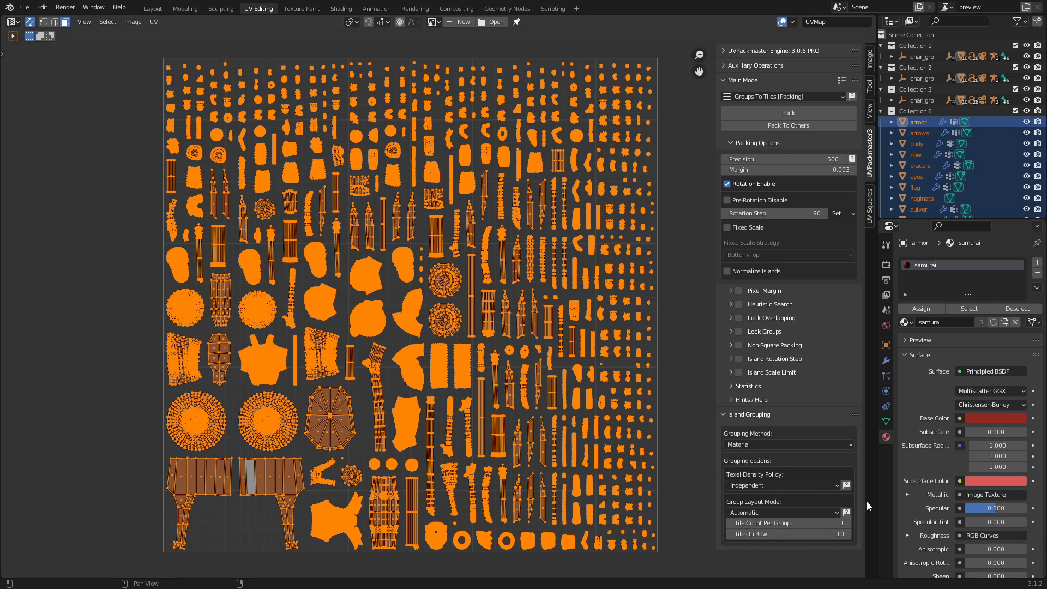
Keep Material as the island grouping method and pack the UV islands into separate tiles per group.
left_click(763, 444)
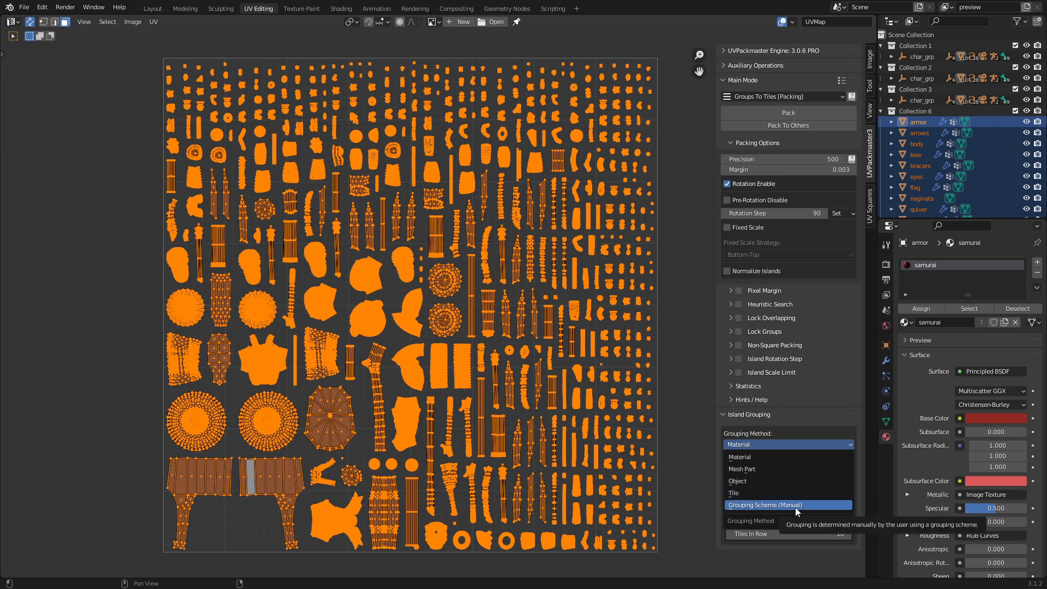
left_click(761, 458)
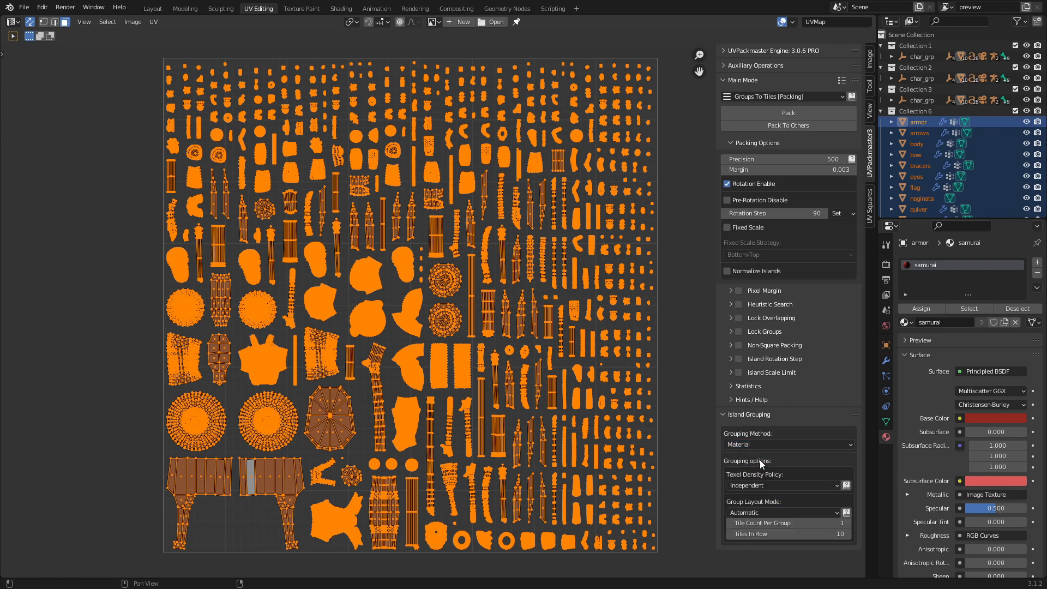
left_click(781, 113)
middle_click_drag(603, 335, 399, 334)
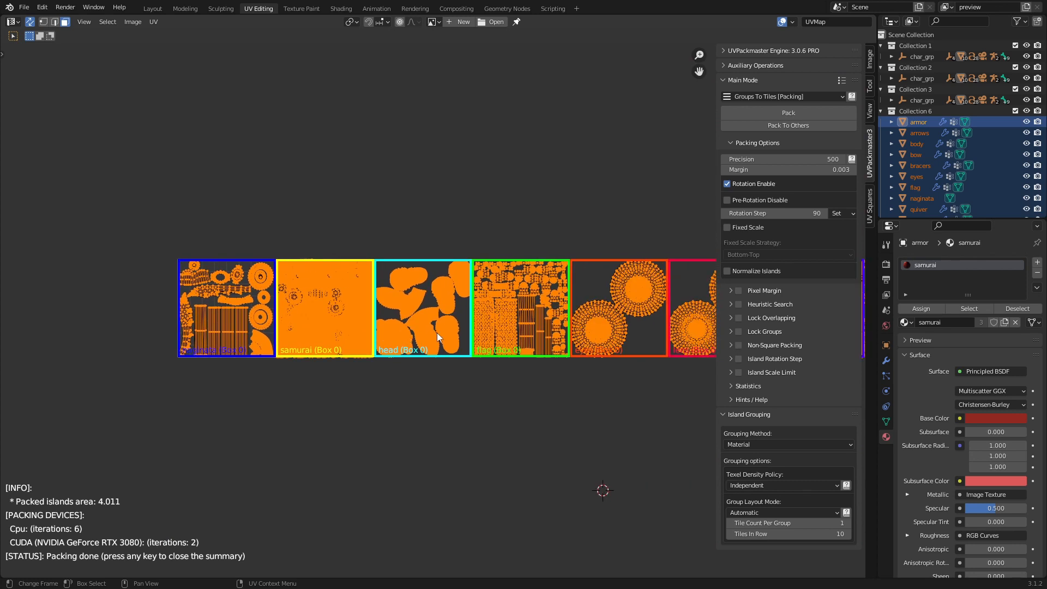
middle_click_drag(608, 343, 400, 346)
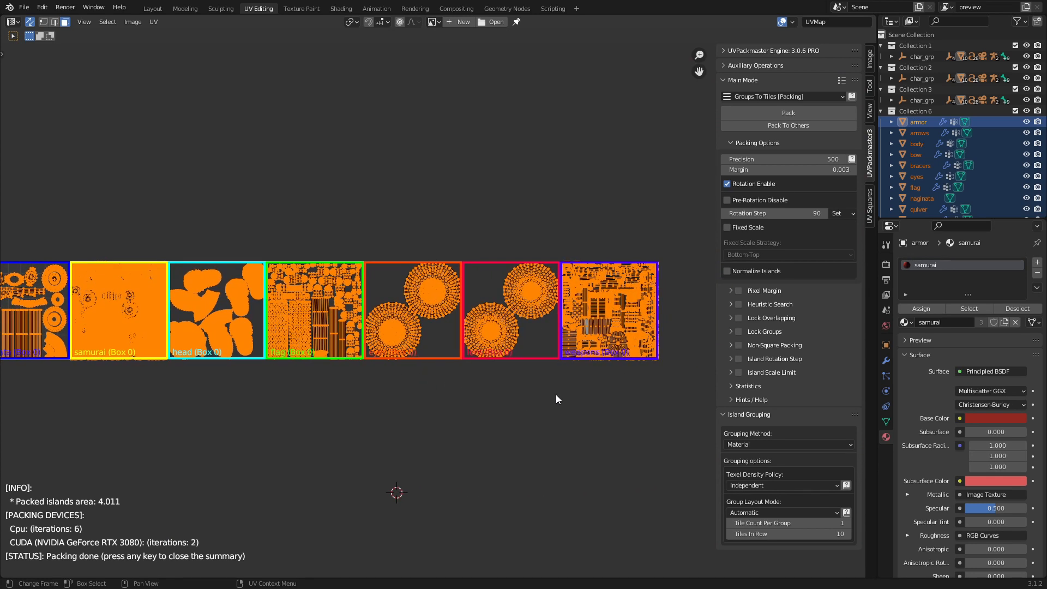
middle_click_drag(556, 397, 486, 379)
middle_click_drag(344, 385, 463, 380)
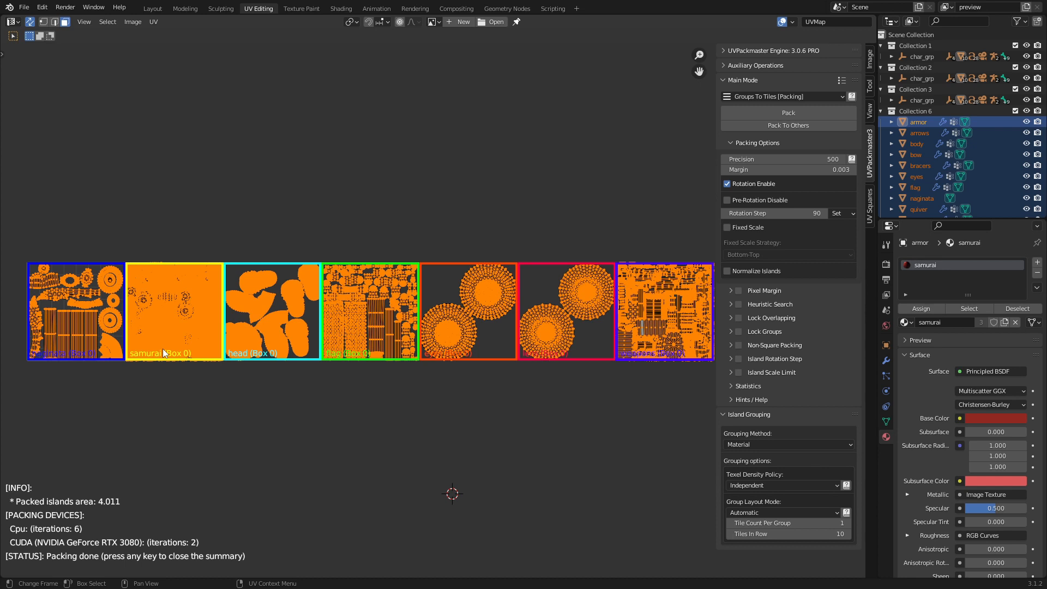
Run the Groups To Tiles packing again with the Material grouping method retained.
left_click(764, 445)
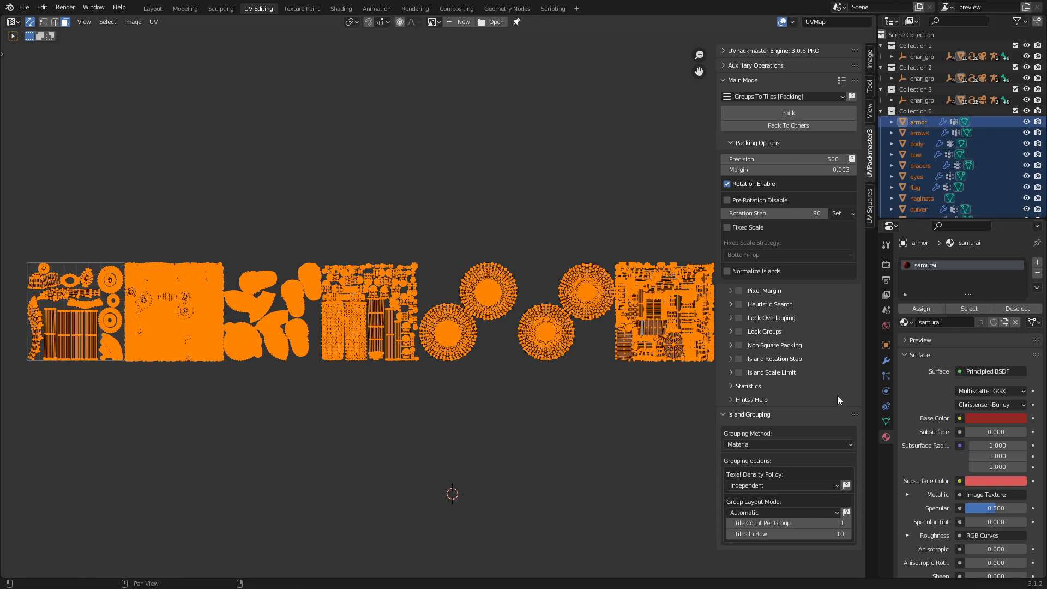
left_click(796, 443)
left_click(788, 115)
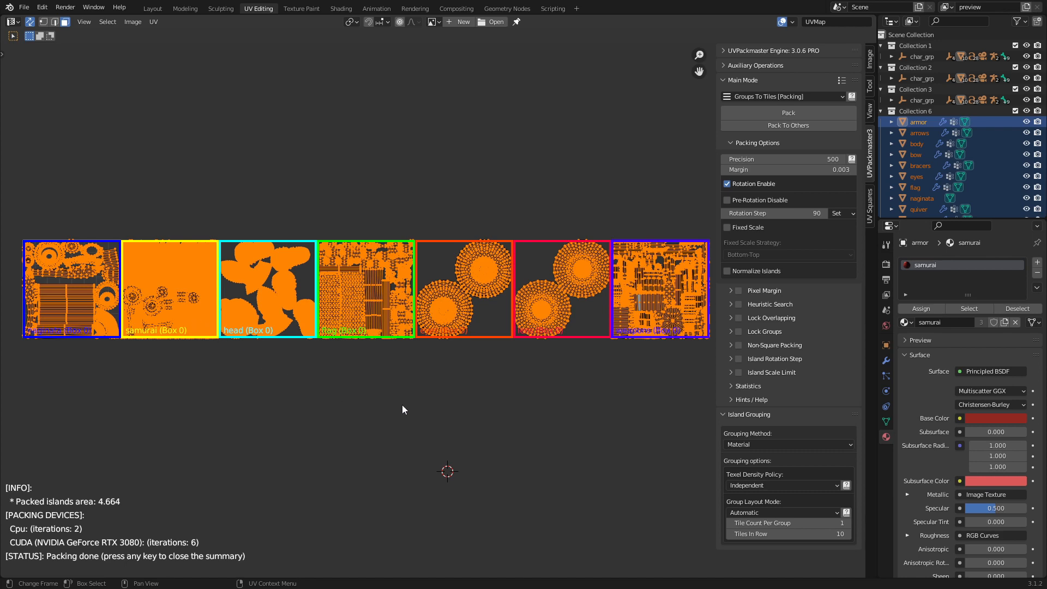
Set Tile Count Per Group to 2 and repack the islands, inspecting the two tiles of each material group.
left_click(848, 525)
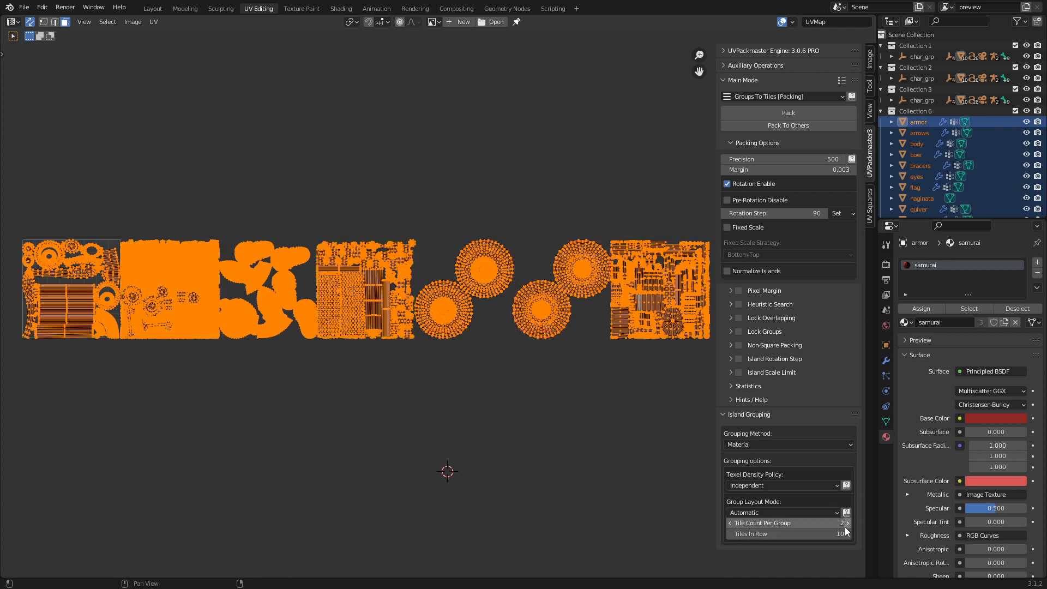
left_click(786, 113)
scroll(378, 315, "down", 2)
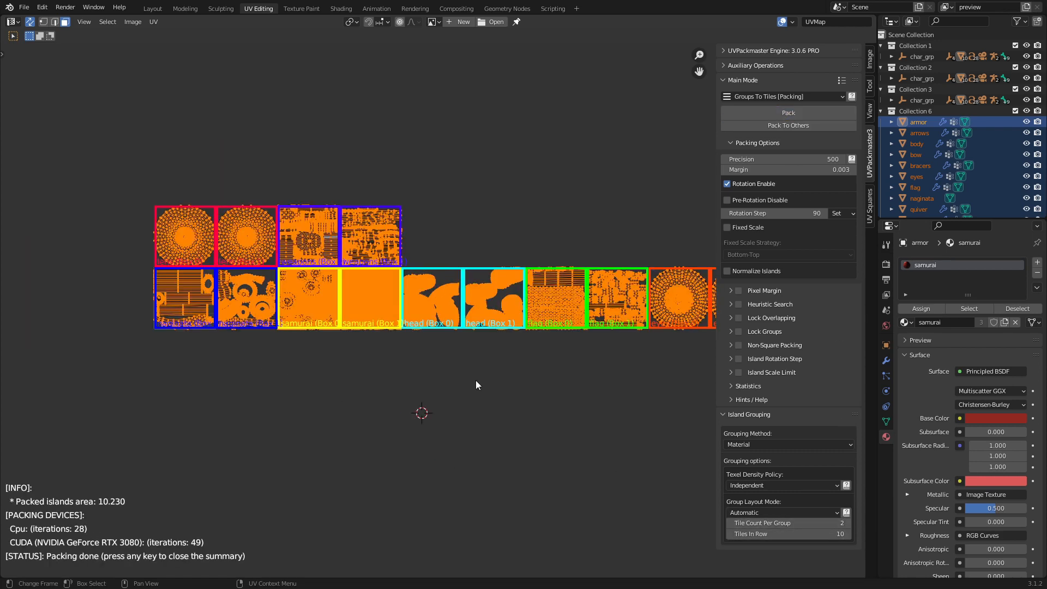
middle_click_drag(473, 382, 395, 377)
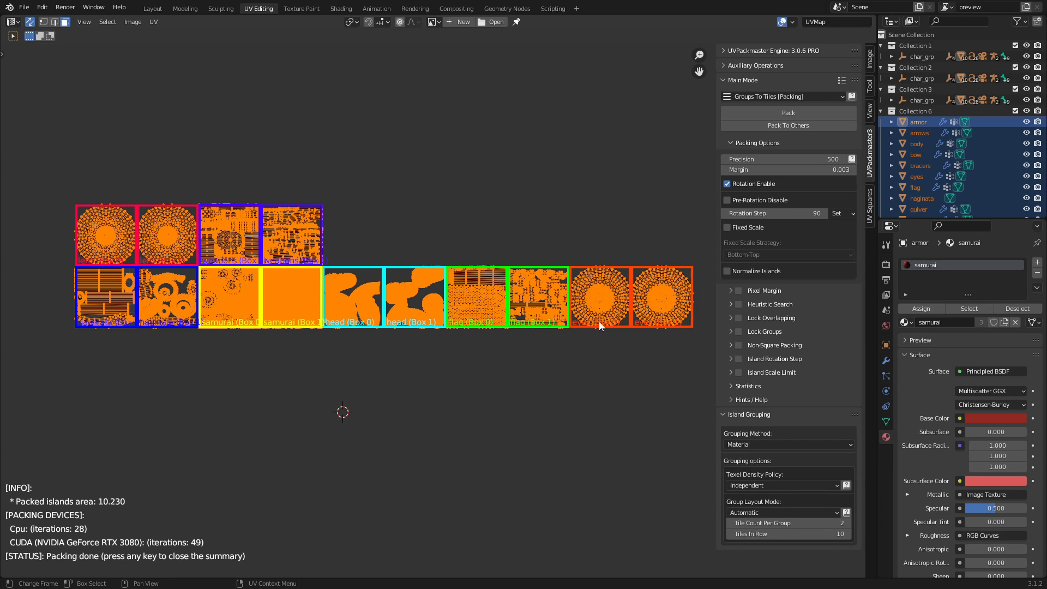
scroll(261, 360, "up", 5)
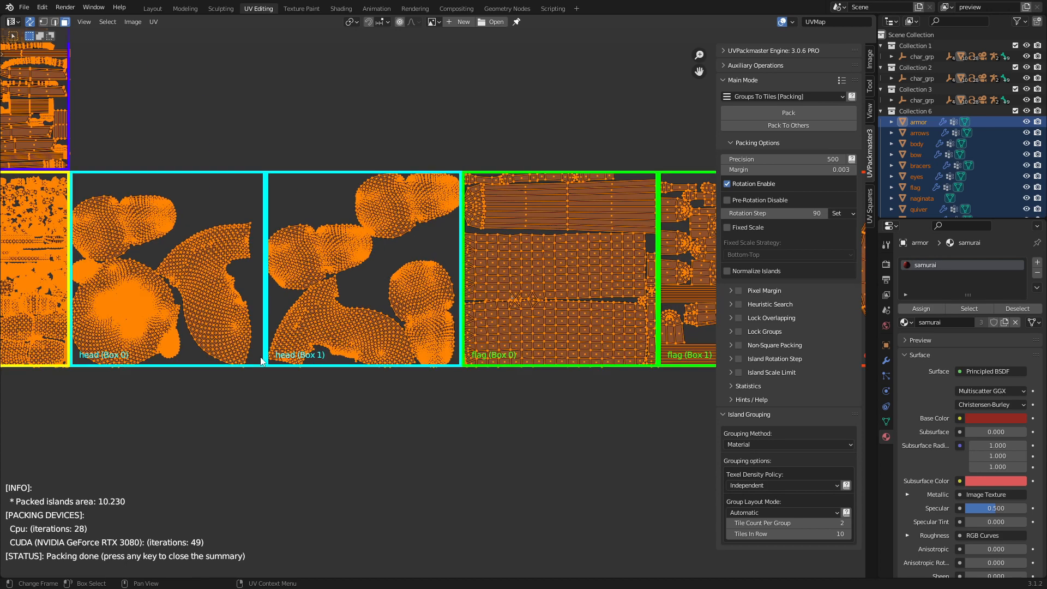
middle_click_drag(261, 360, 343, 385)
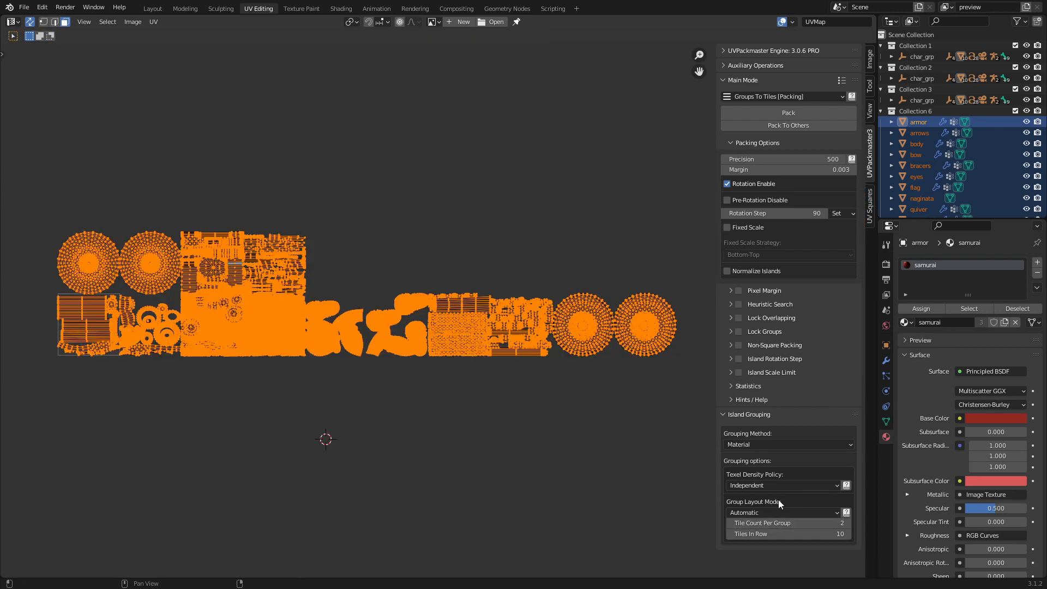
Set the Group Layout Mode to Automatic (Horizontal) and repack the islands.
left_click(787, 510)
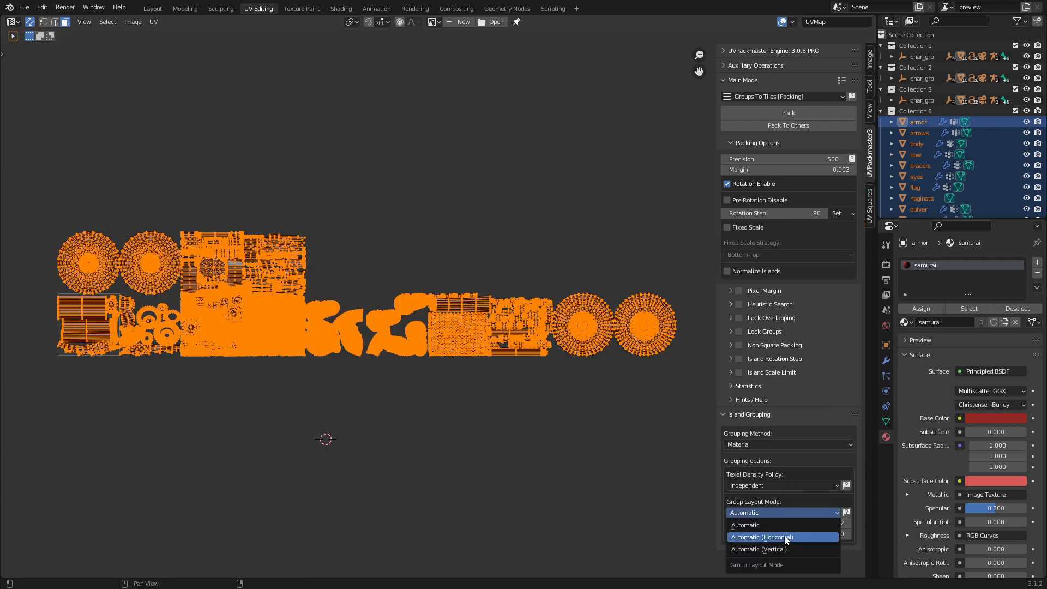
left_click(785, 537)
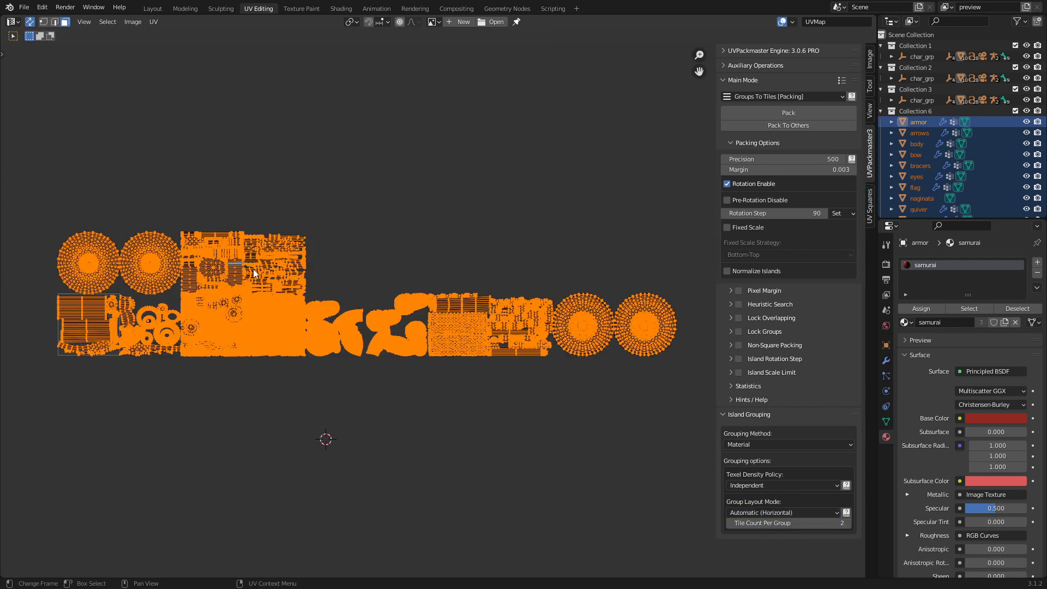
left_click(789, 112)
middle_click_drag(192, 143, 296, 284)
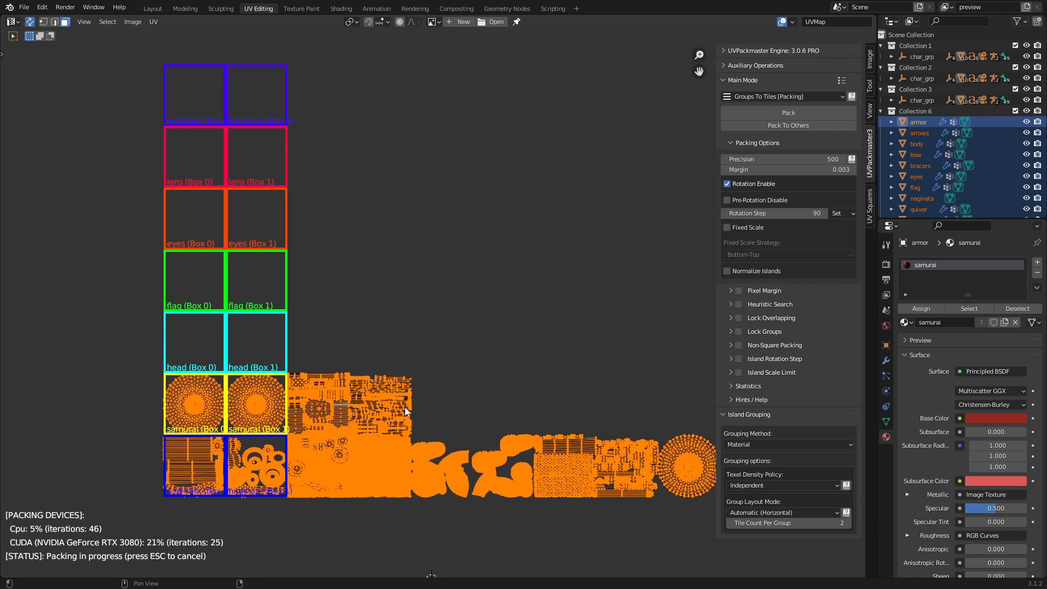
Choose the Group Layout Mode again and run the packing once more.
left_click(786, 513)
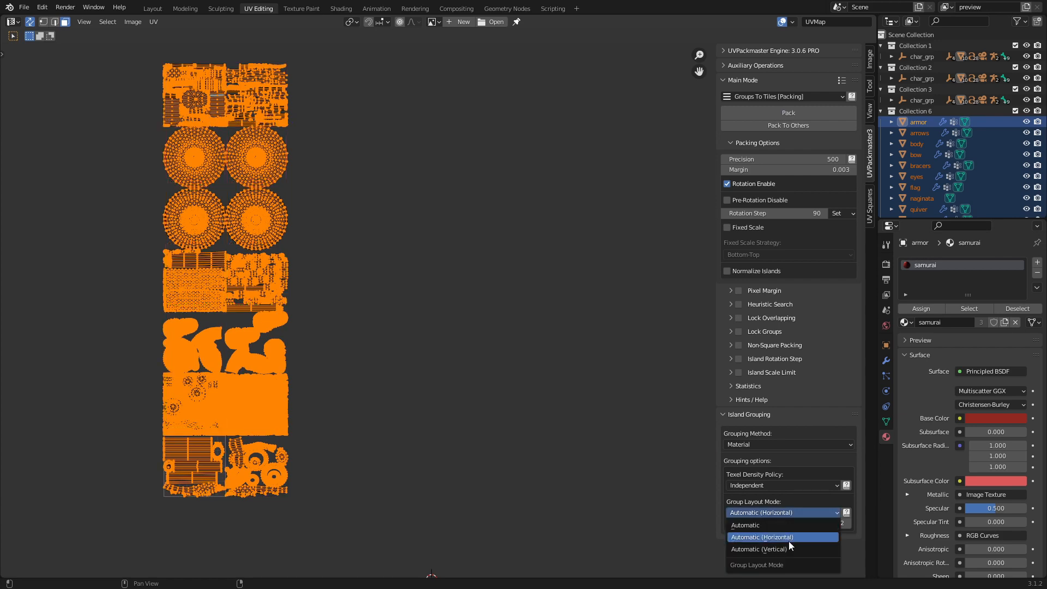
left_click(788, 541)
left_click(789, 112)
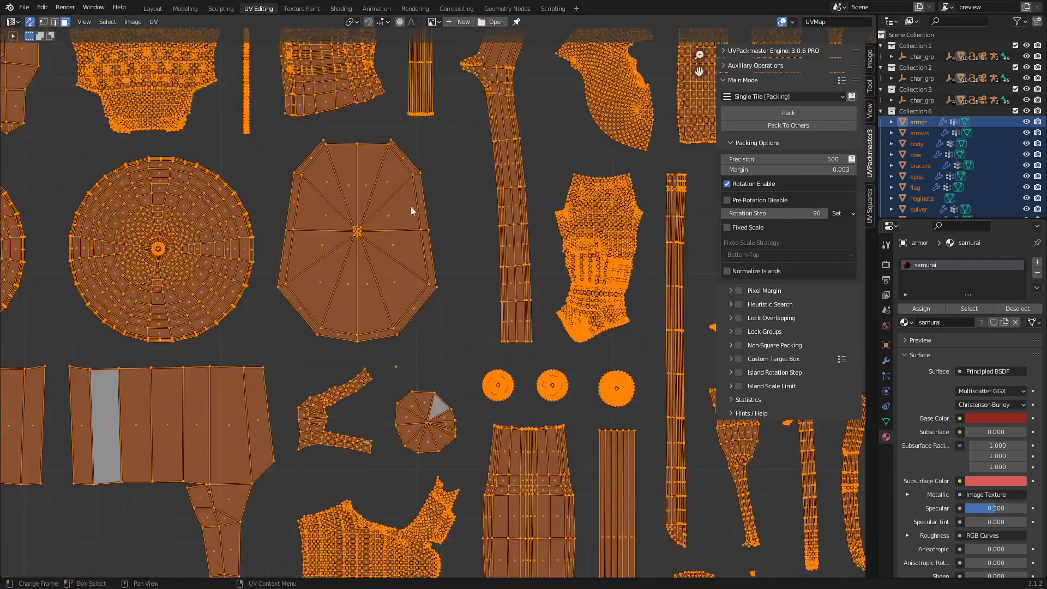
Select the forked strip island and the neighbouring round island in full, and try scaling them together.
middle_click_drag(410, 205, 504, 185, "ctrl")
left_click(456, 309)
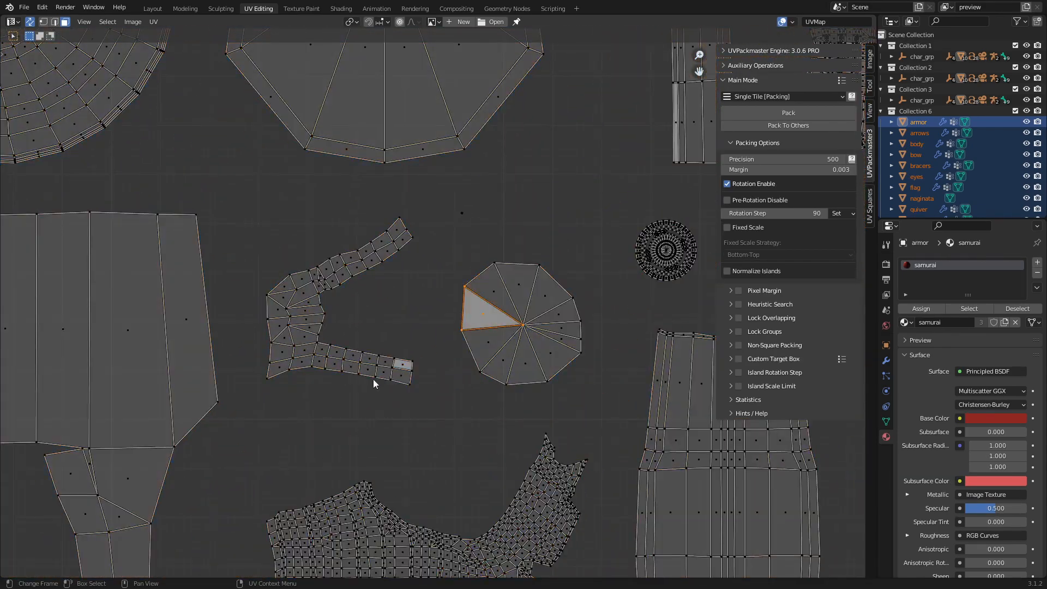
left_click(399, 375)
left_click(499, 352, "shift")
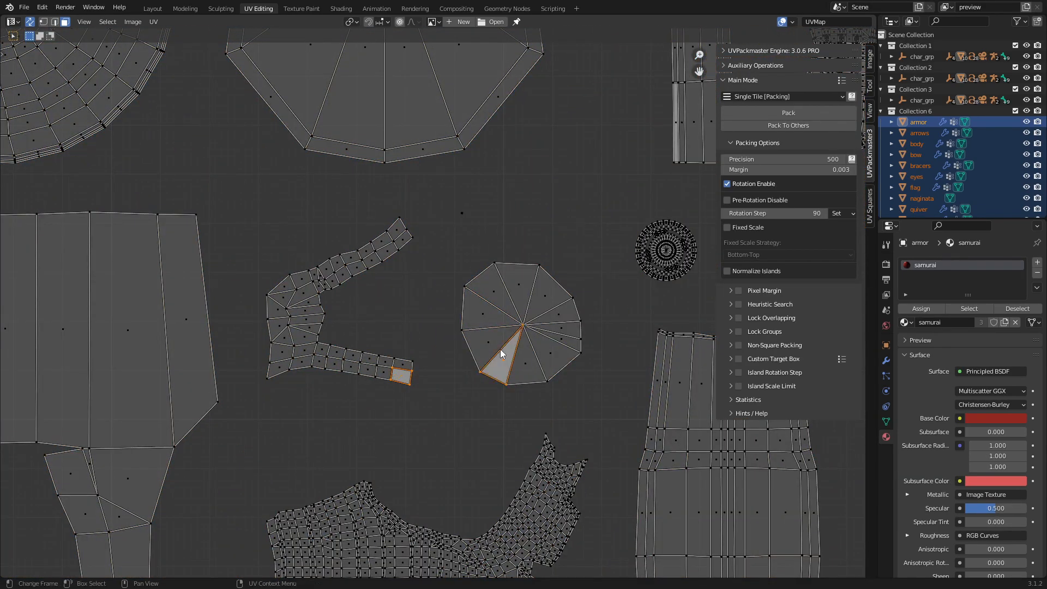
key("ctrl+l")
key("s")
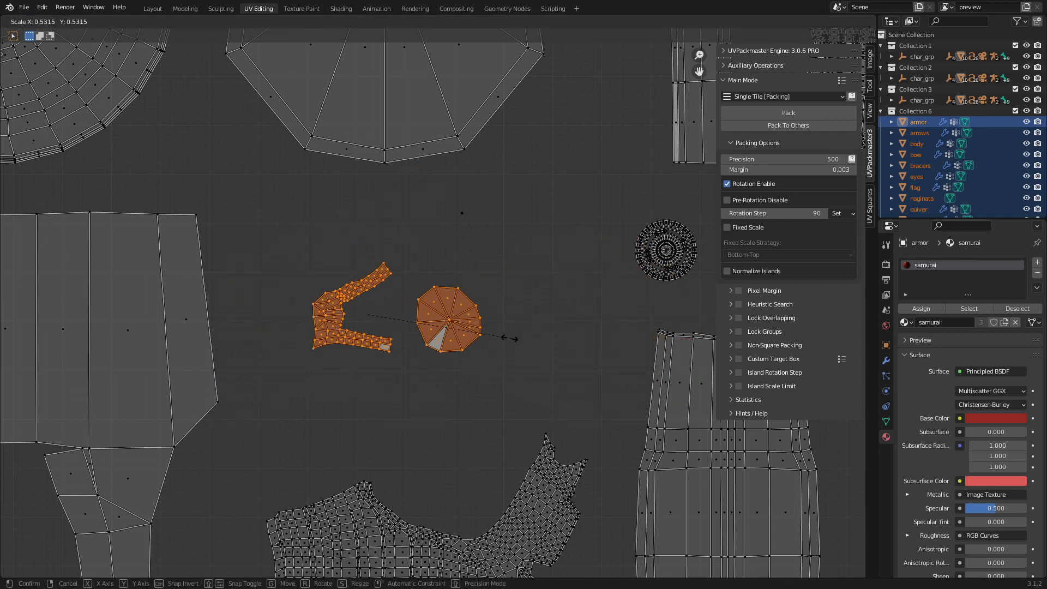
left_click(656, 392)
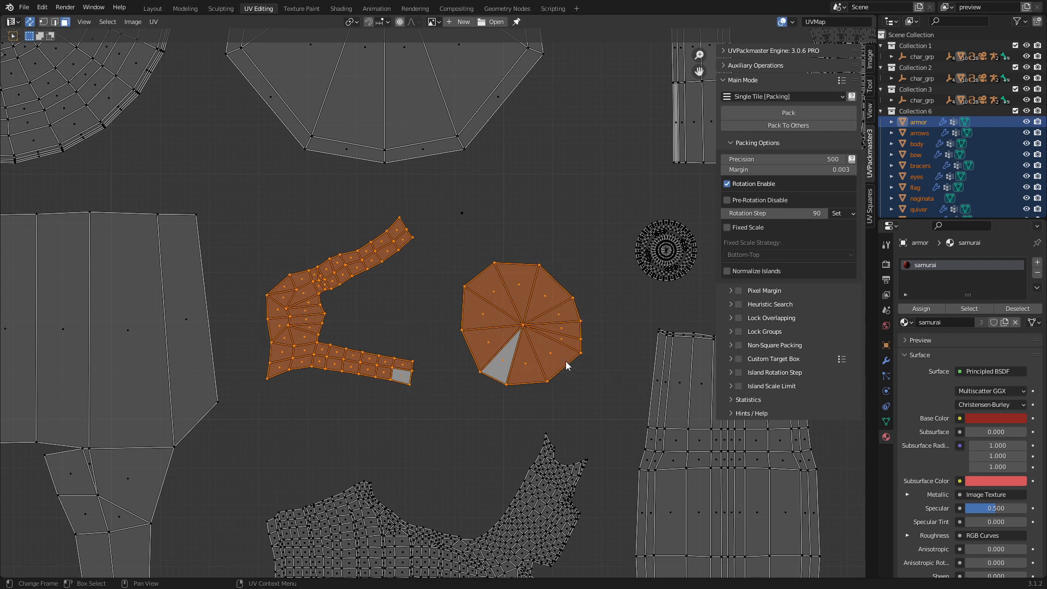
Select only the round island and try enlarging it relative to its neighbours, then cancel the scaling.
left_click(549, 345)
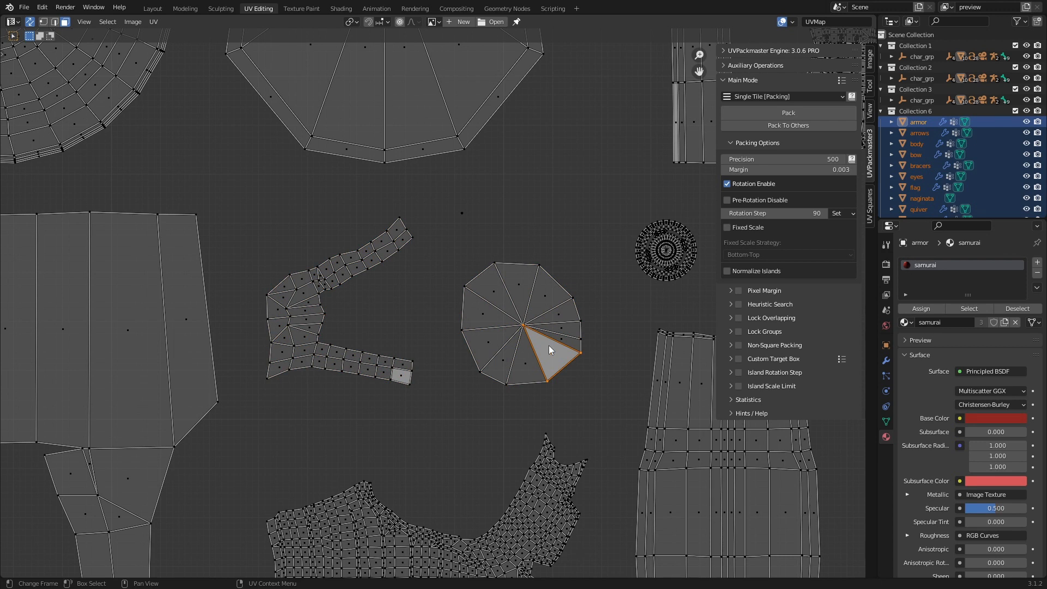
key("ctrl+l")
key("s")
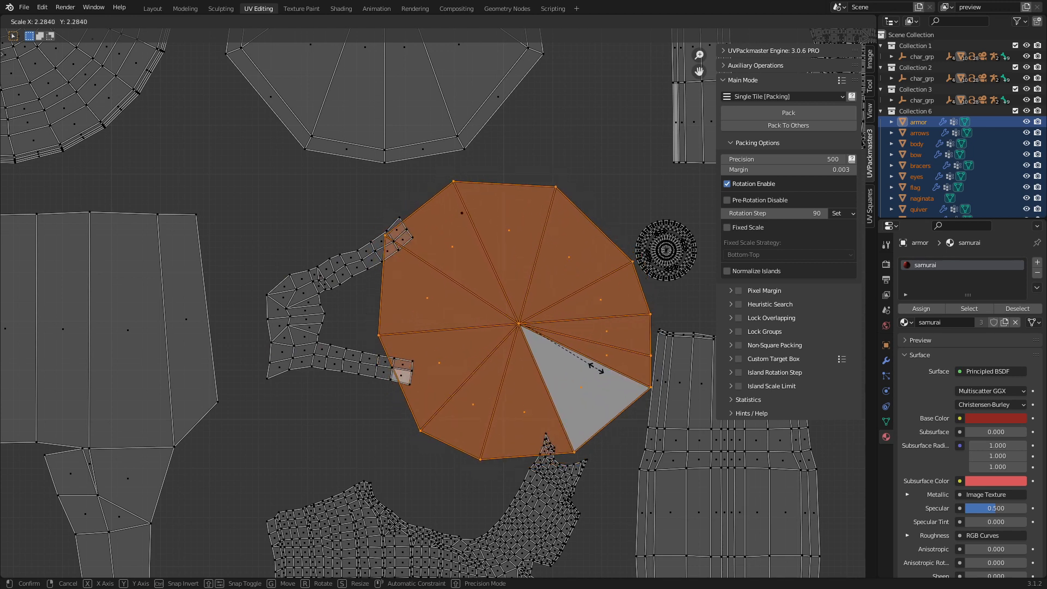
key("Escape")
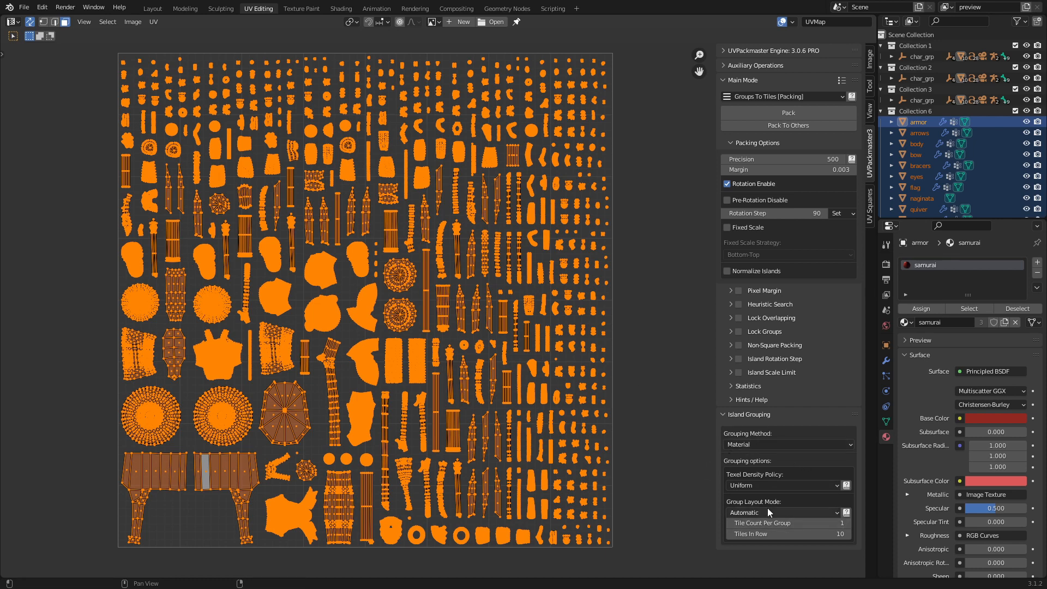
Set Tile Count Per Group to 2 and pack the material groups with the Automatic (Vertical) layout and Uniform texel density.
left_click(847, 523)
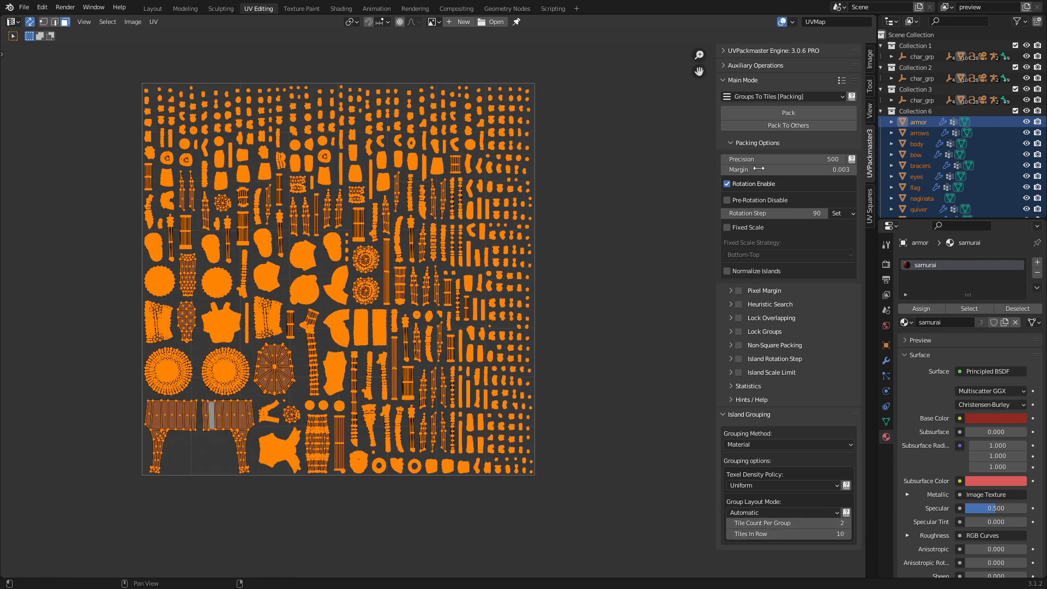
left_click(772, 111)
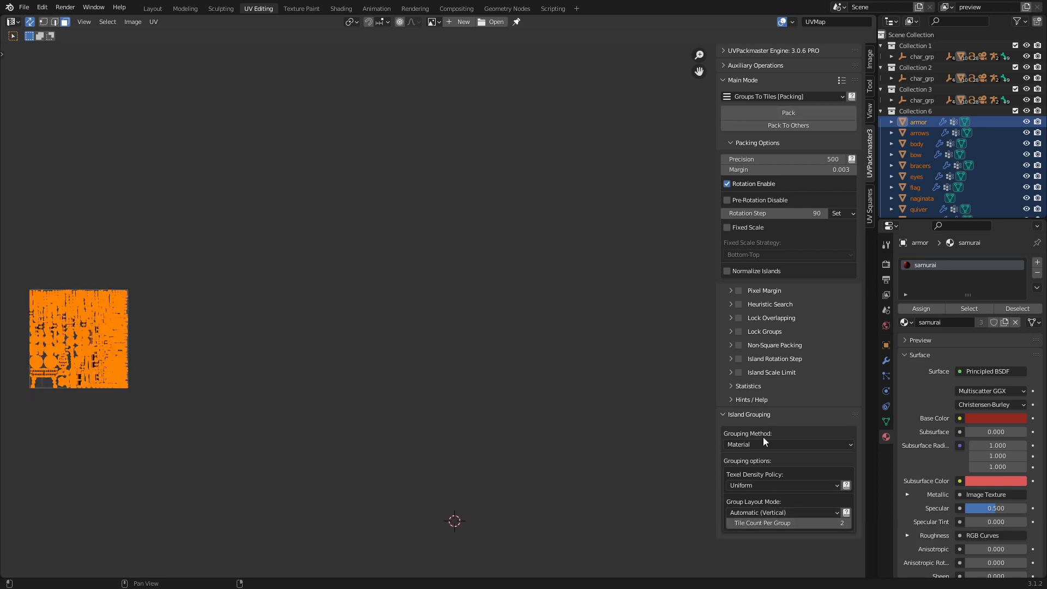
left_click(789, 112)
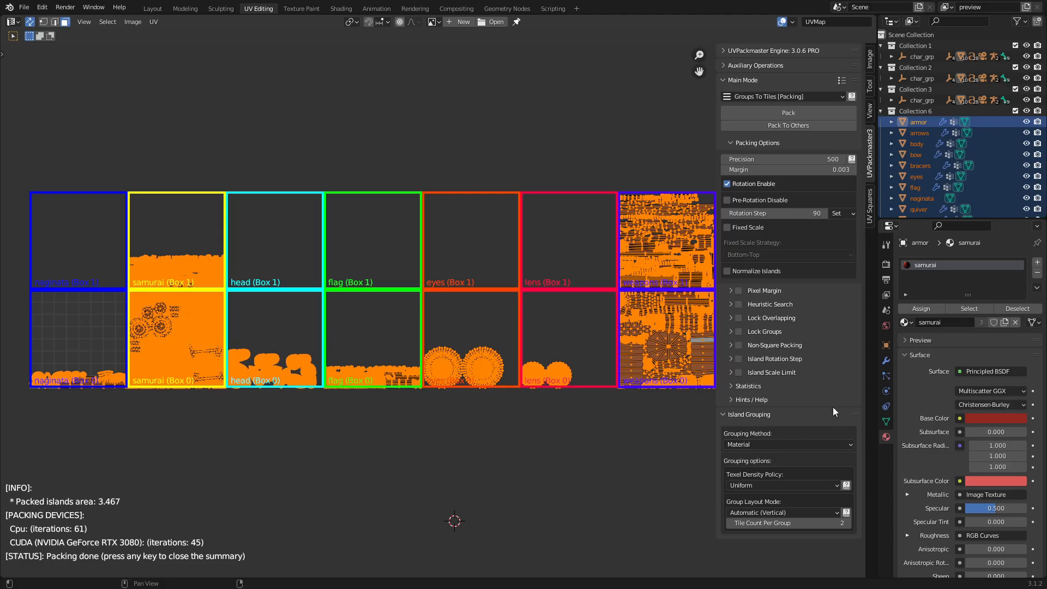
Switch the grouping method to Grouping Scheme (Manual) and create a new grouping scheme named MyScheme.
left_click(783, 443)
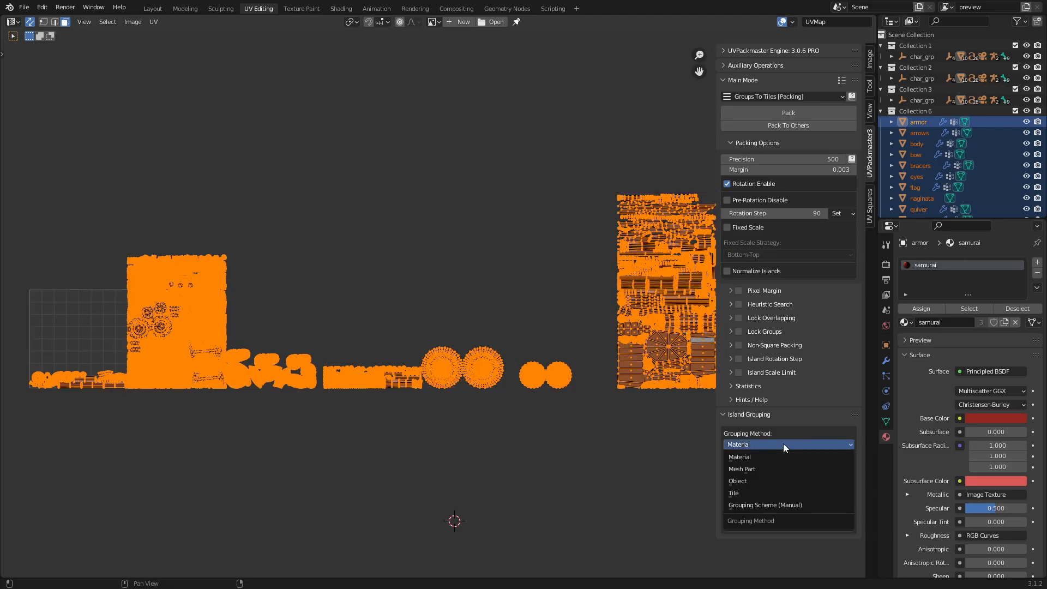
left_click(790, 505)
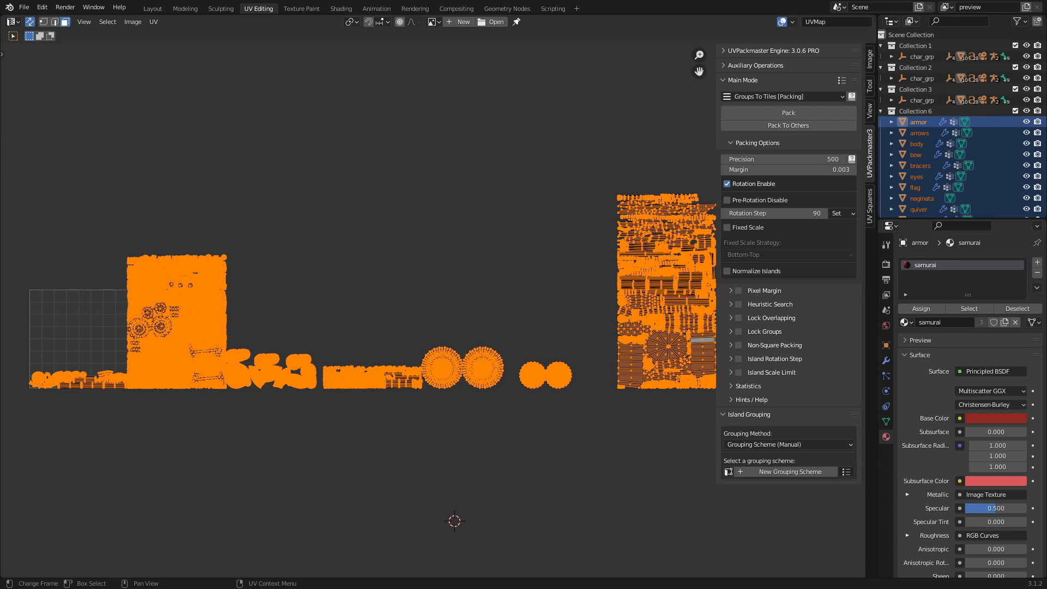
left_click(800, 473)
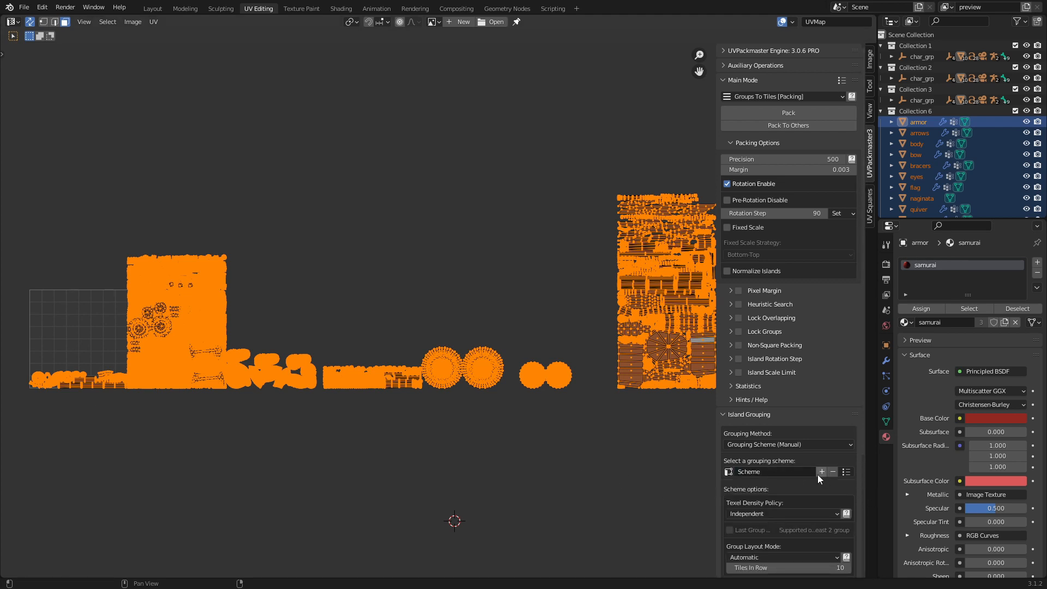
double_click(775, 473)
type("MyScheme")
key("Return")
Display the group assignment of the selected UV islands.
scroll(824, 471, "down", 6)
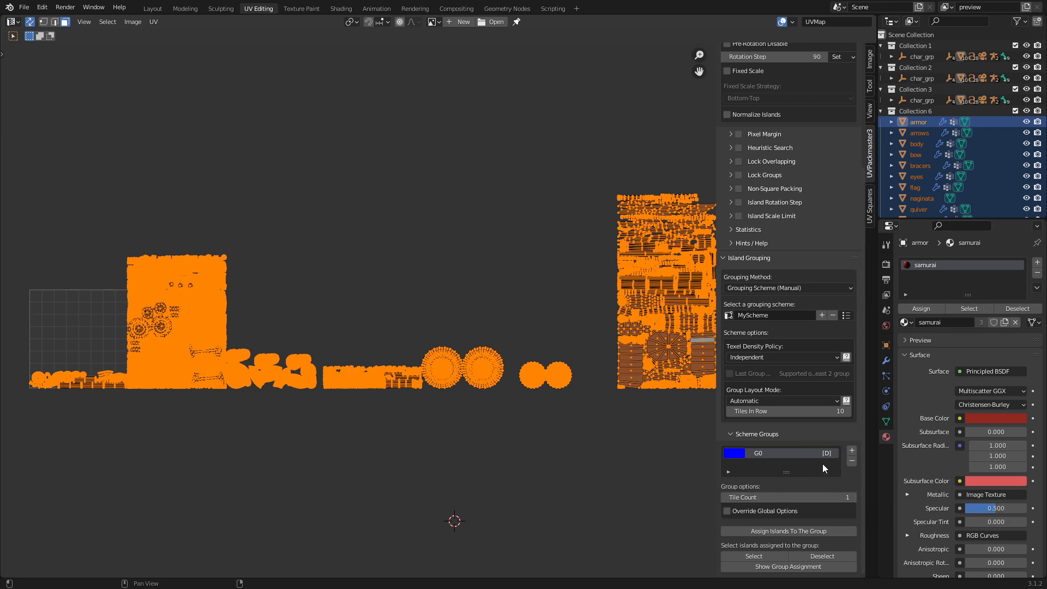
left_click(797, 569)
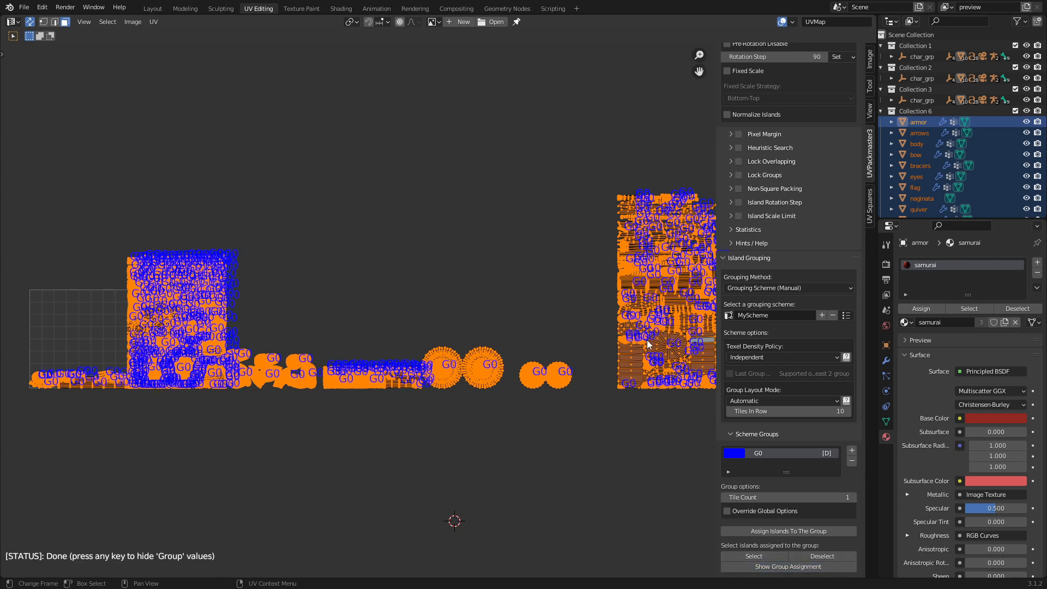
Add six more groups to MyScheme and enlarge the scheme group list so that every group fits.
left_click(852, 451)
left_click(852, 452)
left_click(852, 451)
left_click(852, 452)
left_click(852, 452)
left_click(852, 451)
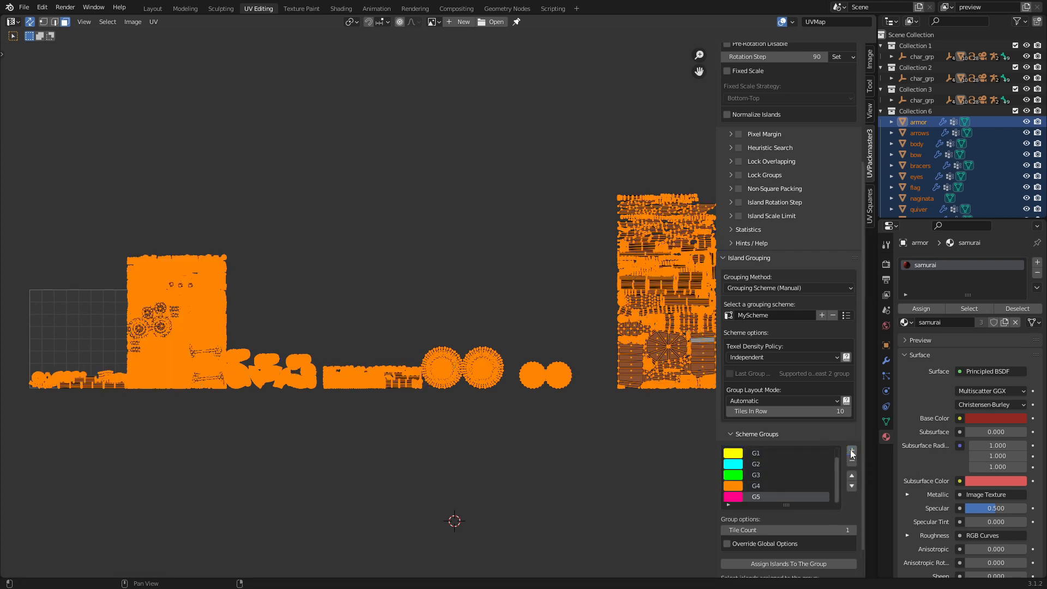
left_click(852, 452)
left_click_drag(786, 505, 793, 530)
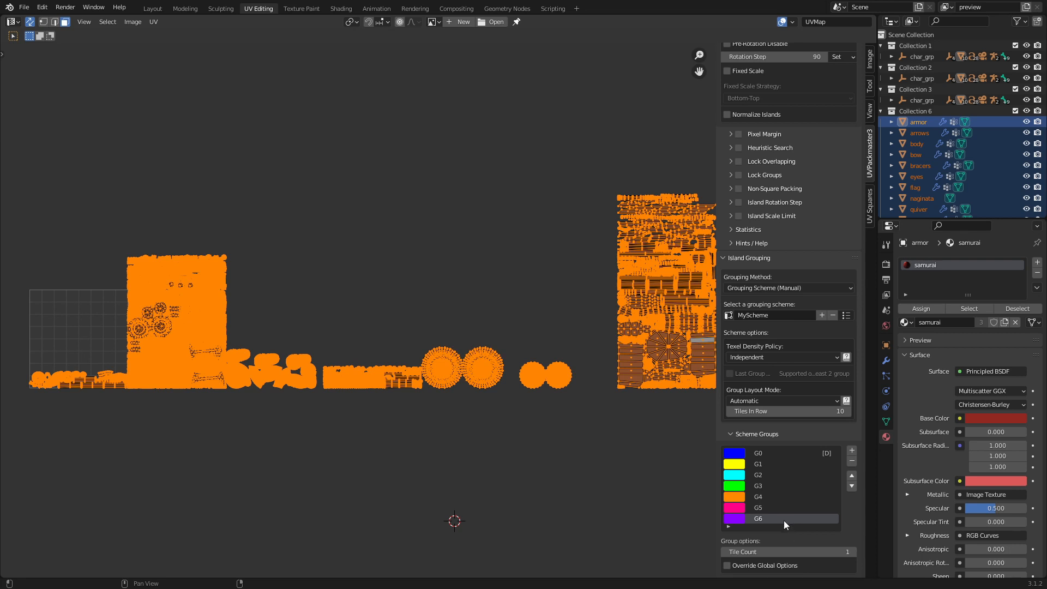
scroll(791, 426, "down", 3)
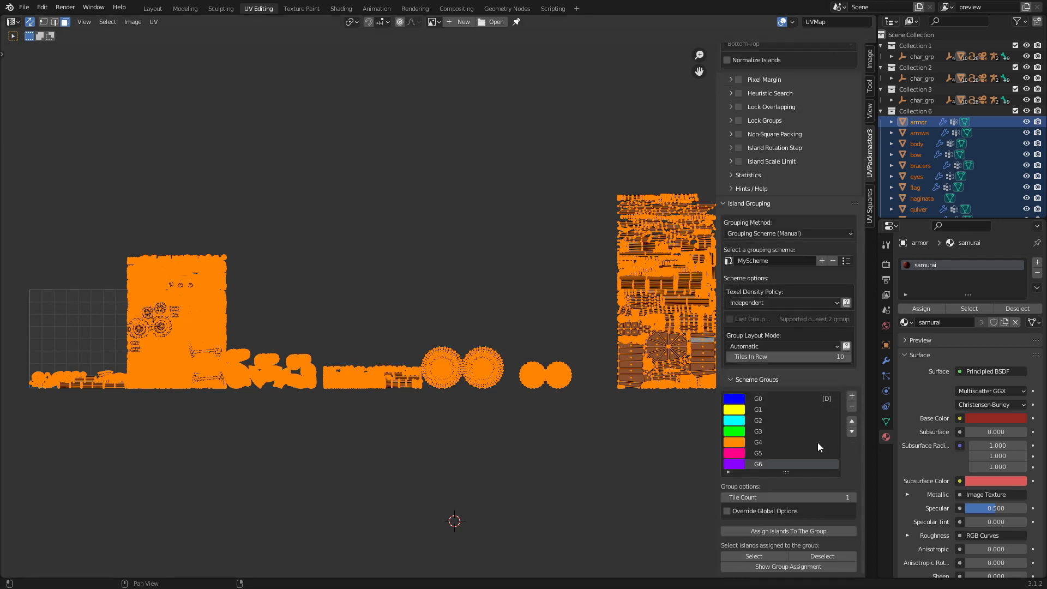
Rename the seven scheme groups, from first to last, as nag, sam, head, flag, eyes, lens and wep.
left_click(762, 400)
key("F2")
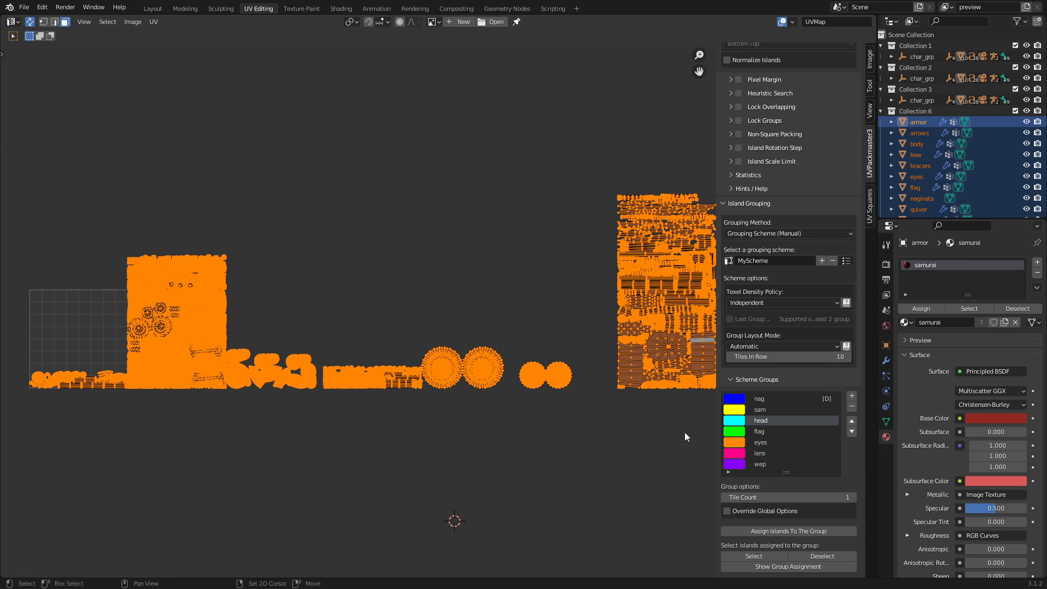
Select all islands in the tall block at the far end of the tile row and assign them to the wep group.
middle_click_drag(685, 432, 634, 424)
left_click(634, 351)
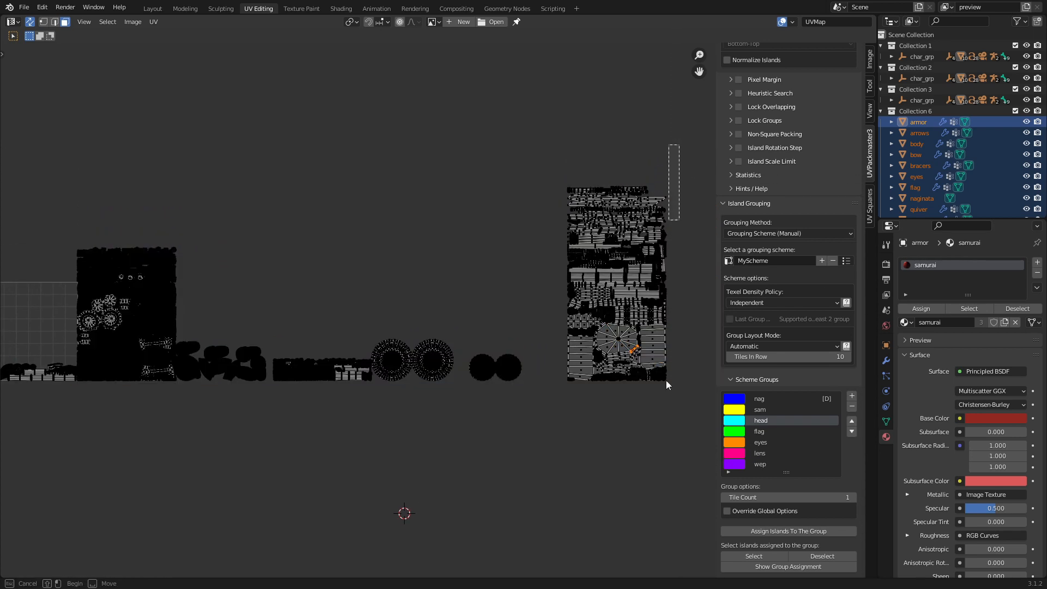
left_click_drag(679, 145, 568, 436)
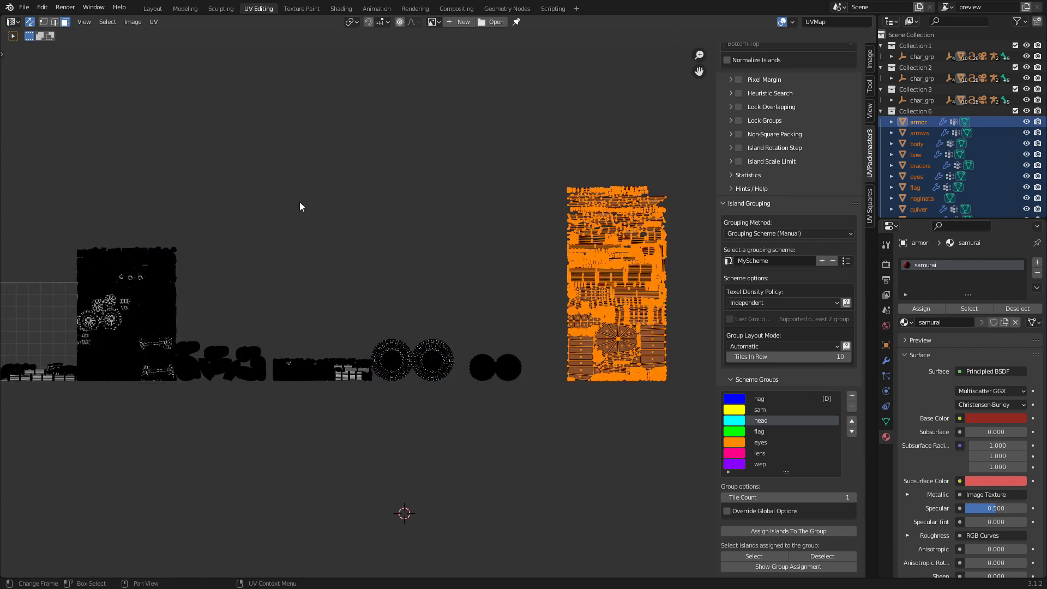
left_click(759, 465)
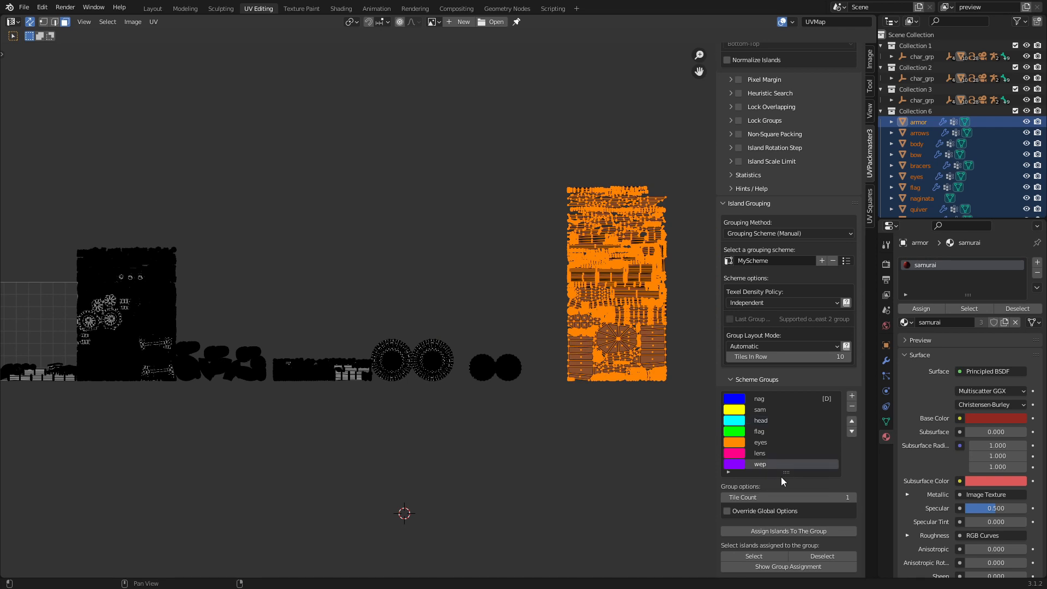
left_click(797, 531)
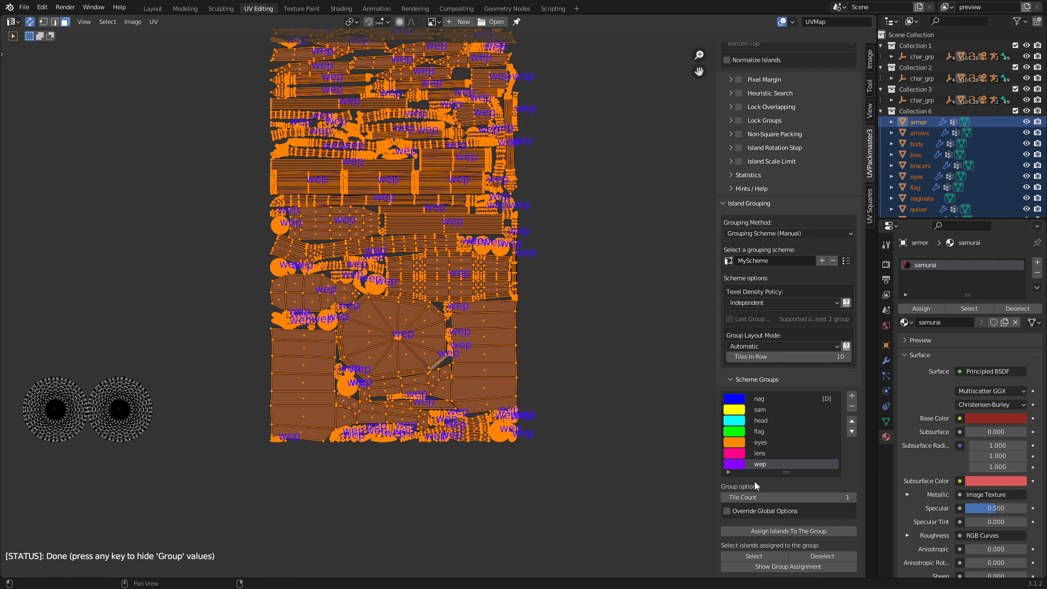
Select the smaller pair of circular islands and assign them to the lens group.
middle_click_drag(205, 412, 280, 401)
left_click_drag(264, 352, 76, 473)
left_click(797, 452)
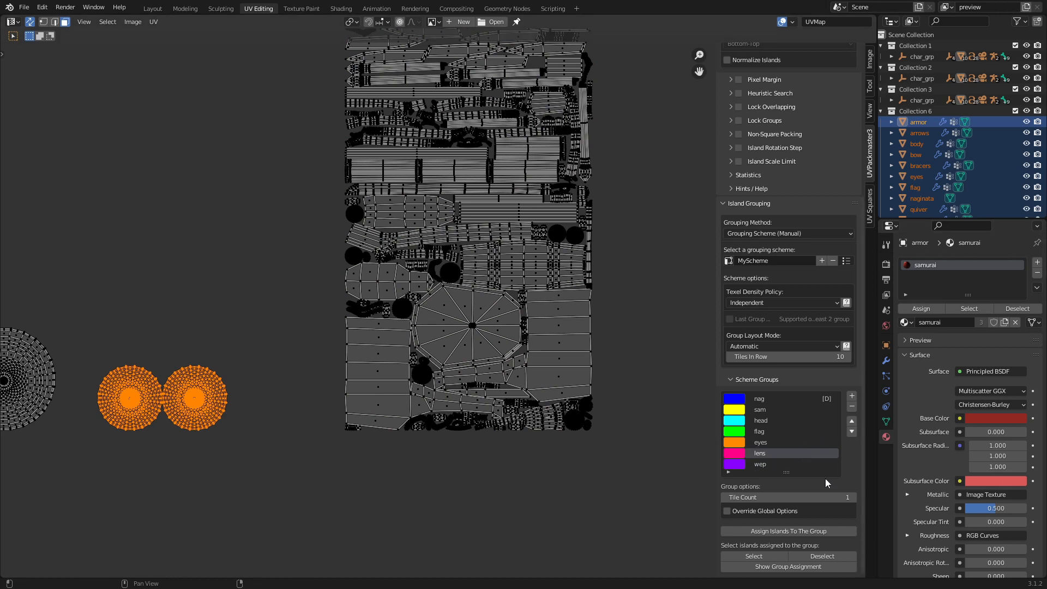
left_click(800, 532)
Assign the larger circular pair to the eyes group, and the flag and head islands to their matching groups.
middle_click_drag(104, 462, 326, 436)
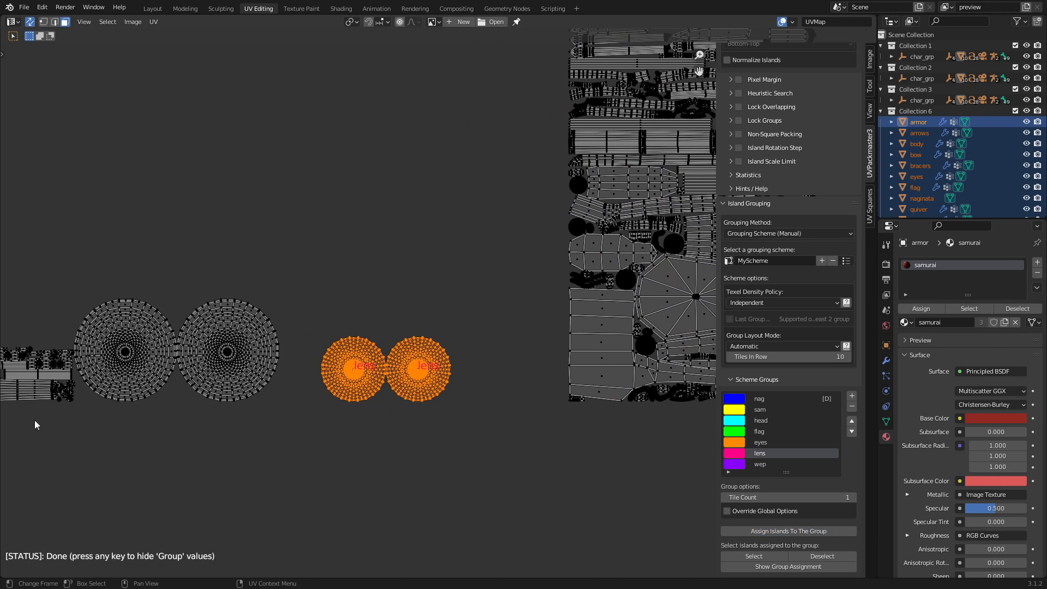
middle_click_drag(35, 423, 114, 422)
left_click_drag(371, 269, 159, 426)
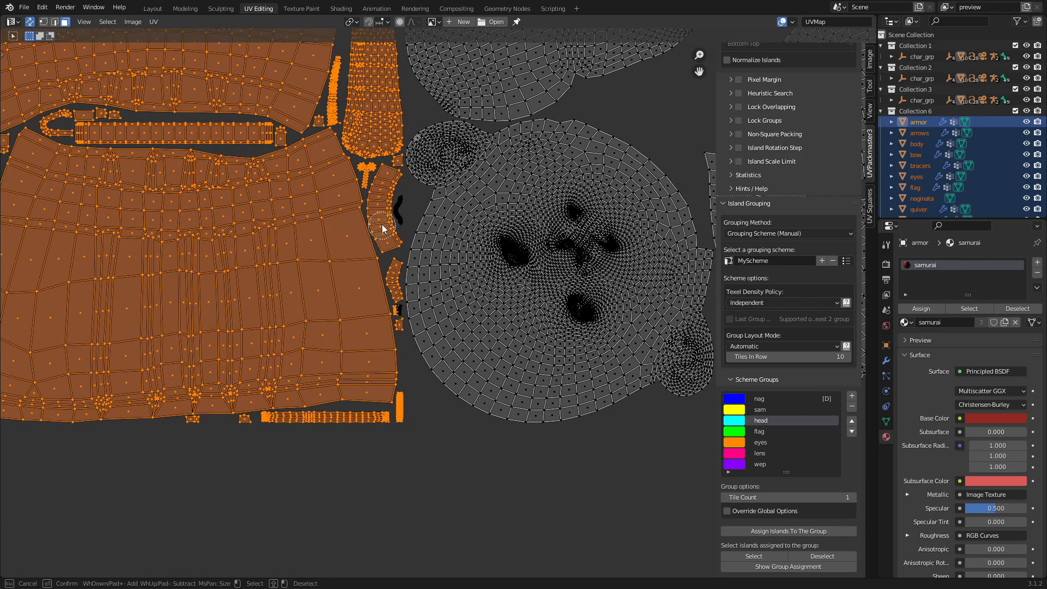
Select all the samurai islands in the second tile and assign them to the sam group.
middle_click_drag(311, 310, 333, 359)
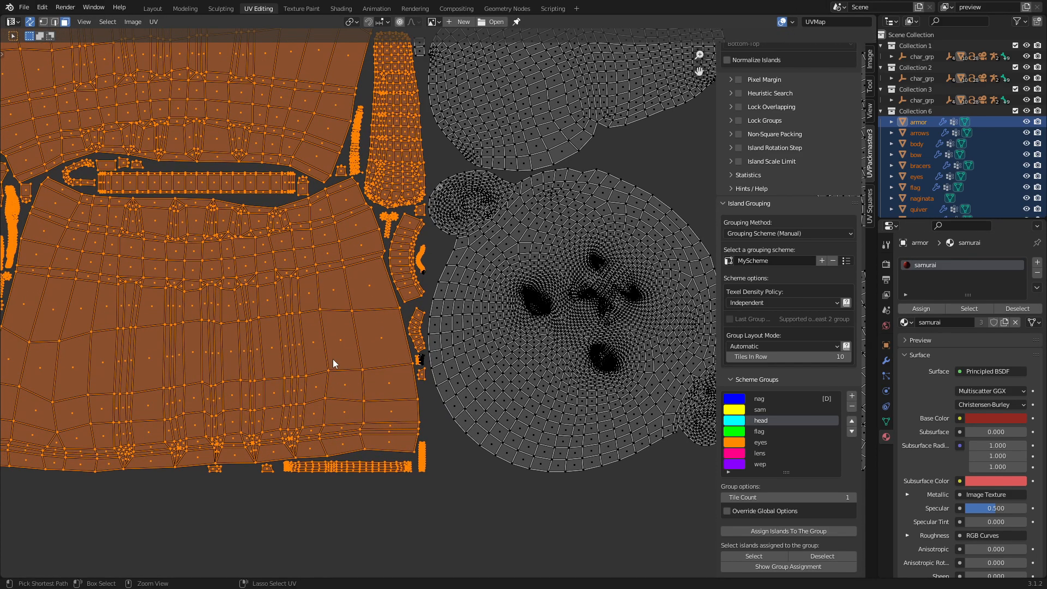
scroll(333, 359, "down", 6)
scroll(242, 123, "up", 6)
middle_click_drag(241, 123, 159, 403)
middle_click_drag(336, 346, 263, 496)
middle_click_drag(387, 448, 341, 206)
middle_click_drag(349, 352, 406, 111)
middle_click_drag(400, 406, 351, 132)
middle_click_drag(311, 342, 322, 164)
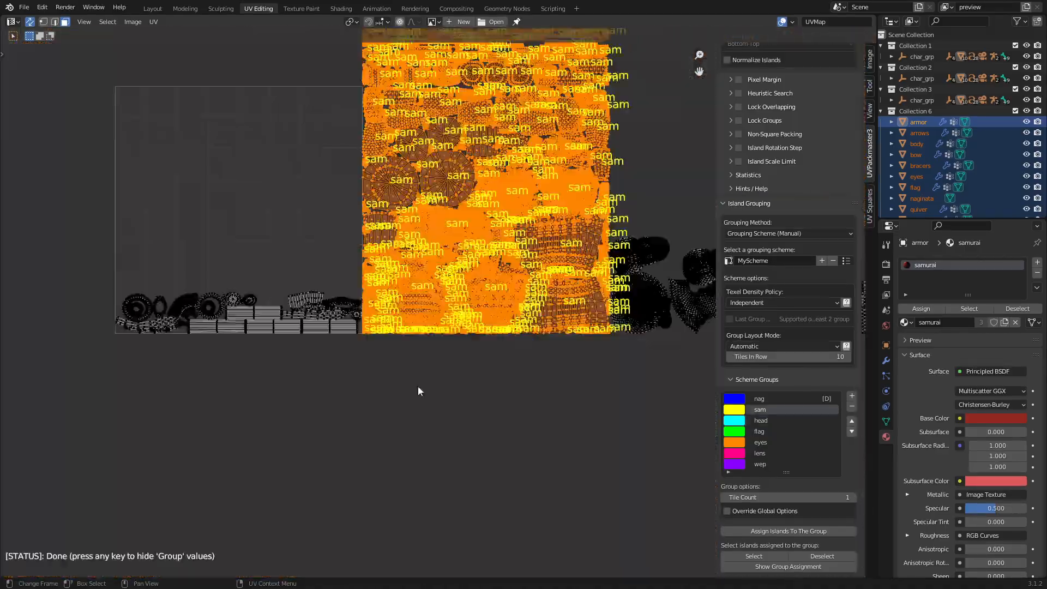
middle_click_drag(421, 390, 282, 437)
Select all UV islands and display their group assignment to check every tile.
key("a")
scroll(595, 454, "down", 2)
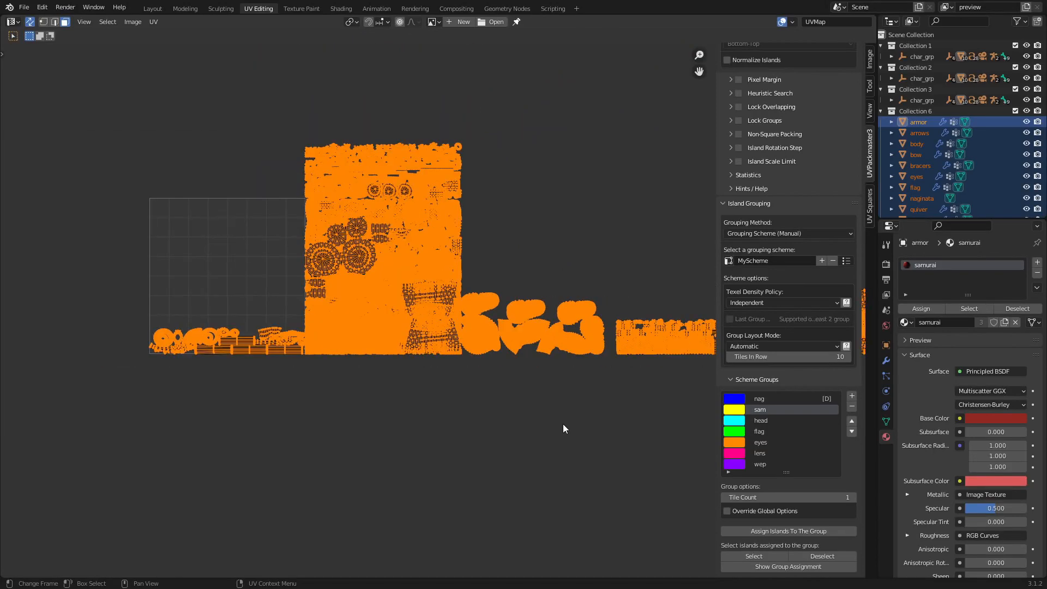
key("alt+a")
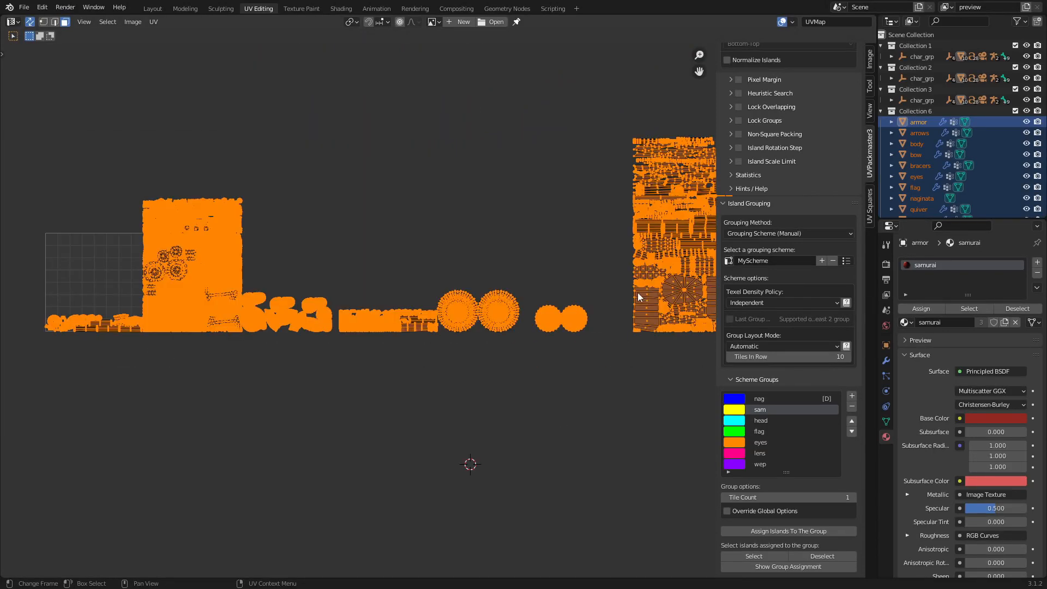
left_click(787, 568)
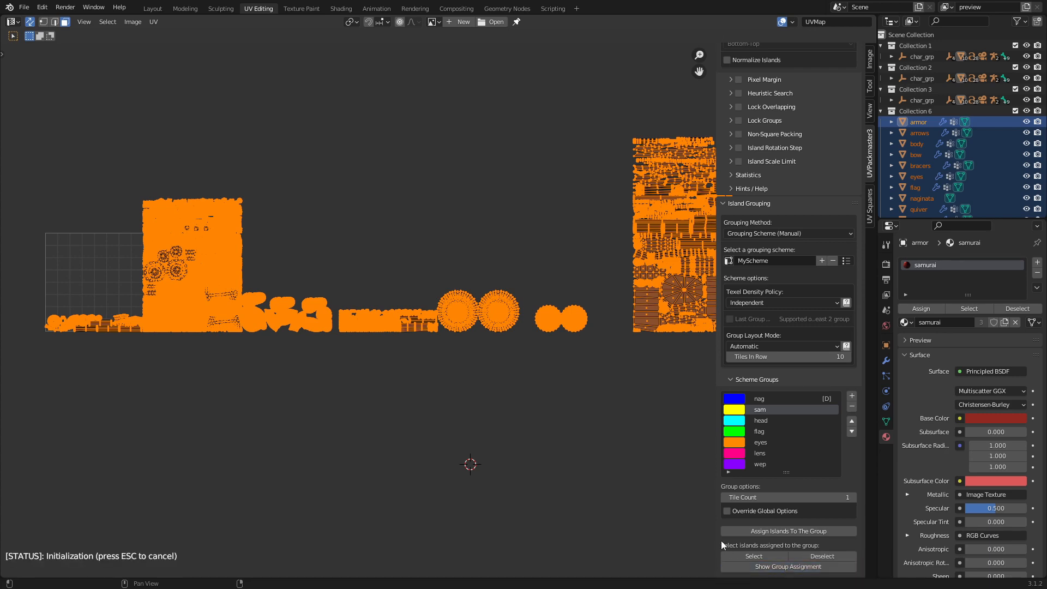
middle_click_drag(403, 398, 554, 449)
middle_click_drag(459, 364, 138, 396)
scroll(545, 246, "up", 3)
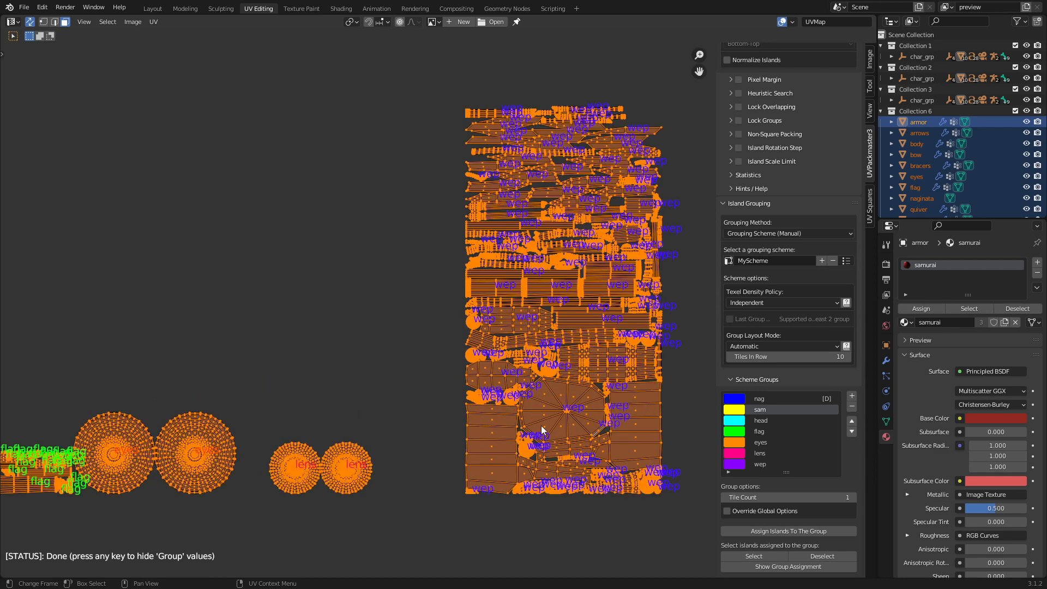
middle_click_drag(179, 479, 507, 415)
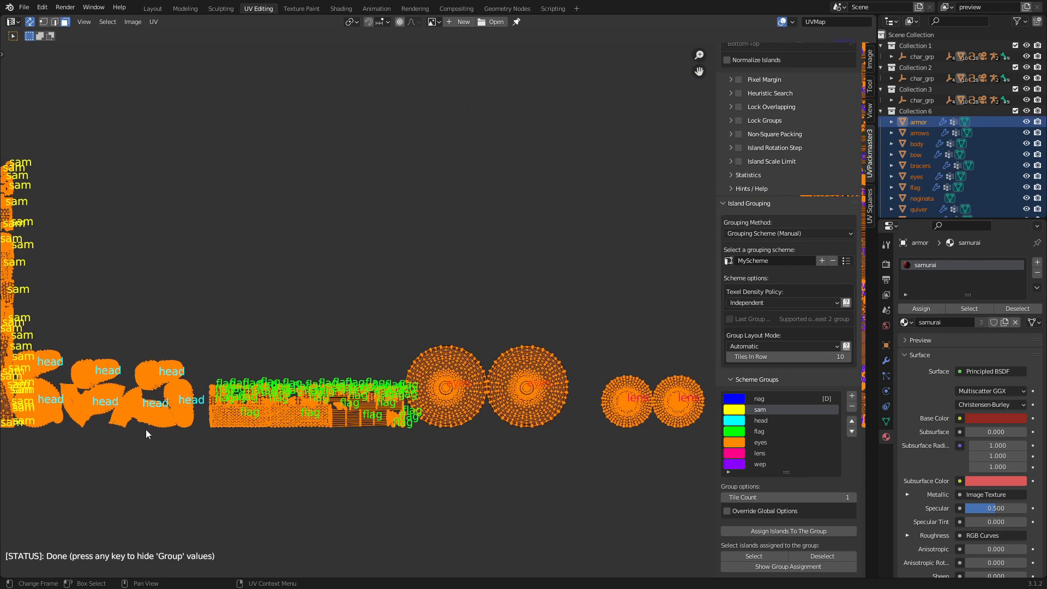
middle_click_drag(146, 430, 627, 420)
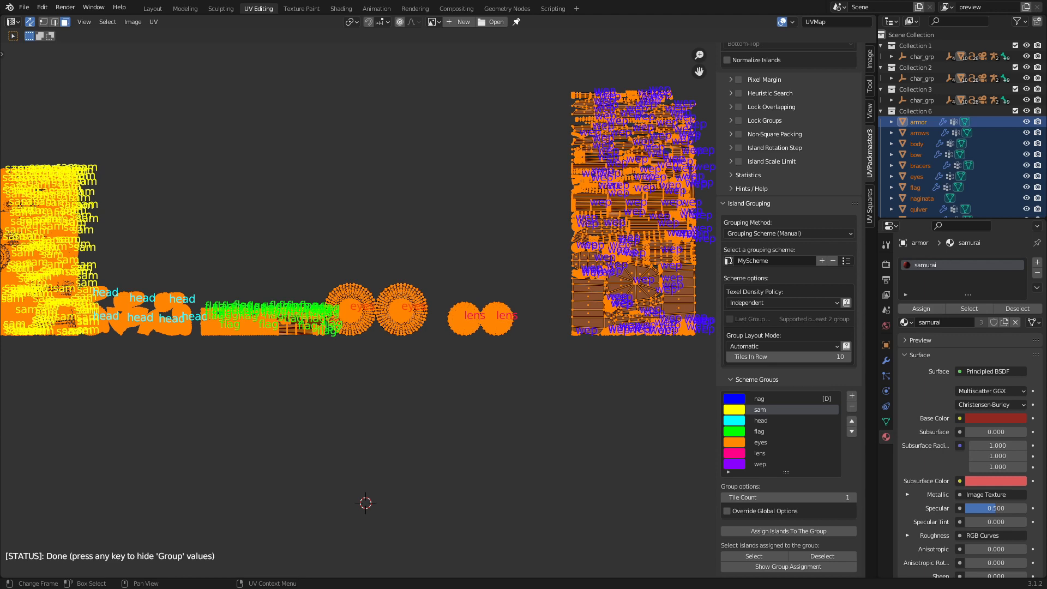
Set Group Layout Mode to Manual and start editing the scheme target boxes with the UV islands hidden.
left_click(809, 348)
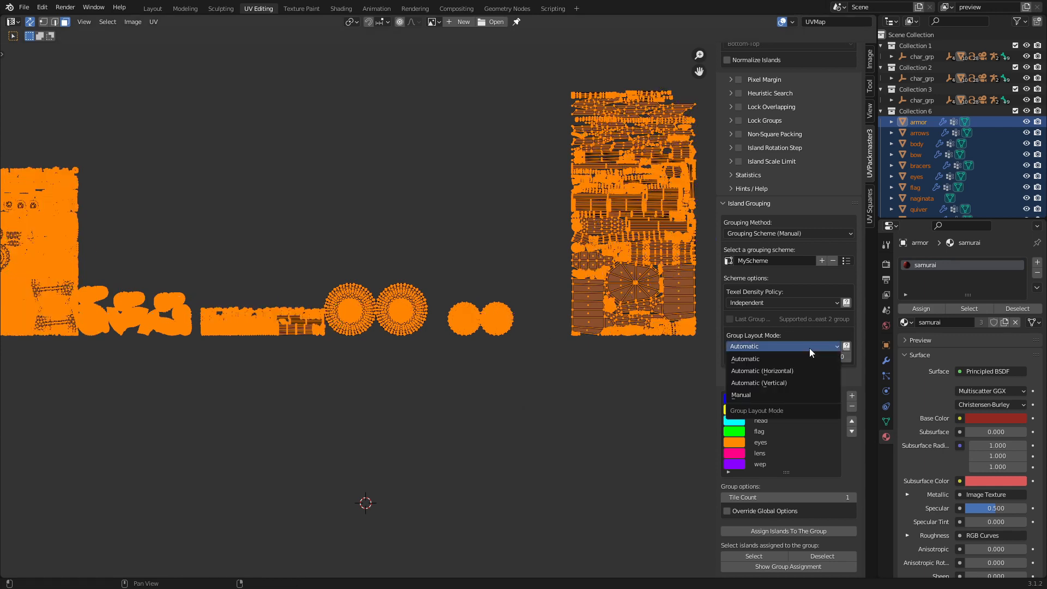
left_click(791, 395)
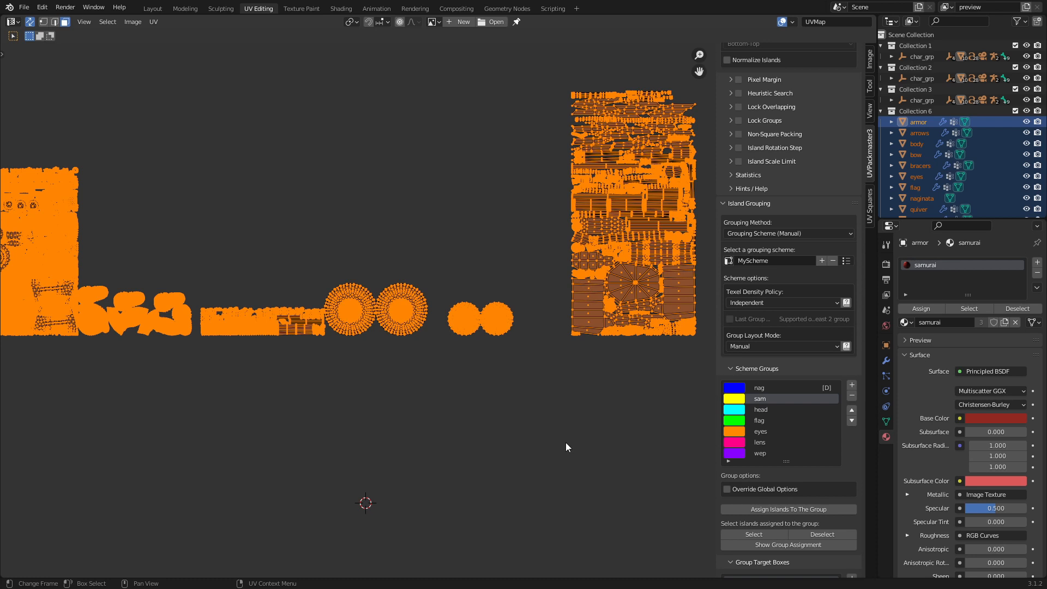
scroll(803, 410, "down", 4)
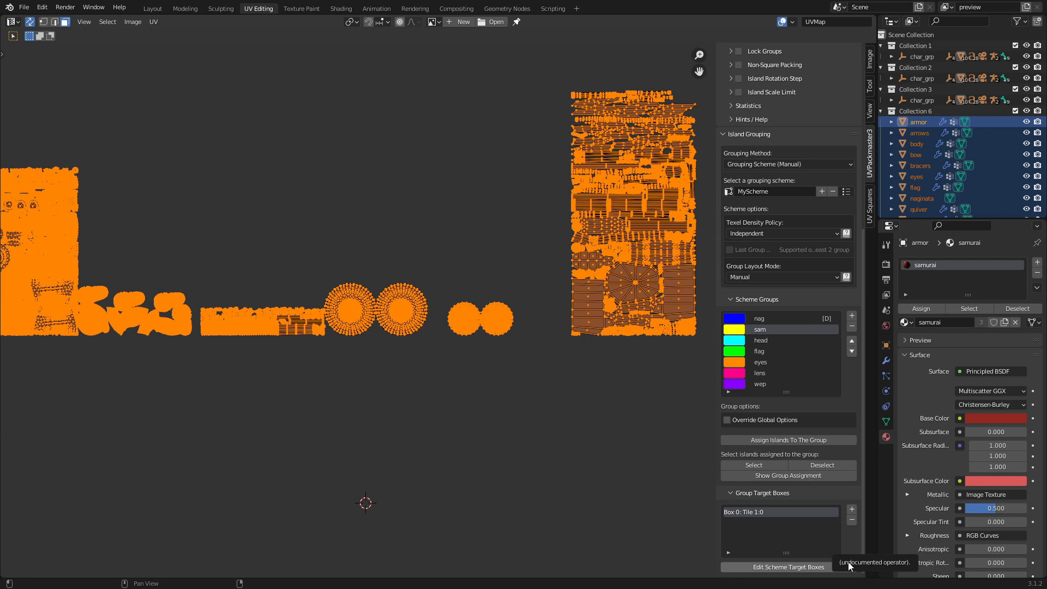
left_click(788, 567)
scroll(479, 319, "down", 1)
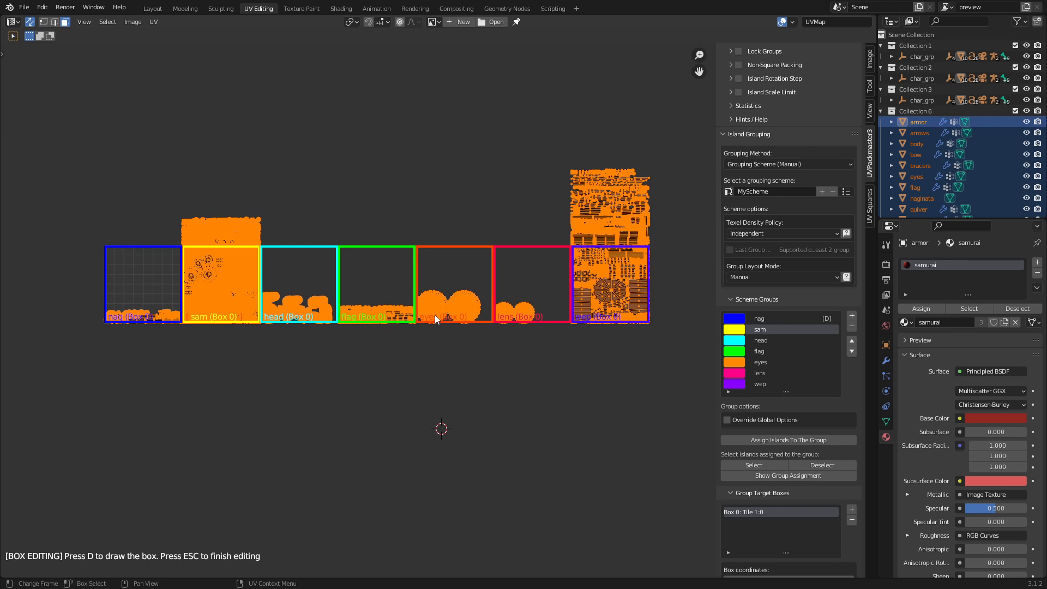
key("h")
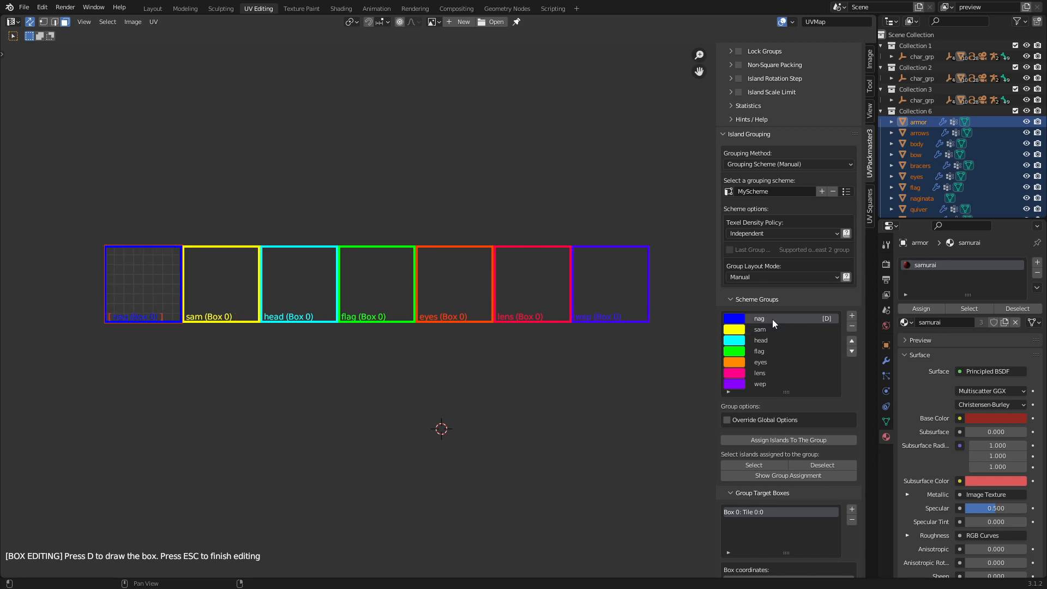
Activate the target boxes of different groups, both from the group list and directly in the UV view.
left_click(770, 351)
left_click(769, 374)
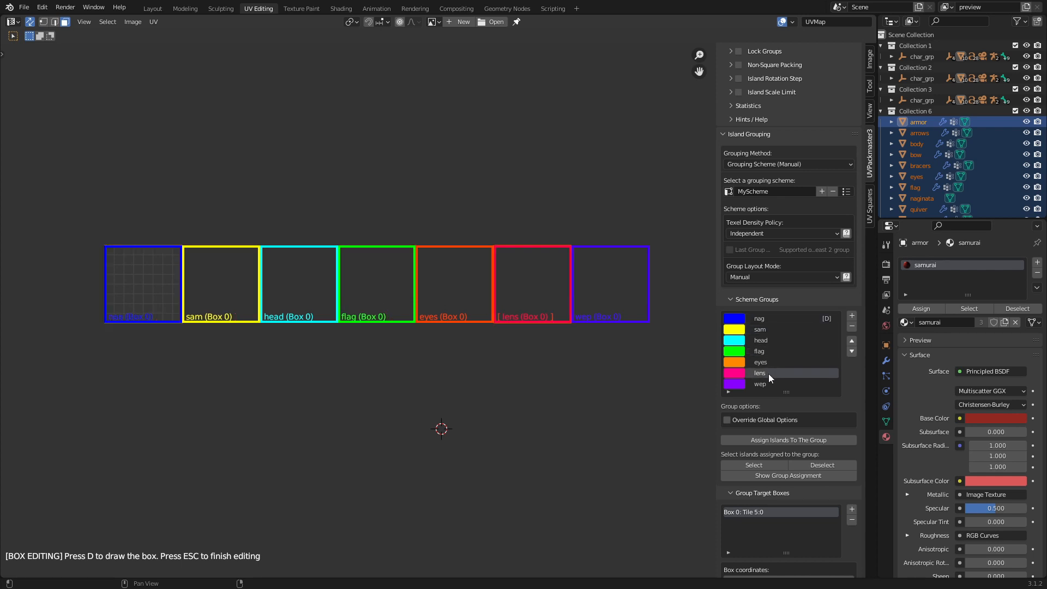
left_click(768, 320)
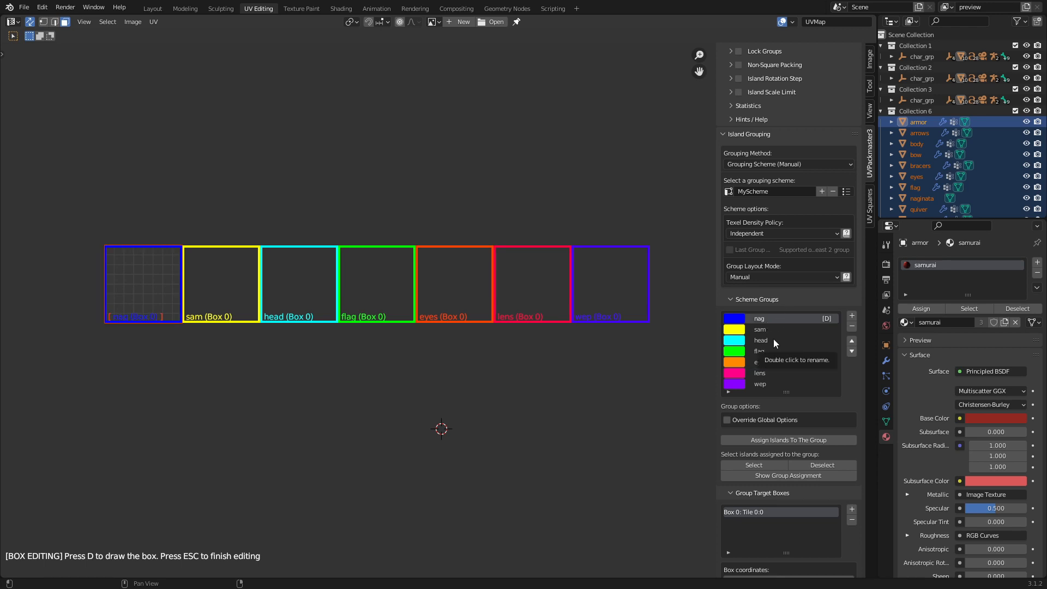
left_click(220, 296)
left_click(284, 294)
left_click(363, 289)
left_click(455, 290)
left_click(535, 293)
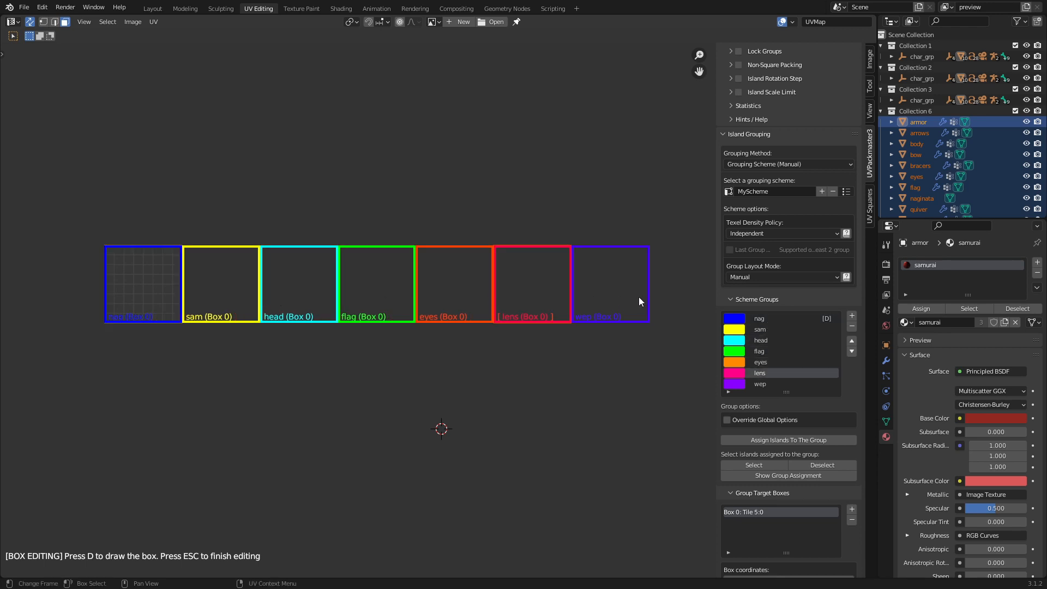
left_click(639, 301)
left_click(224, 287)
left_click(152, 290)
Move the nag group's target box through the adjacent tiles and bring it back to tile 0:0.
scroll(838, 519, "down", 3)
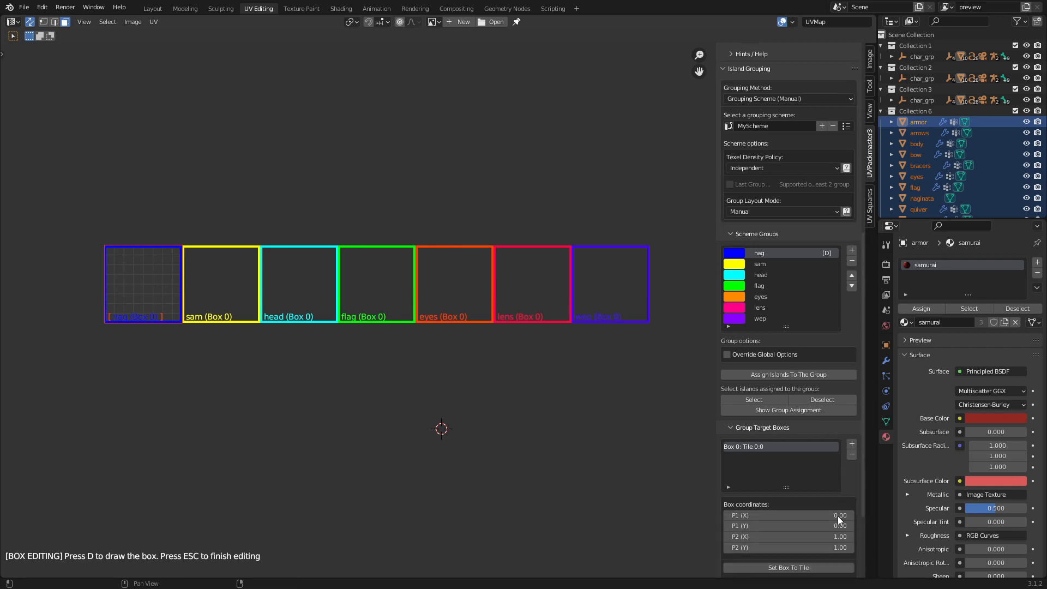
scroll(838, 517, "down", 5)
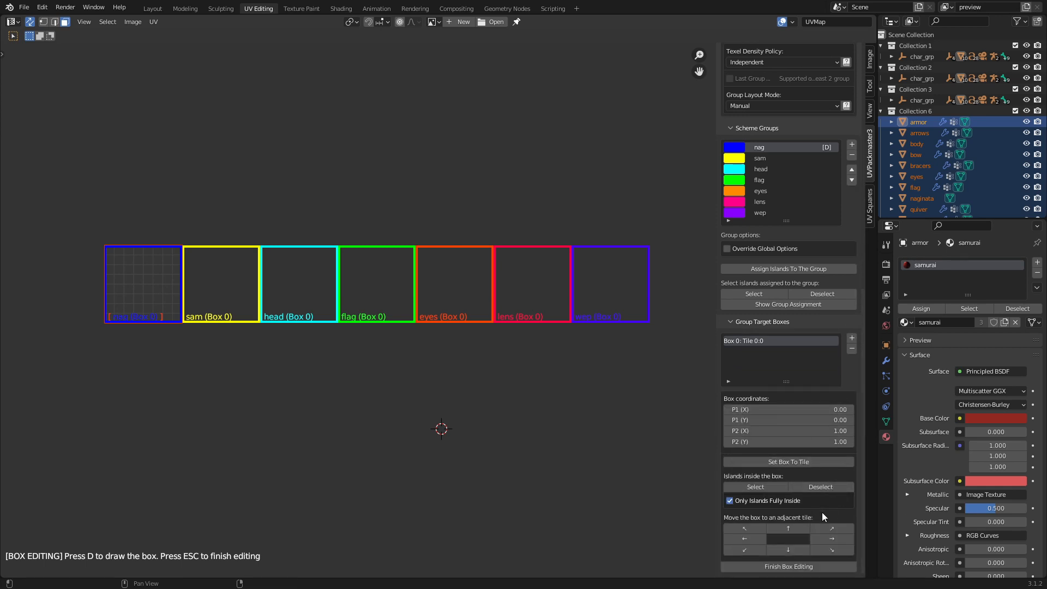
left_click(786, 528)
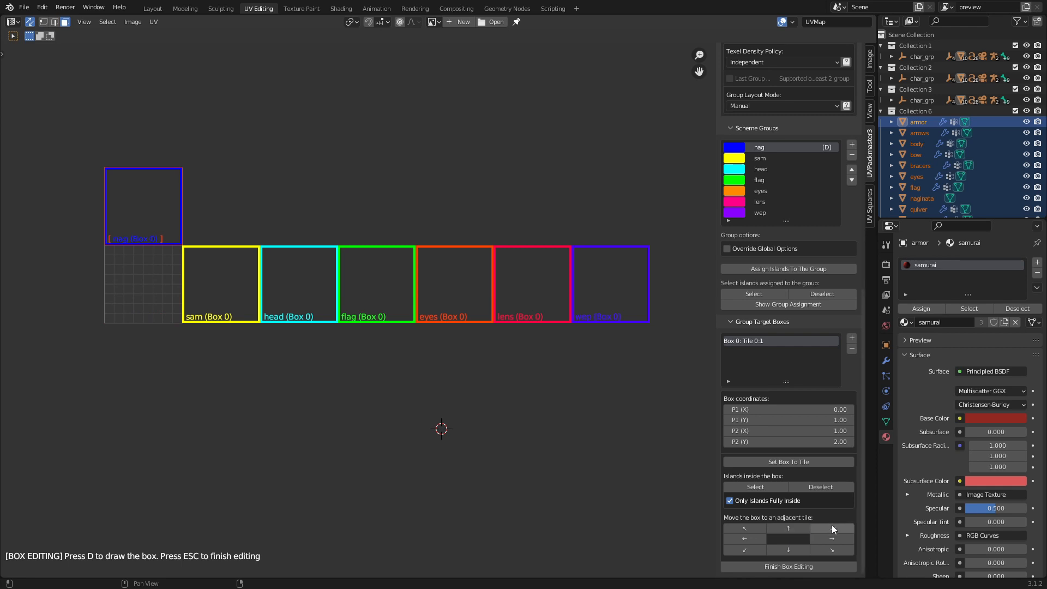
left_click(833, 527)
left_click(794, 528)
left_click(757, 528)
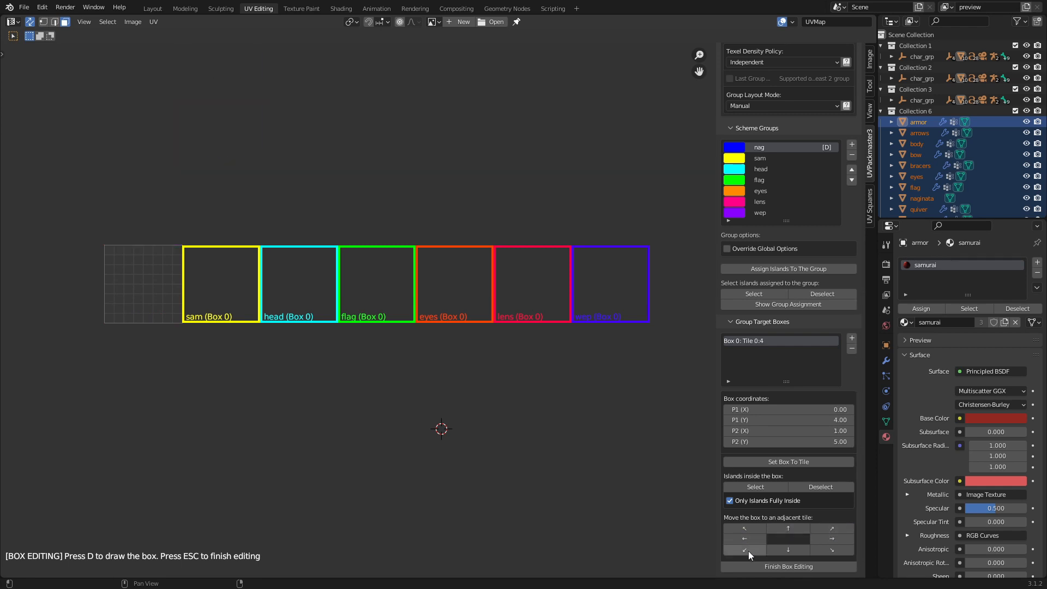
left_click(745, 551)
Move the wep group's target box to tile 2:1 and add two more boxes for it at tiles 3:1 and 4:1.
left_click(604, 314)
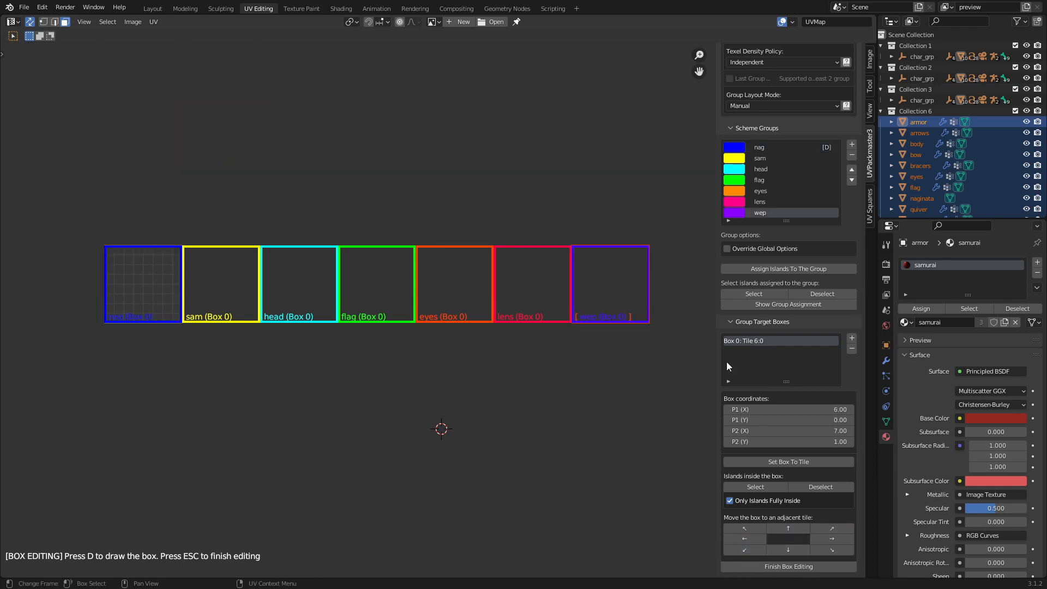
left_click(750, 531)
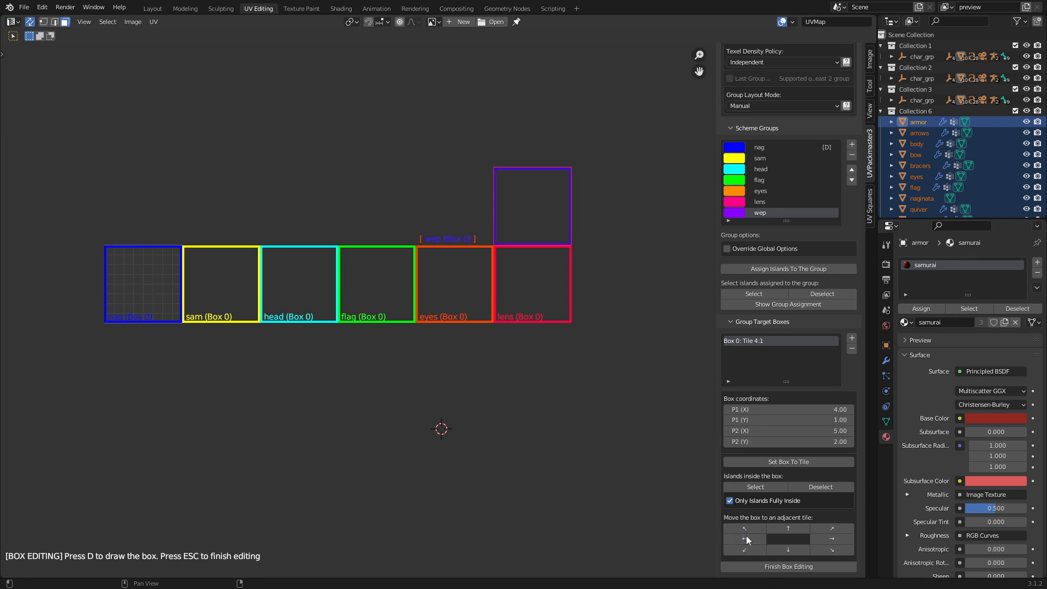
double_click(746, 535)
left_click(746, 536)
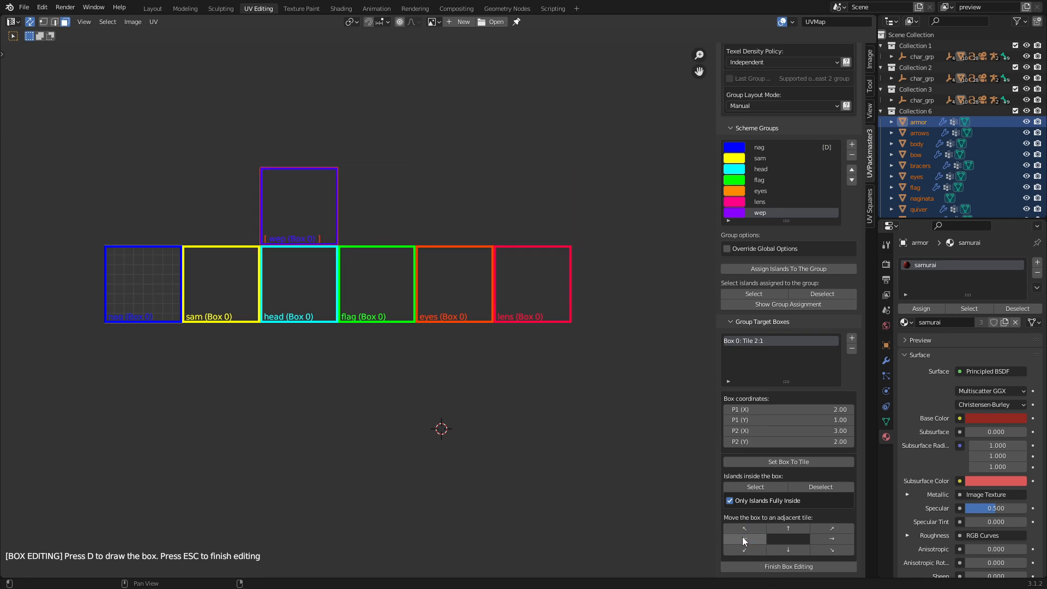
left_click(743, 539)
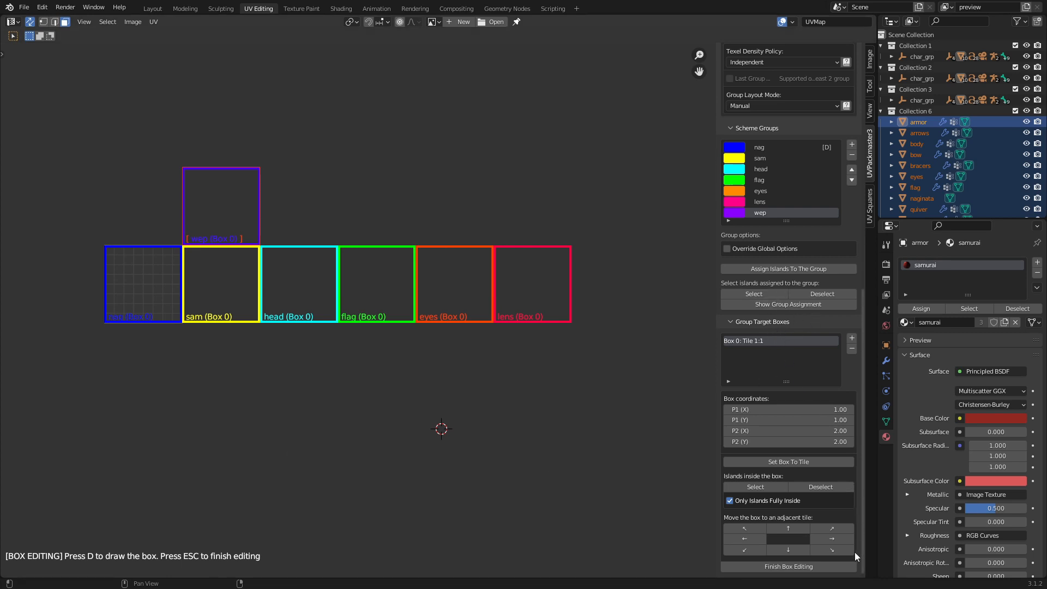
left_click(834, 538)
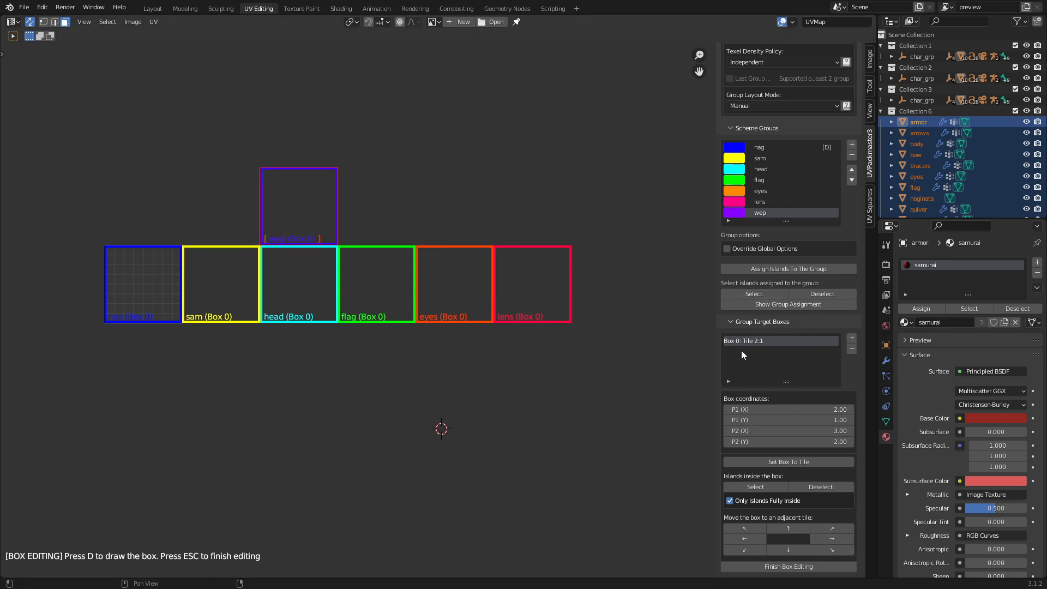
left_click(853, 339)
left_click(853, 339)
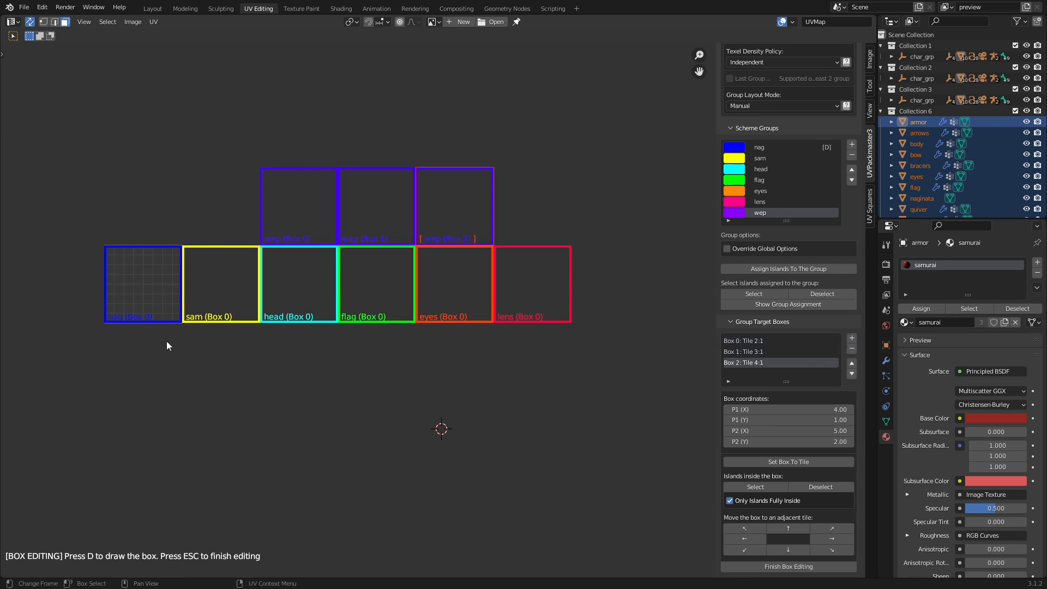
Add a second target box for the sam group and move it to tile 1:1 above its first box.
left_click(249, 309)
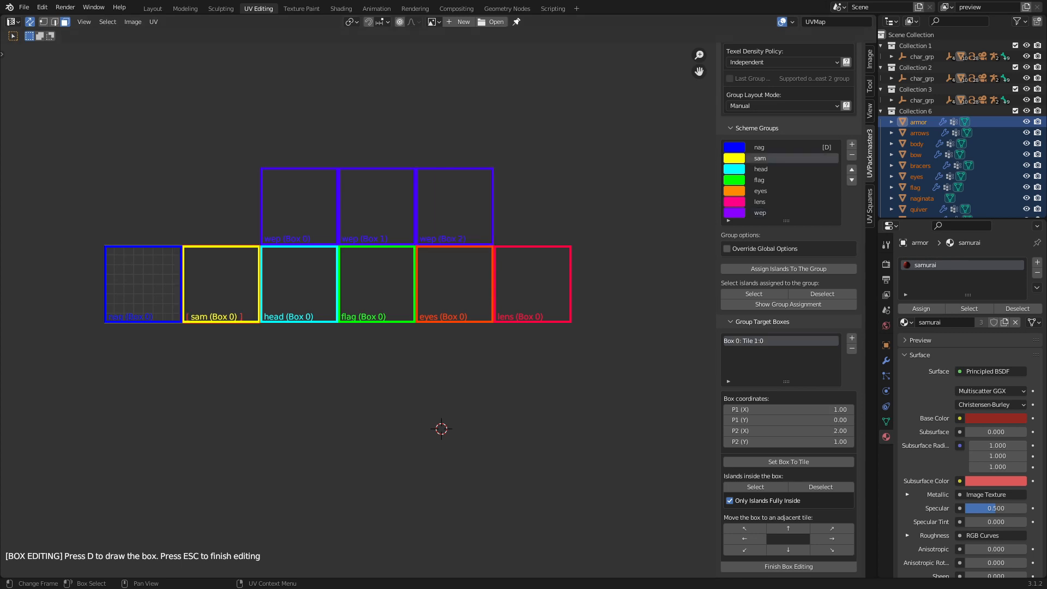
left_click(853, 336)
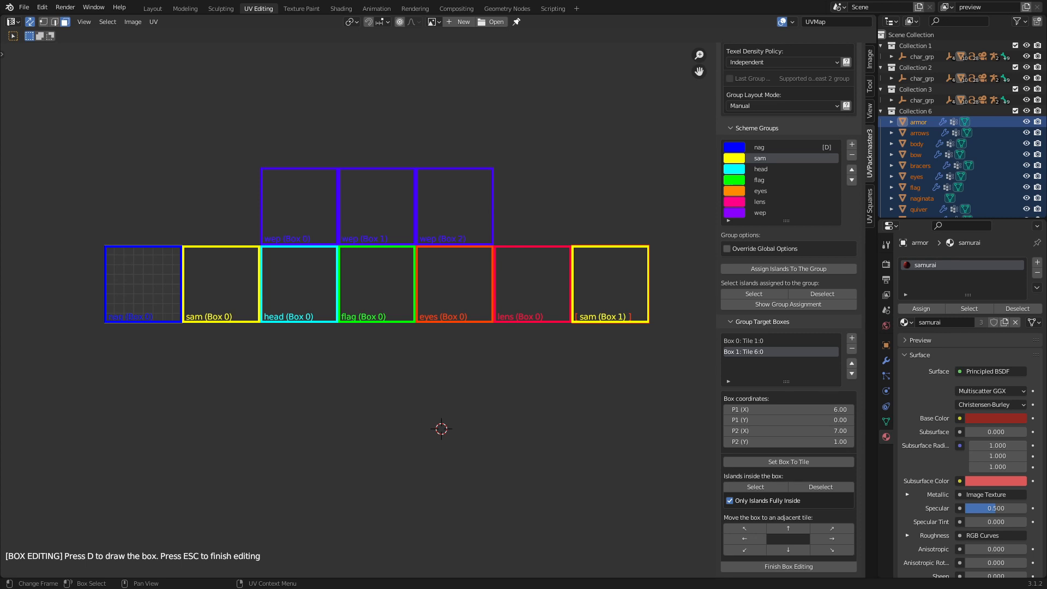
left_click(740, 529)
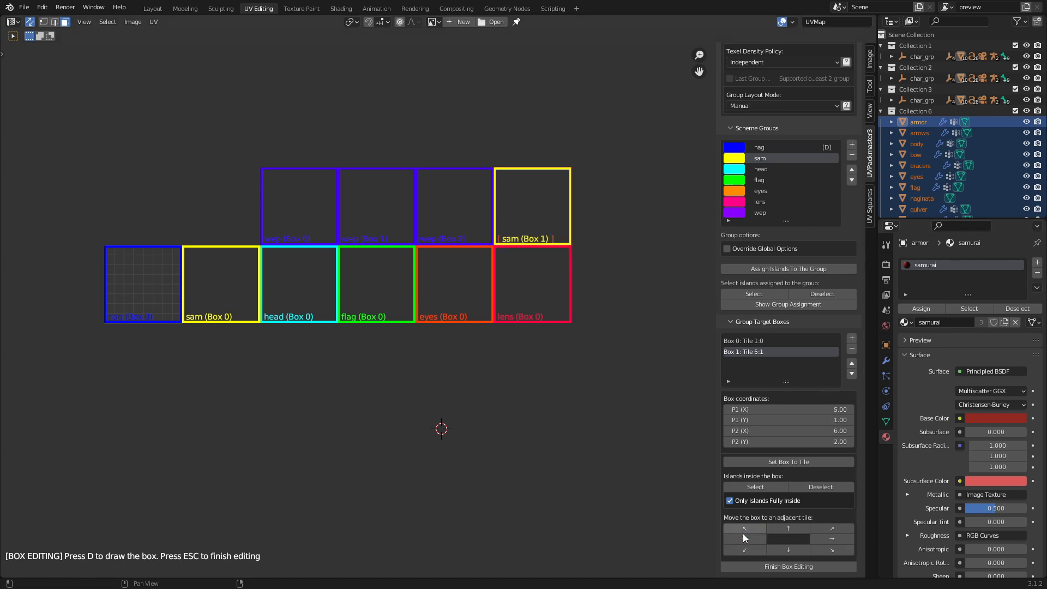
left_click(744, 535)
left_click(744, 534)
left_click(743, 534)
left_click(744, 535)
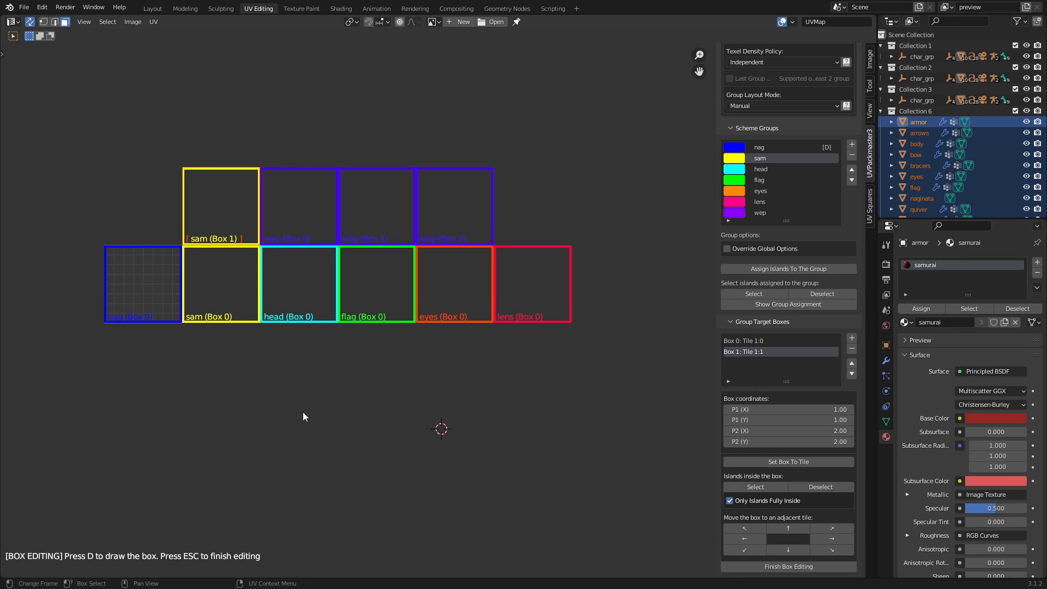
Show the UV islands again and pack them into the manually placed group target boxes.
key("alt+h")
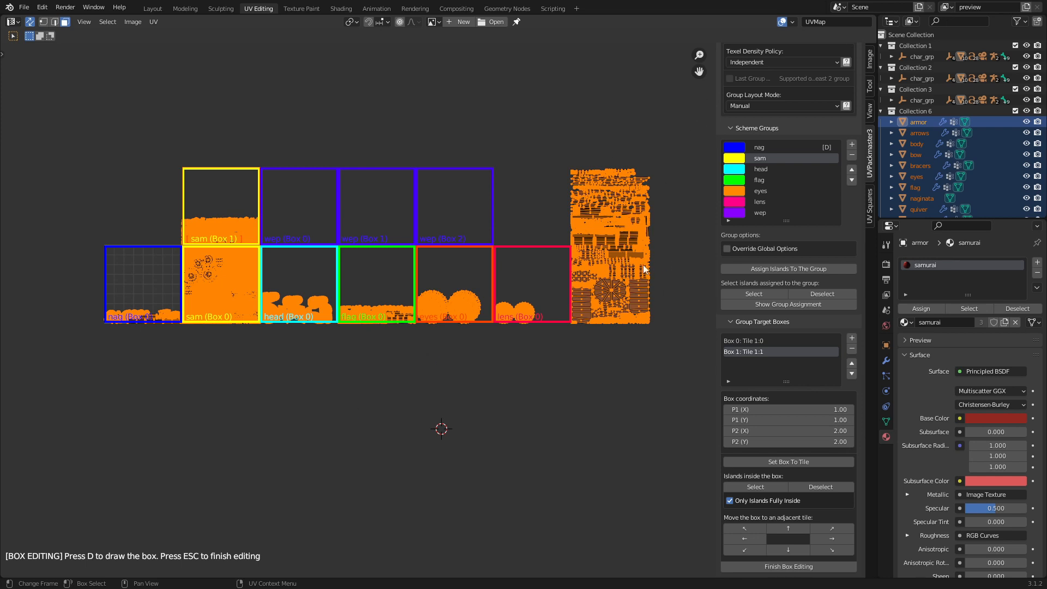
scroll(774, 305, "up", 10)
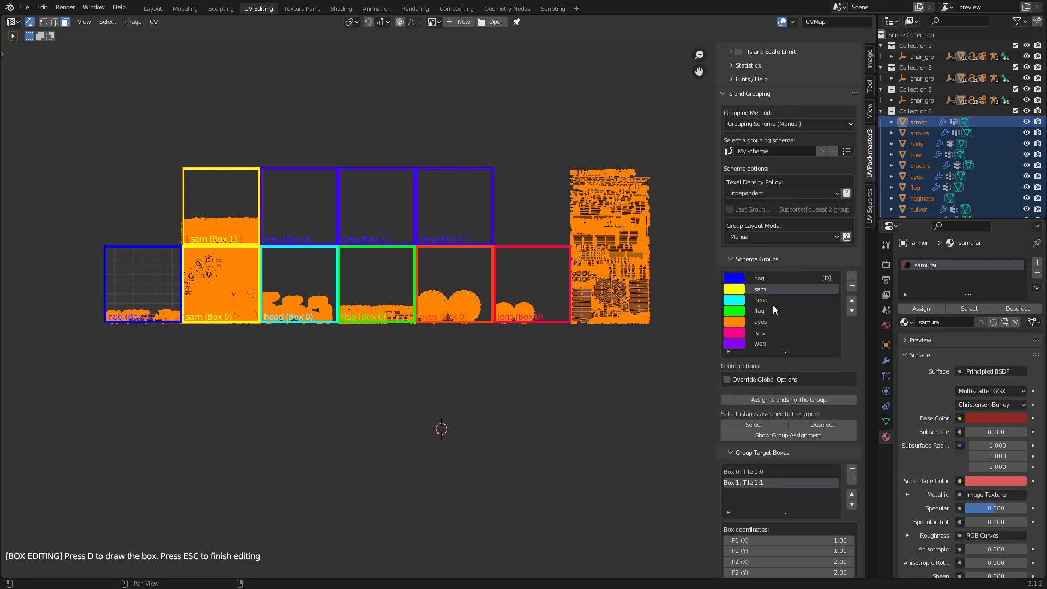
left_click(770, 81)
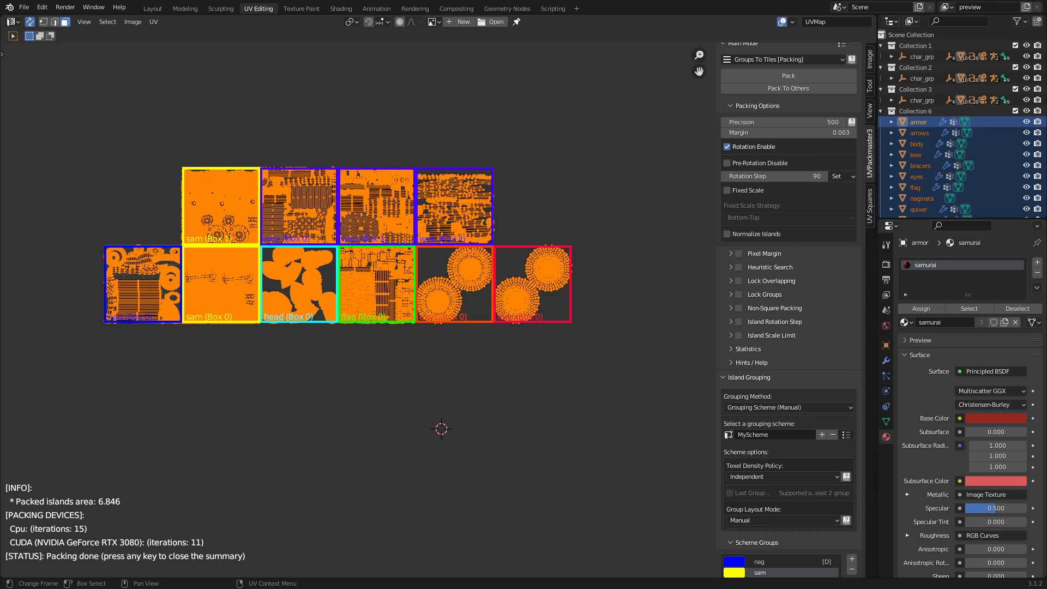
Undo the last packing and pack the islands again with Texel Density Policy set to Uniform.
key("ctrl+z")
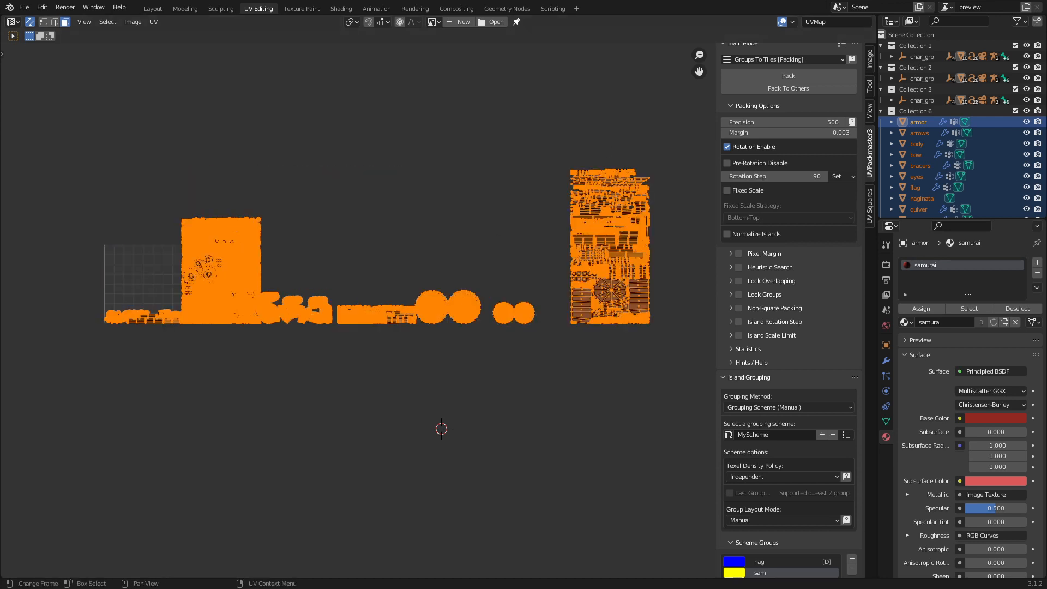
scroll(759, 339, "down", 5)
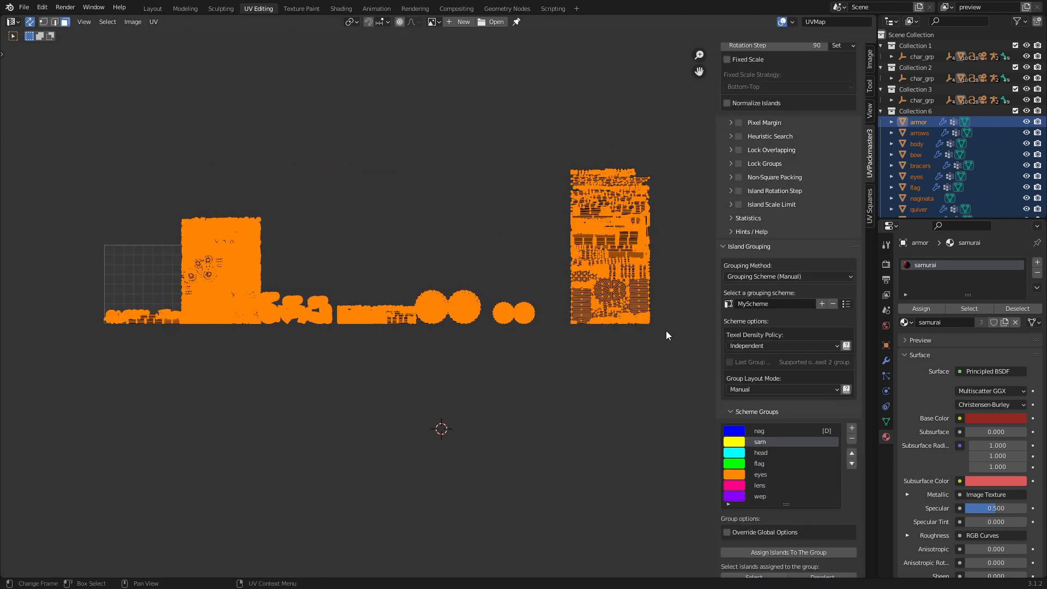
left_click(777, 347)
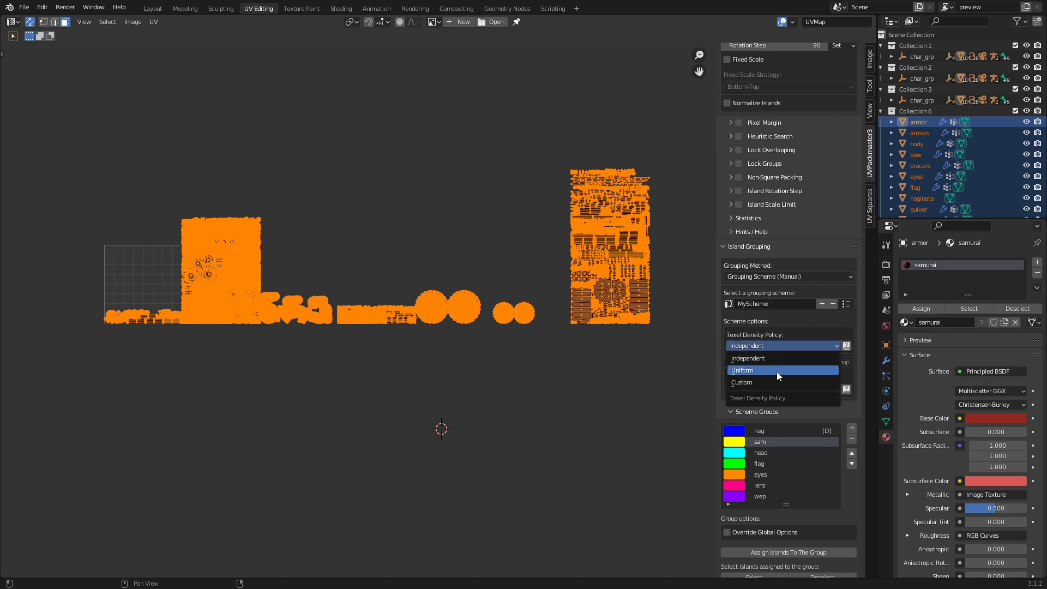
left_click(777, 371)
scroll(773, 126, "up", 4)
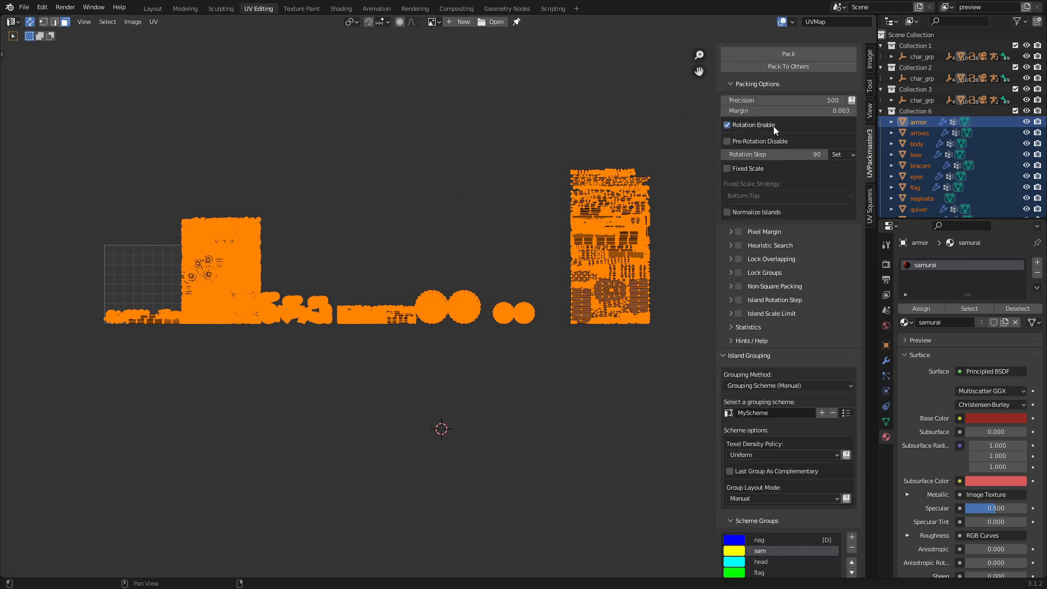
scroll(773, 126, "up", 2)
left_click(780, 109)
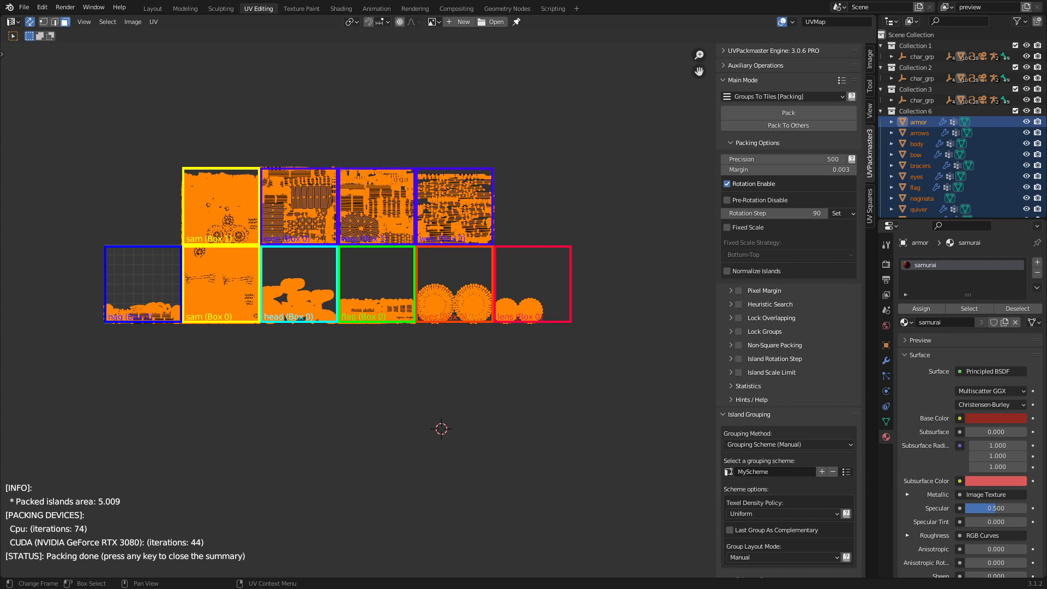
Resume editing the scheme target boxes and move the head group's box to tile 0:0.
scroll(797, 551, "down", 10)
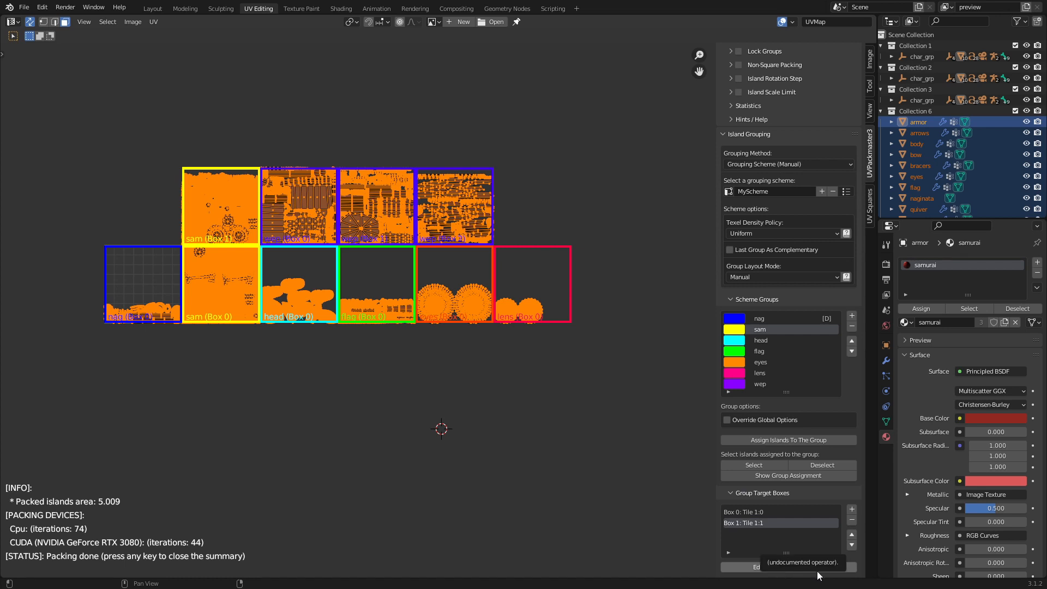
left_click(828, 568)
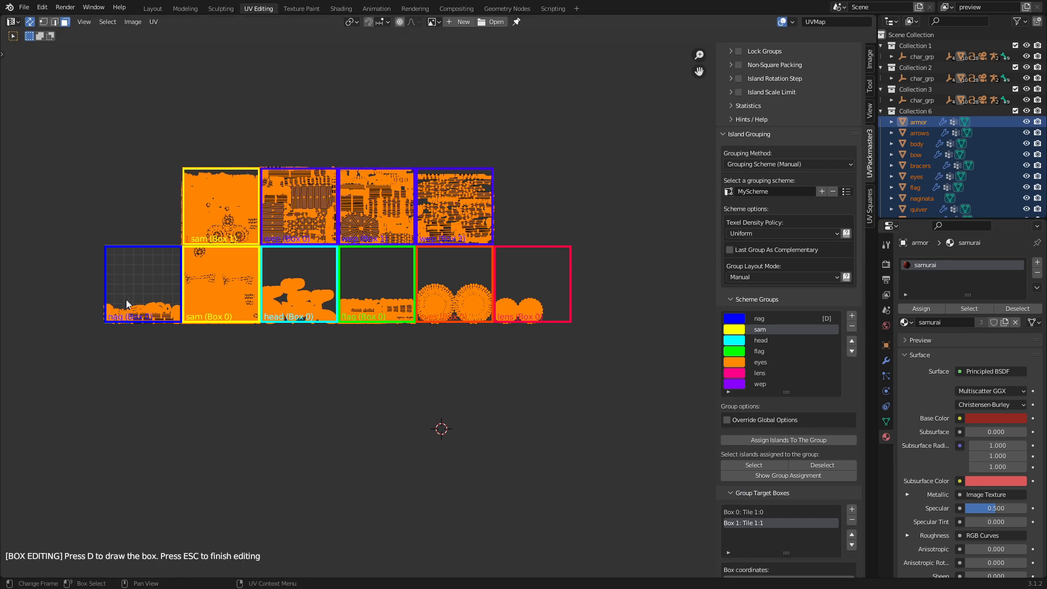
left_click(308, 288)
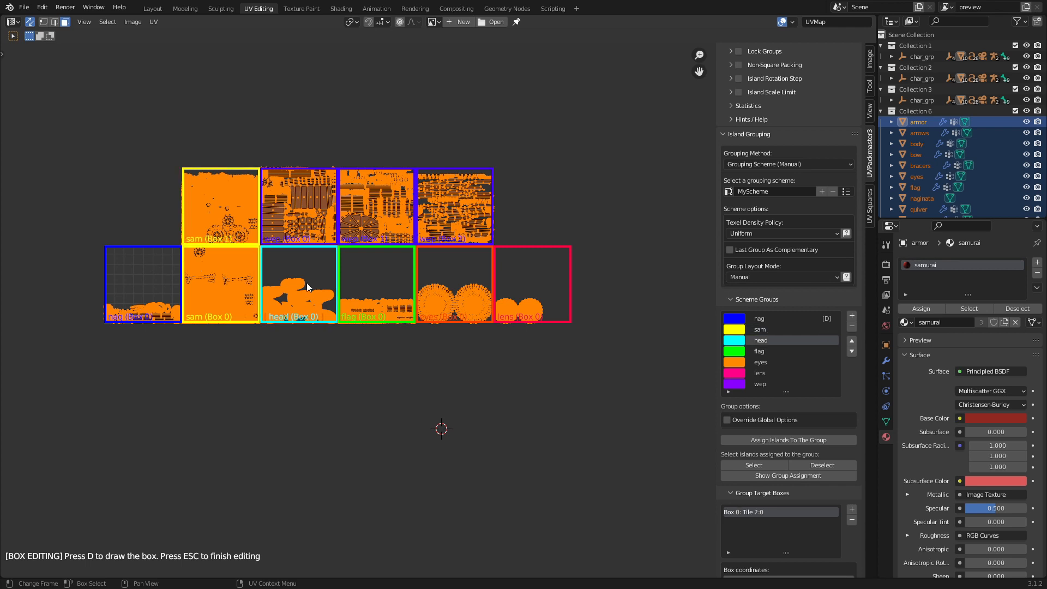
scroll(793, 506, "down", 8)
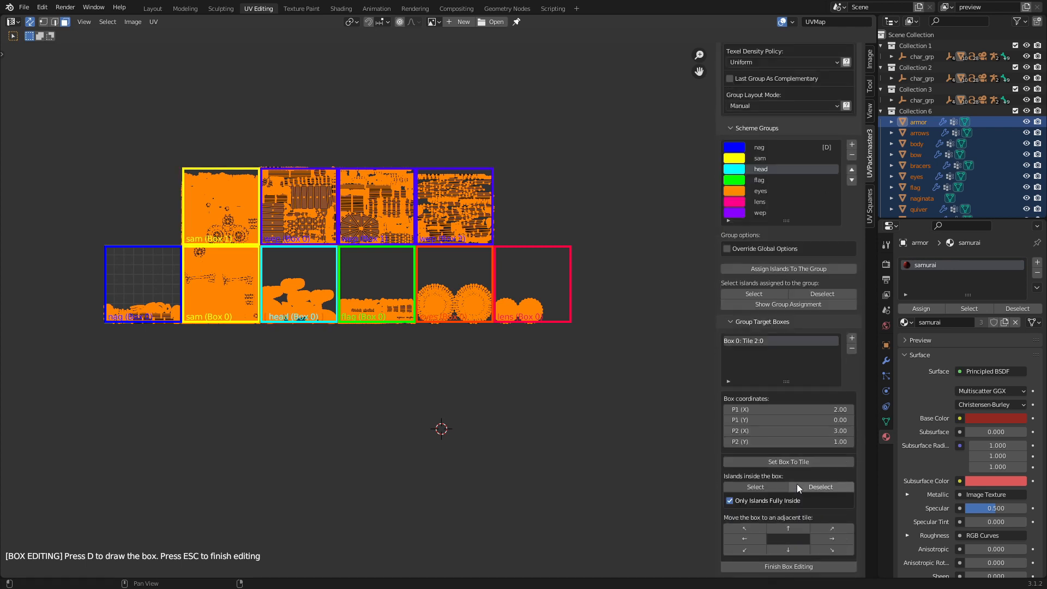
left_click(745, 538)
left_click(744, 538)
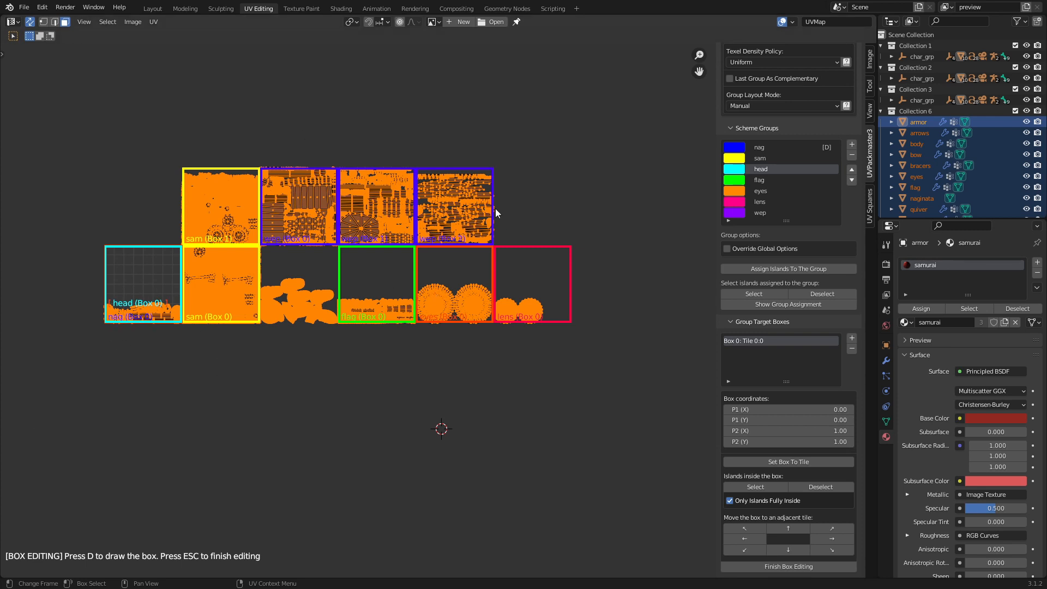
With the islands hidden, move the flag group's target box to tile 0:0 and the lens group's box to tile 4:0.
left_click(398, 322)
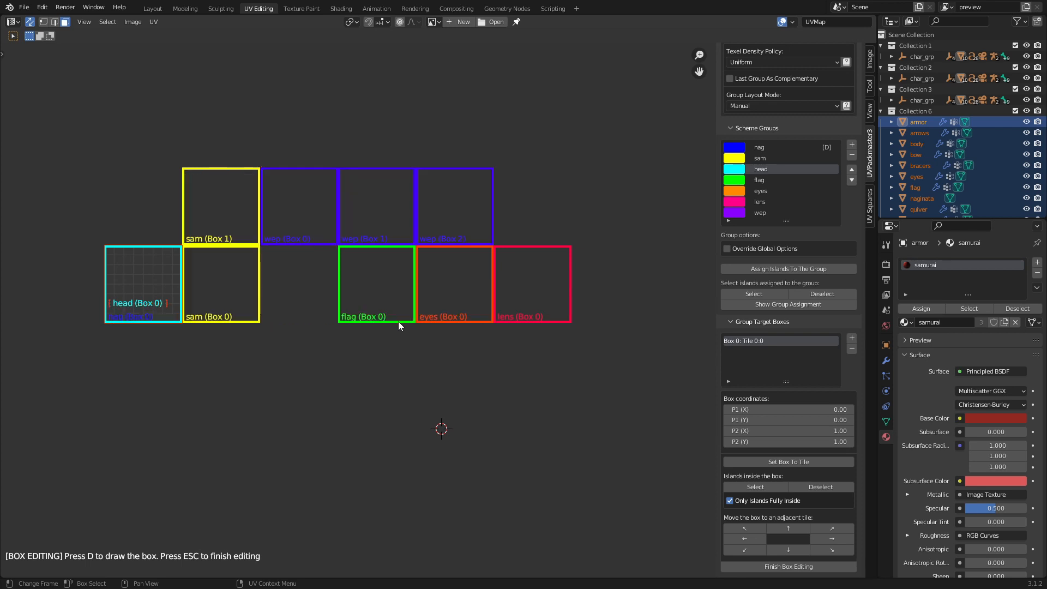
left_click(746, 539)
left_click(745, 540)
left_click(745, 541)
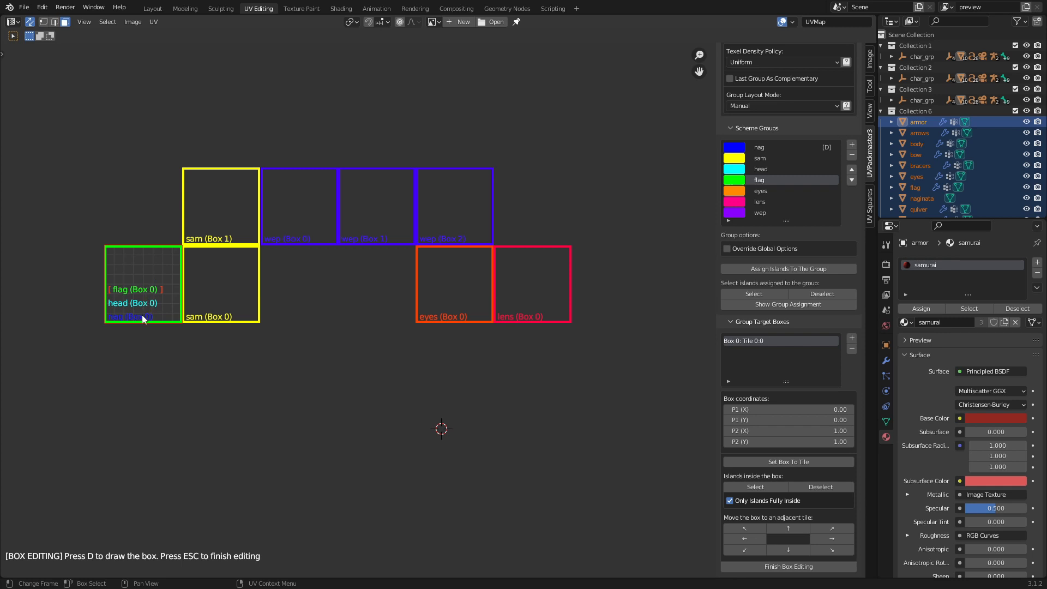
left_click(518, 307)
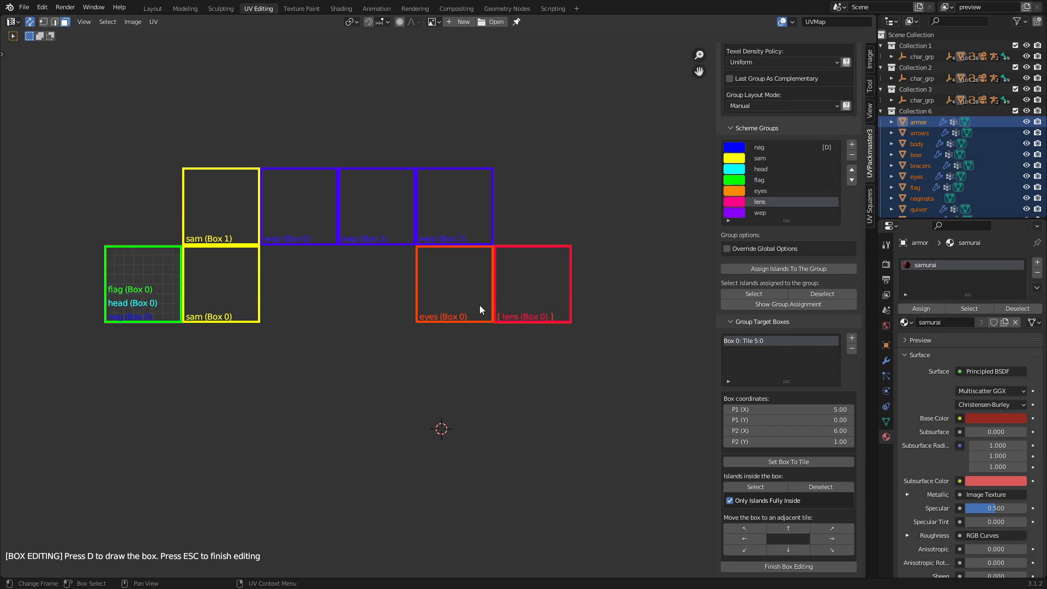
left_click(741, 539)
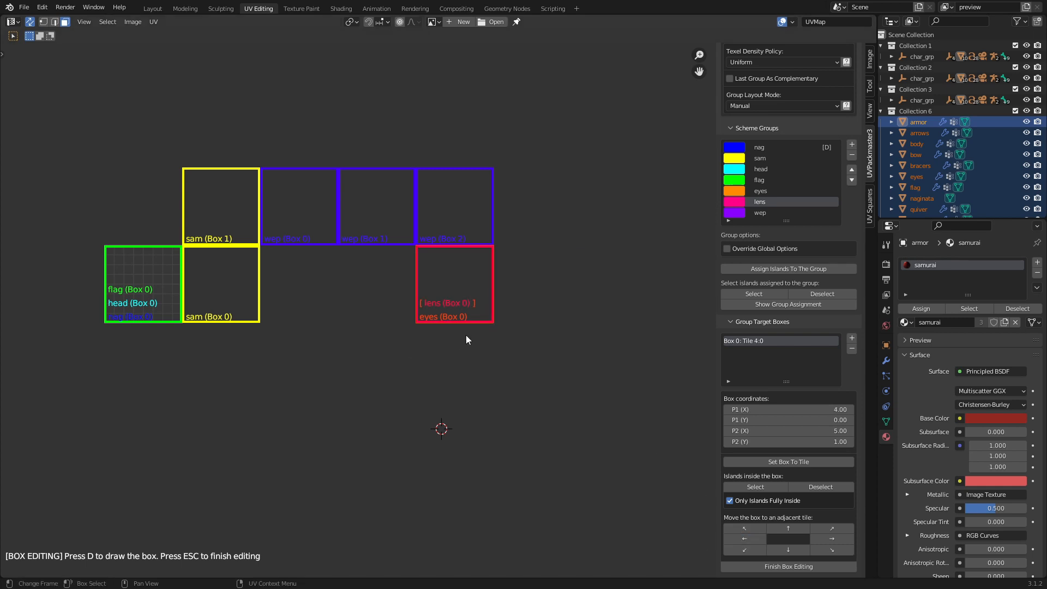
Bring the UV islands back into view and pack them into the shared target boxes.
key("a")
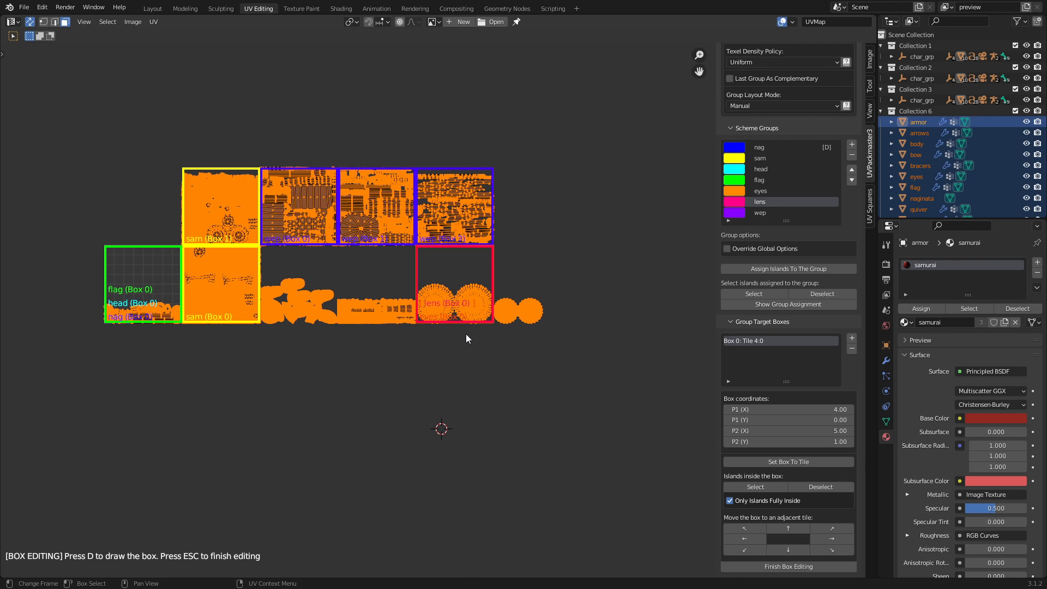
scroll(826, 230, "up", 15)
left_click(800, 109)
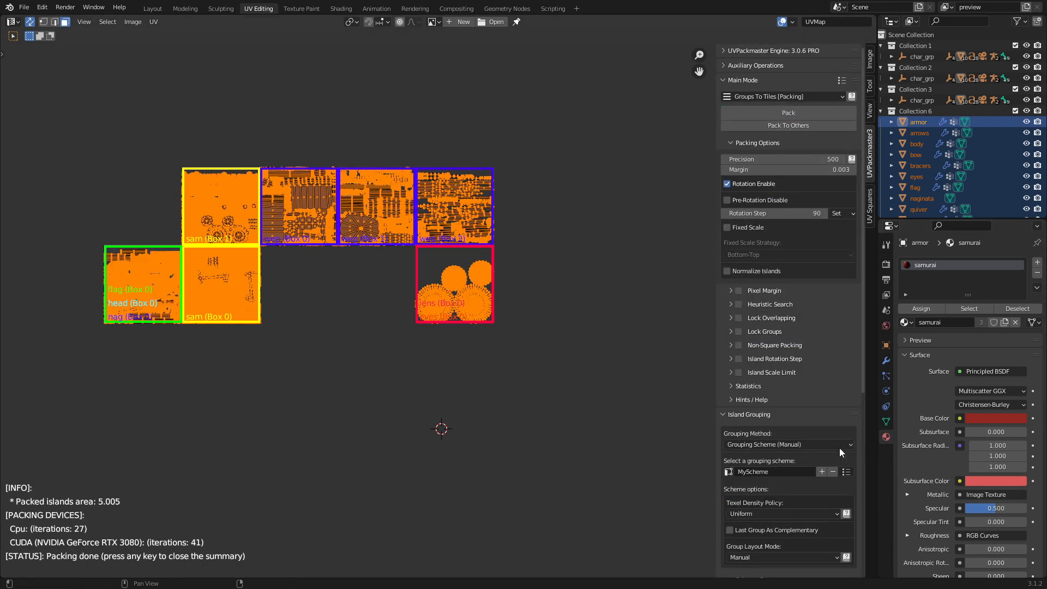
Show the group assignment and examine how the nag, head and flag islands are arranged in tile 0:0.
scroll(774, 364, "down", 10)
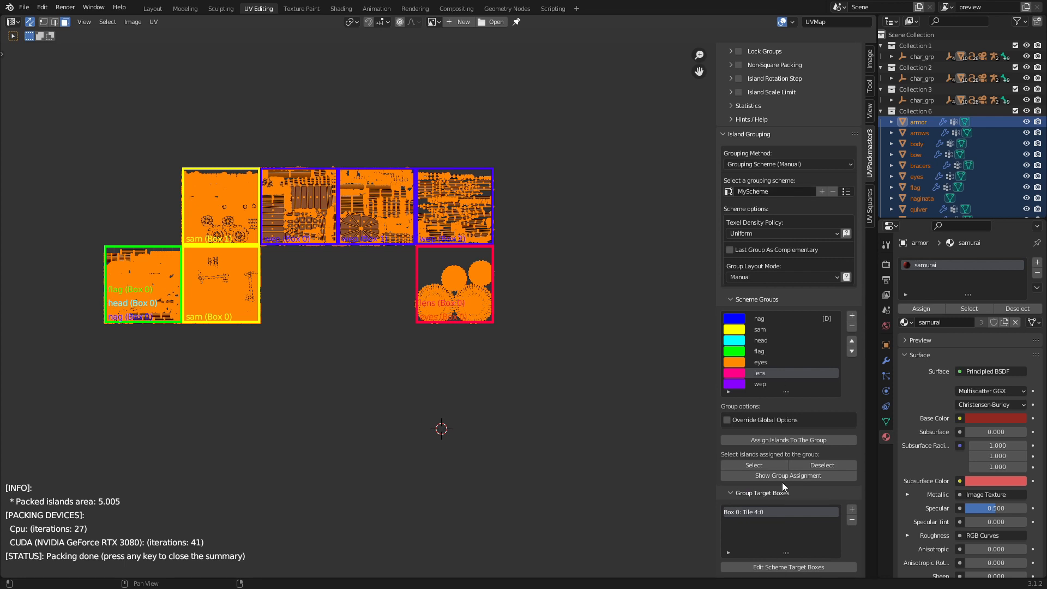
left_click(783, 477)
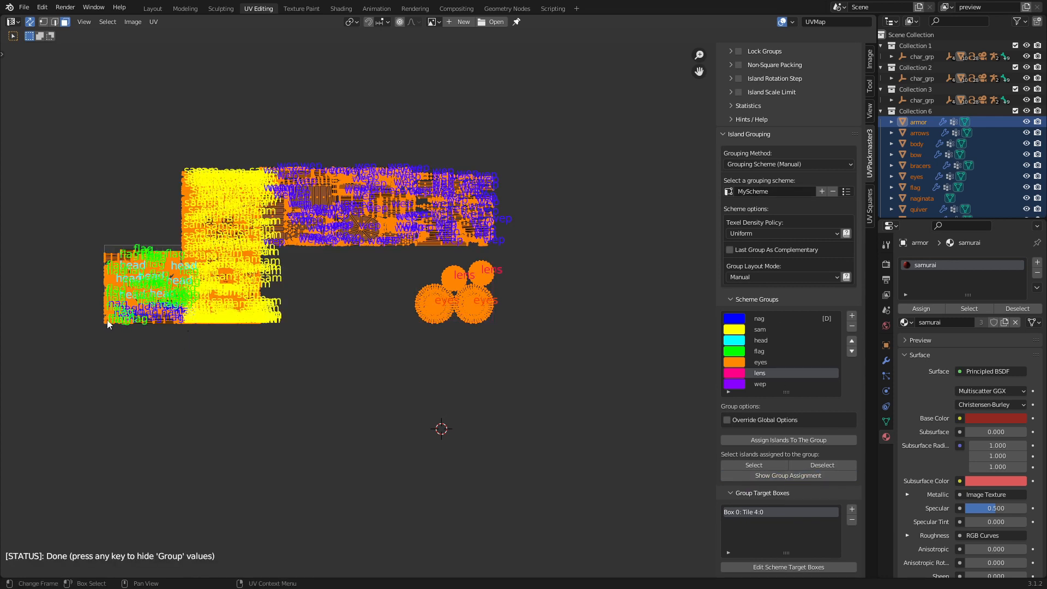
middle_click_drag(145, 327, 305, 371)
scroll(304, 367, "up", 5)
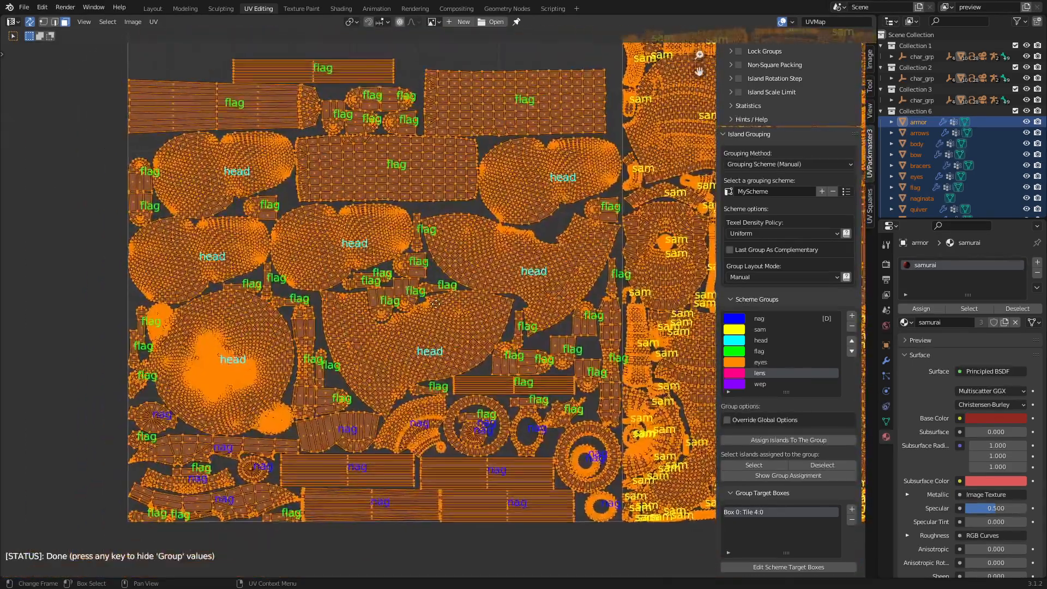
middle_click_drag(436, 303, 432, 305)
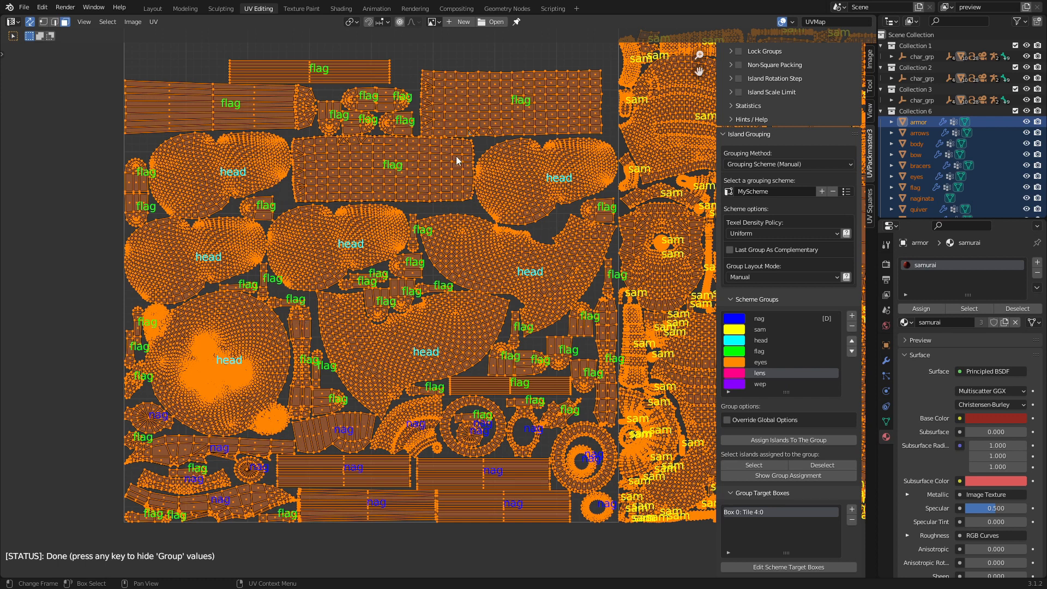
Move the head group to the first place among the scheme groups and repack the islands.
left_click(775, 340)
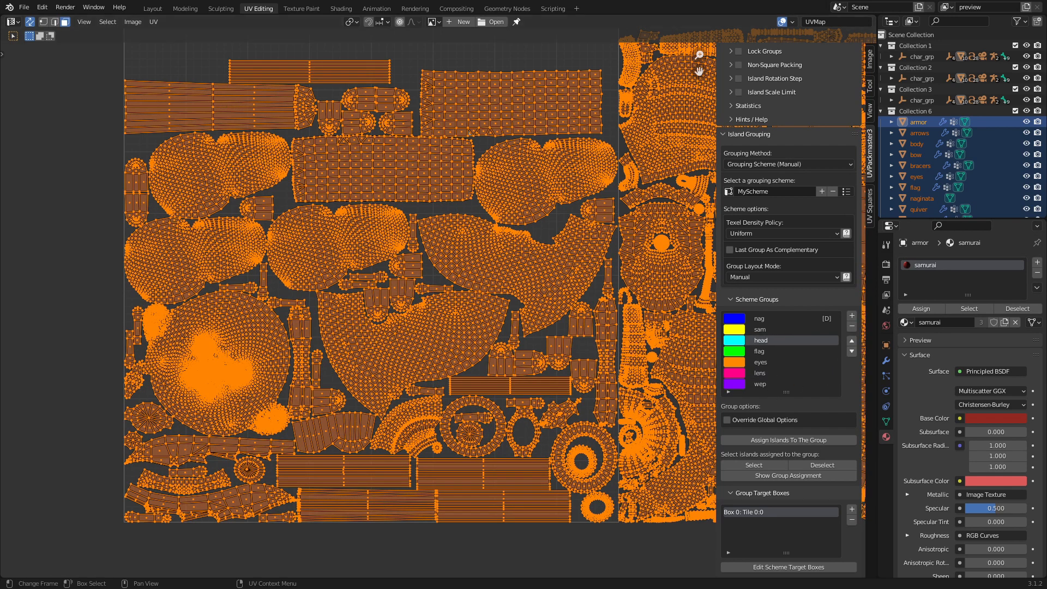
left_click(852, 340)
left_click(852, 341)
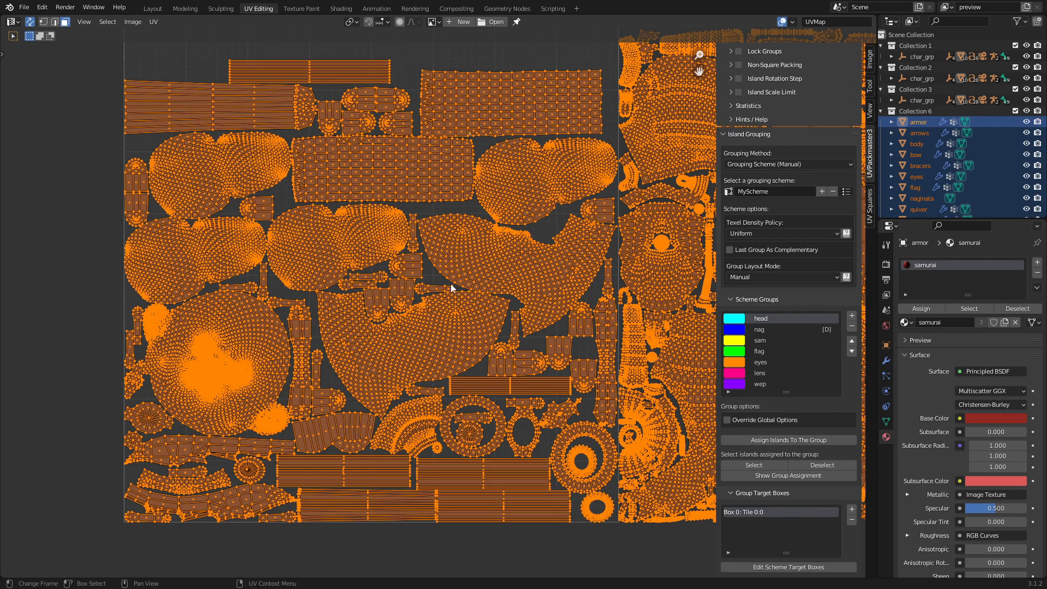
scroll(801, 371, "up", 3)
scroll(802, 371, "up", 8)
scroll(591, 428, "down", 2)
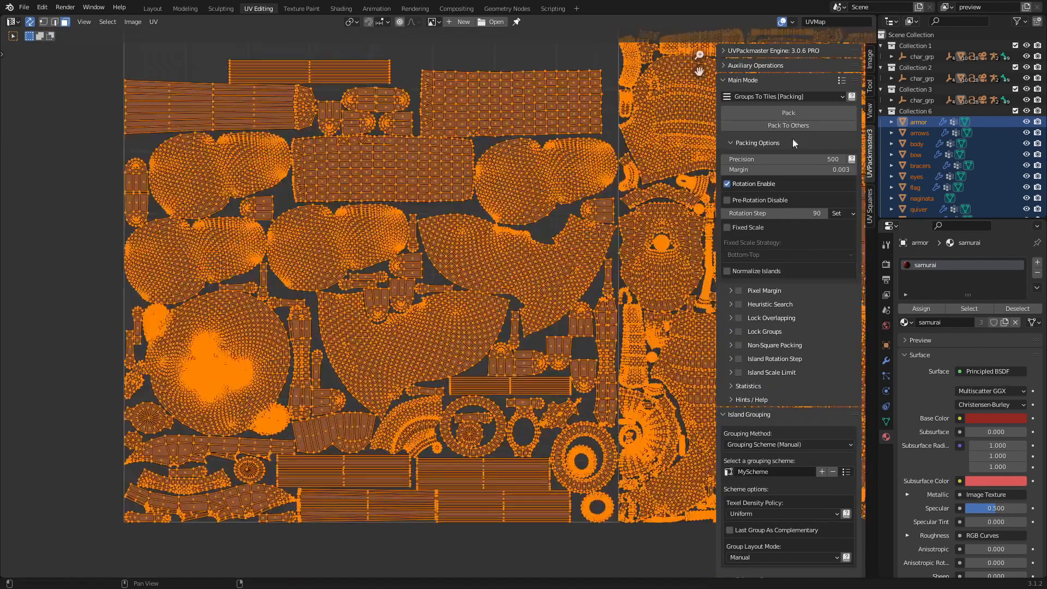
left_click(793, 116)
Show the group assignment of the repacked islands to check the new packing order.
scroll(810, 240, "down", 12)
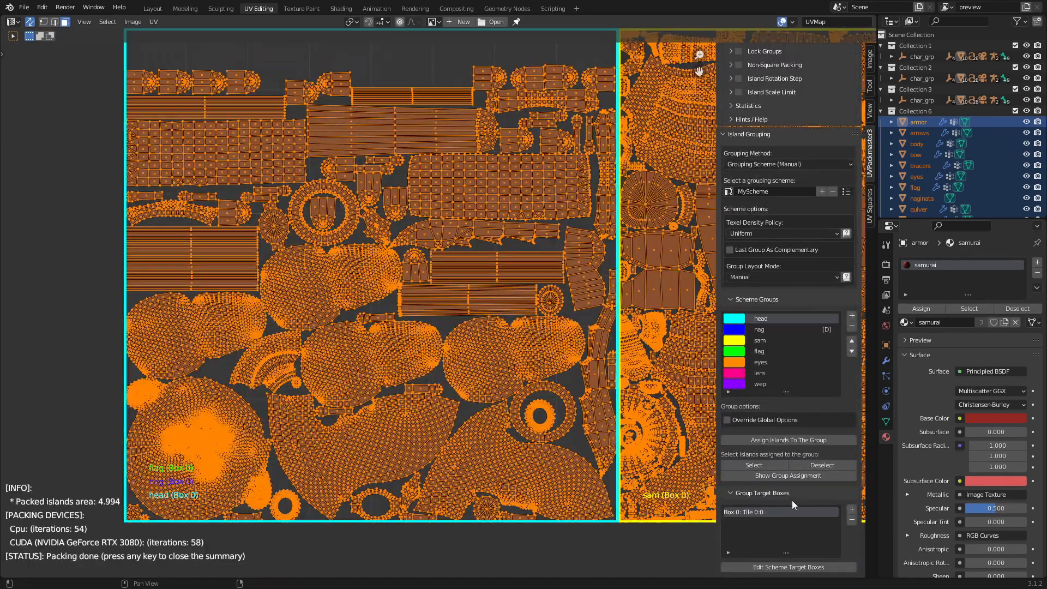
left_click(801, 476)
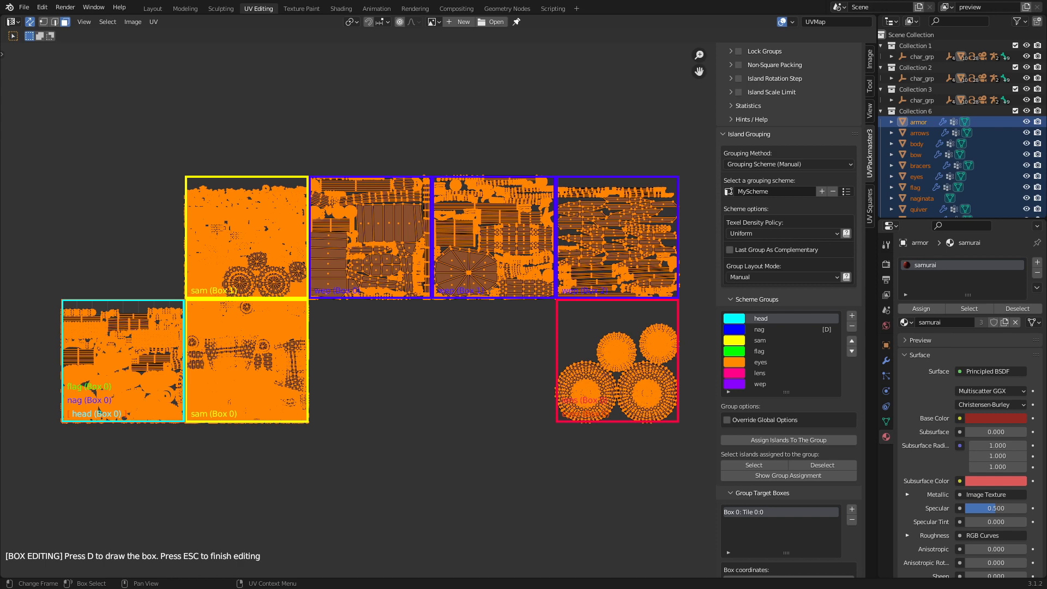
Switch the Texel Density Policy to Custom and put the eyes and lens groups in texel density cluster 1.
left_click(790, 234)
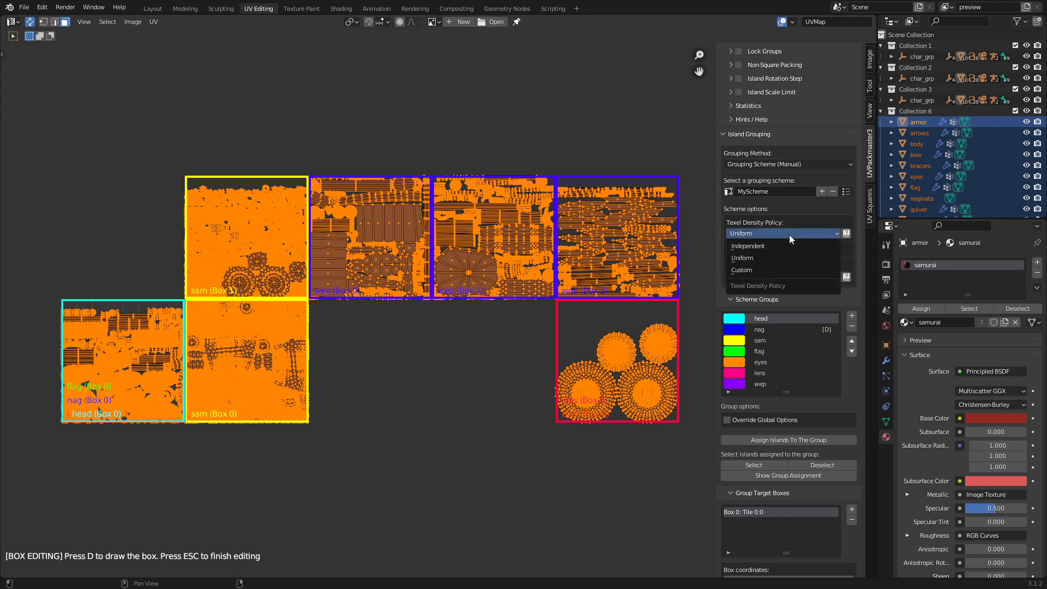
left_click(787, 269)
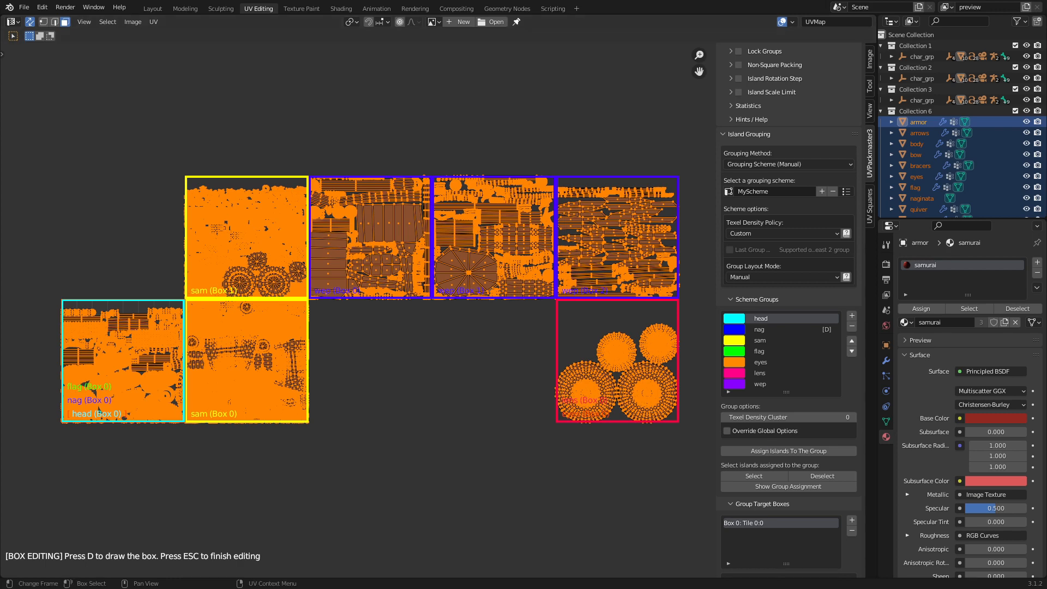
left_click(765, 364)
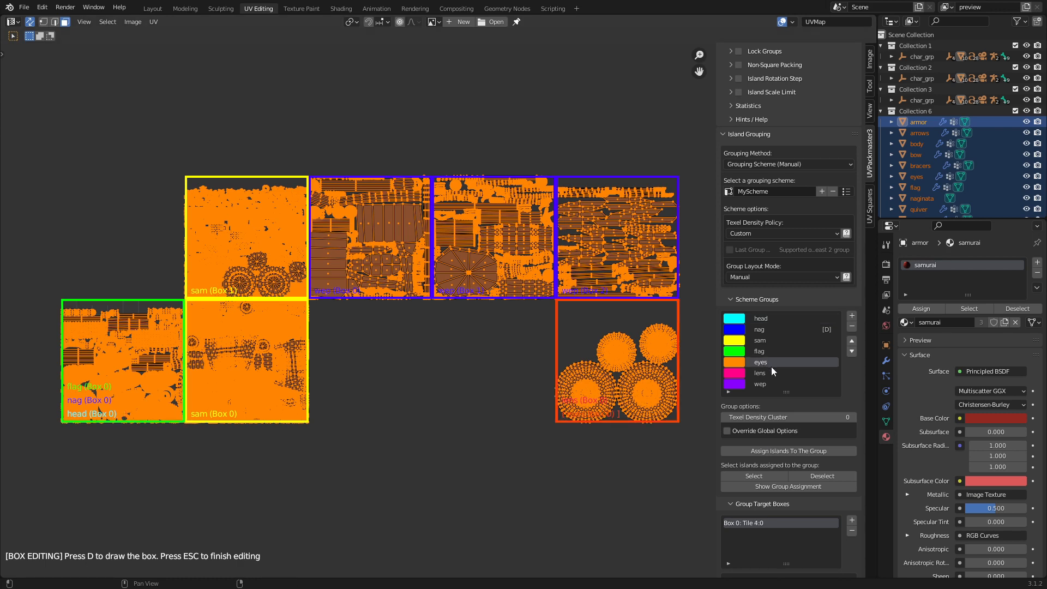
left_click(855, 417)
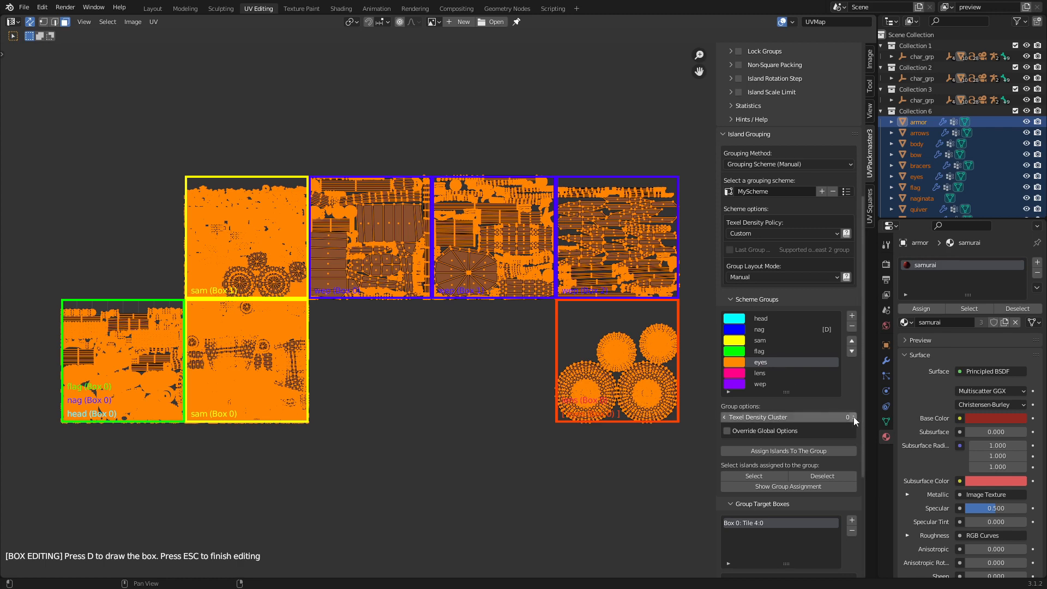
left_click(756, 372)
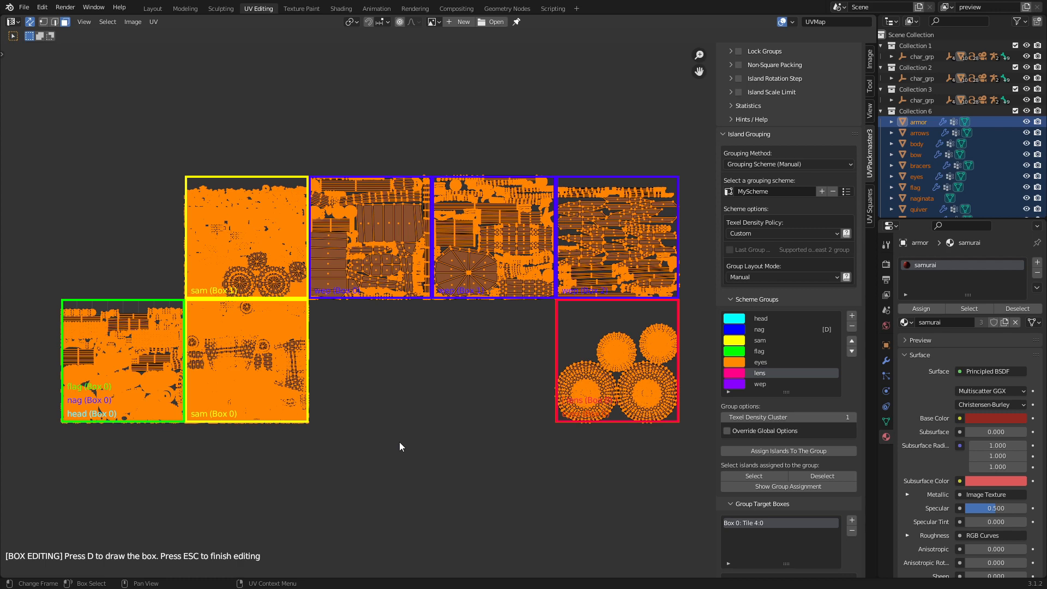
Compare the texel density cluster values of the head, lens and wep groups.
left_click(747, 318)
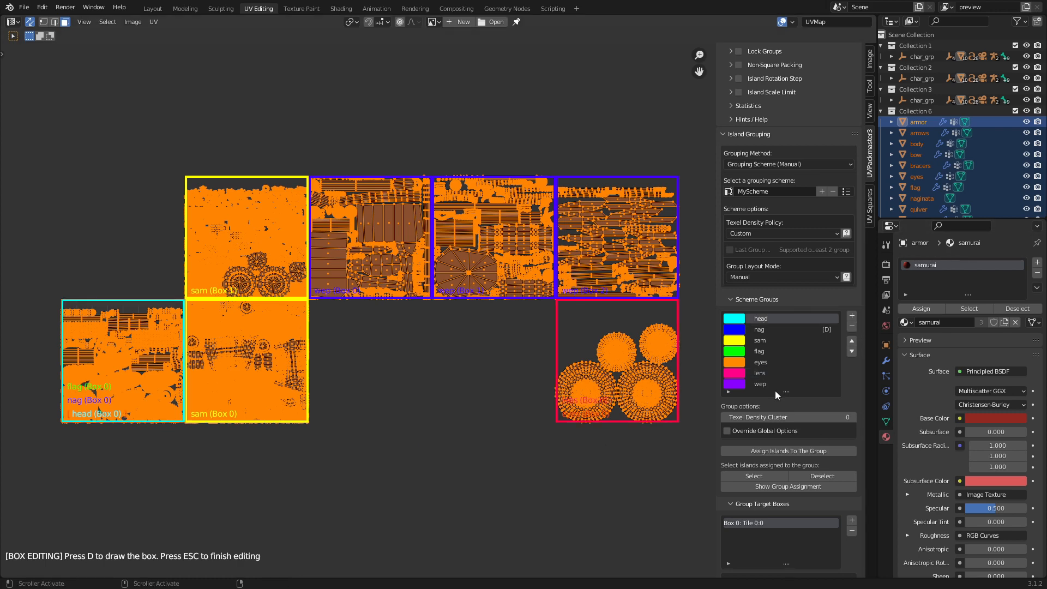
left_click(763, 375)
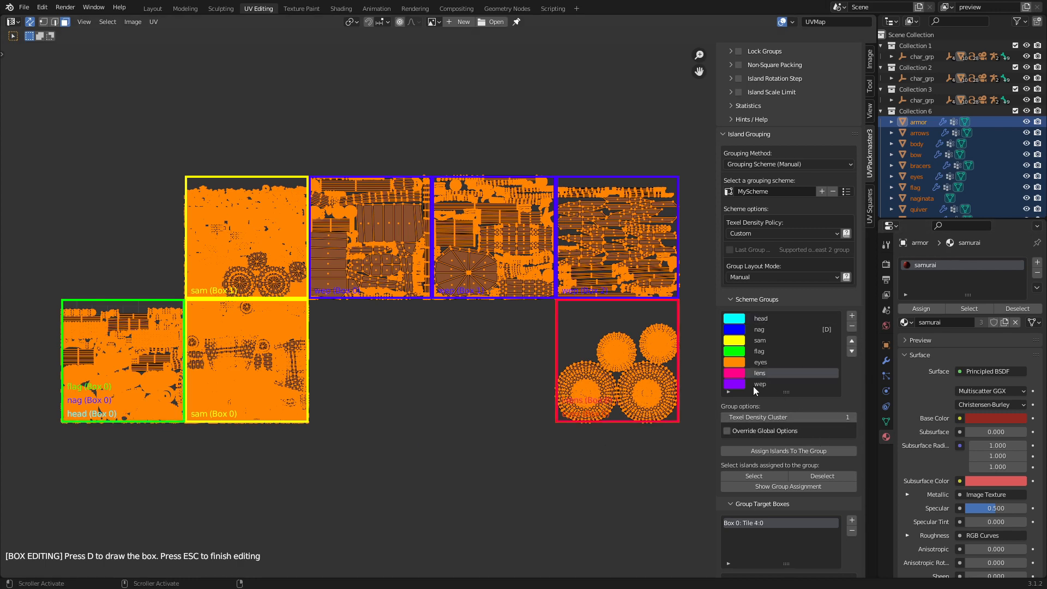
left_click(759, 385)
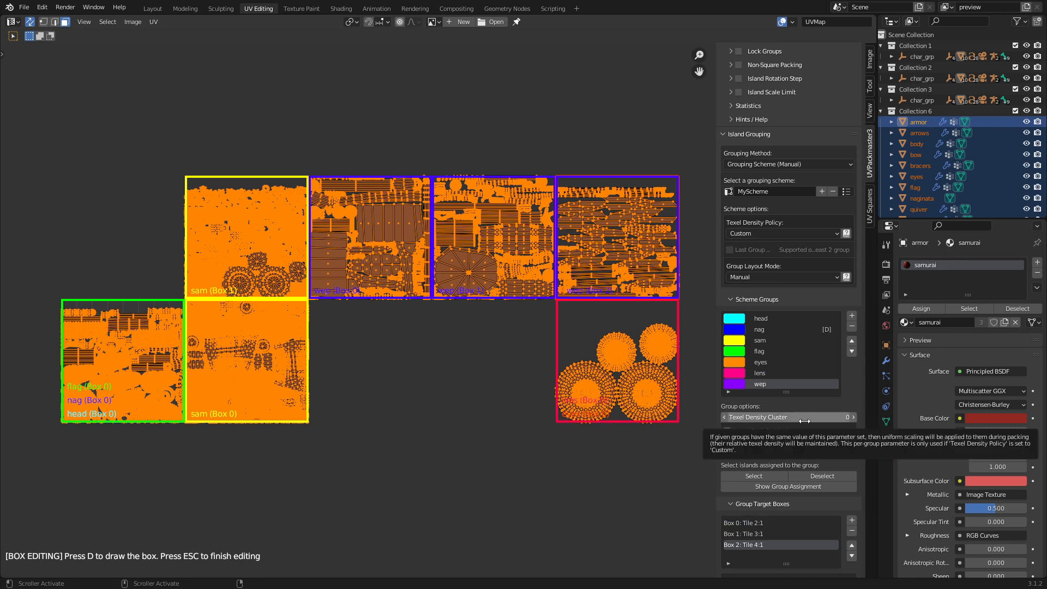
Enable the Pixel Margin option and set the pixel margin to 7.
scroll(809, 367, "up", 10)
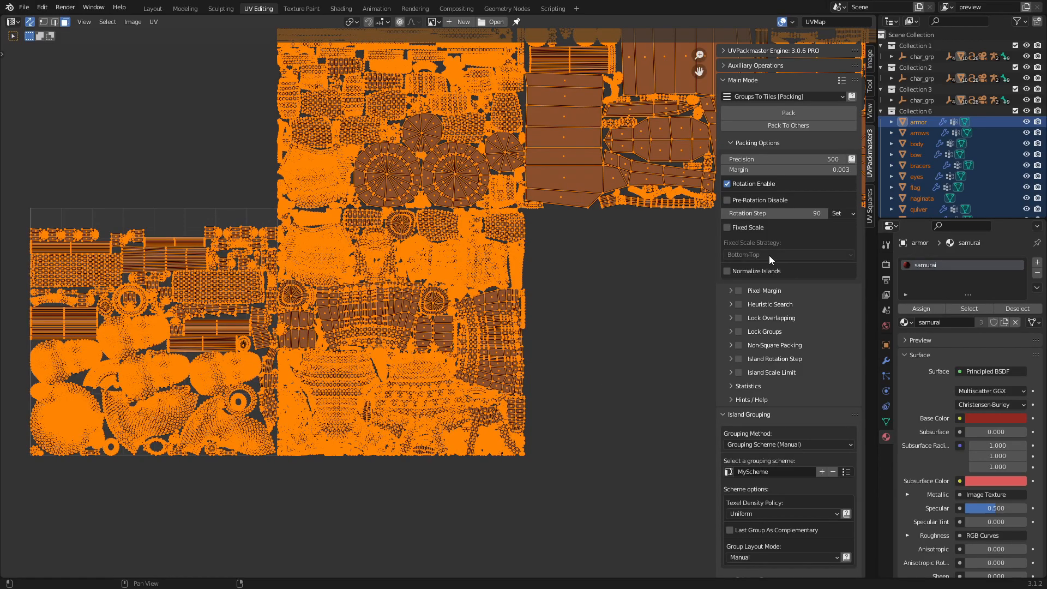
left_click(731, 292)
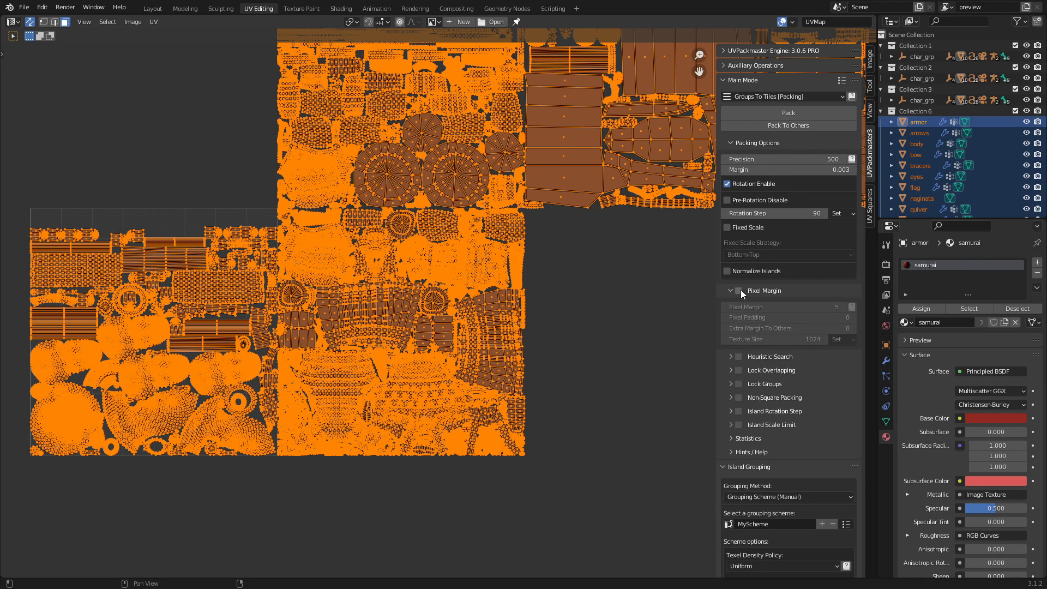
left_click(739, 290)
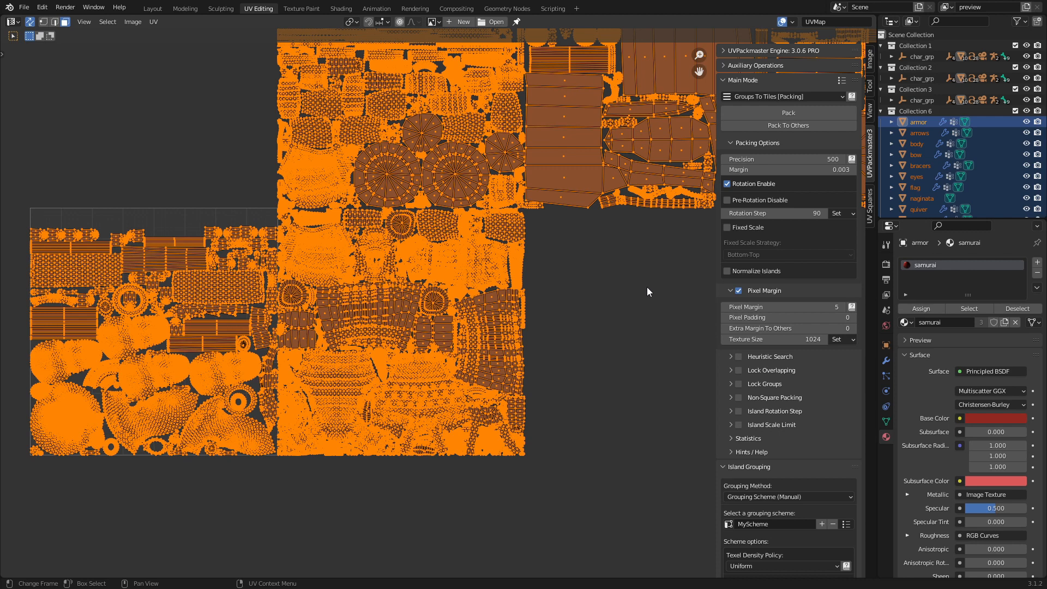
left_click(803, 306)
type("7")
key("Return")
Repack the islands with the pixel margin and inspect the gaps between them up close.
scroll(538, 287, "up", 8)
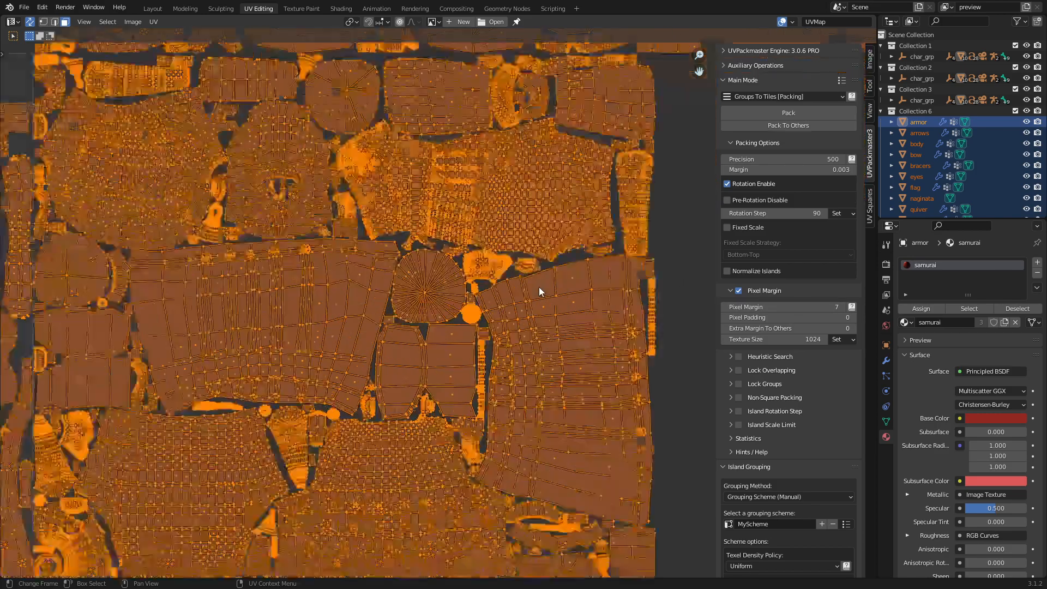
scroll(349, 233, "up", 3)
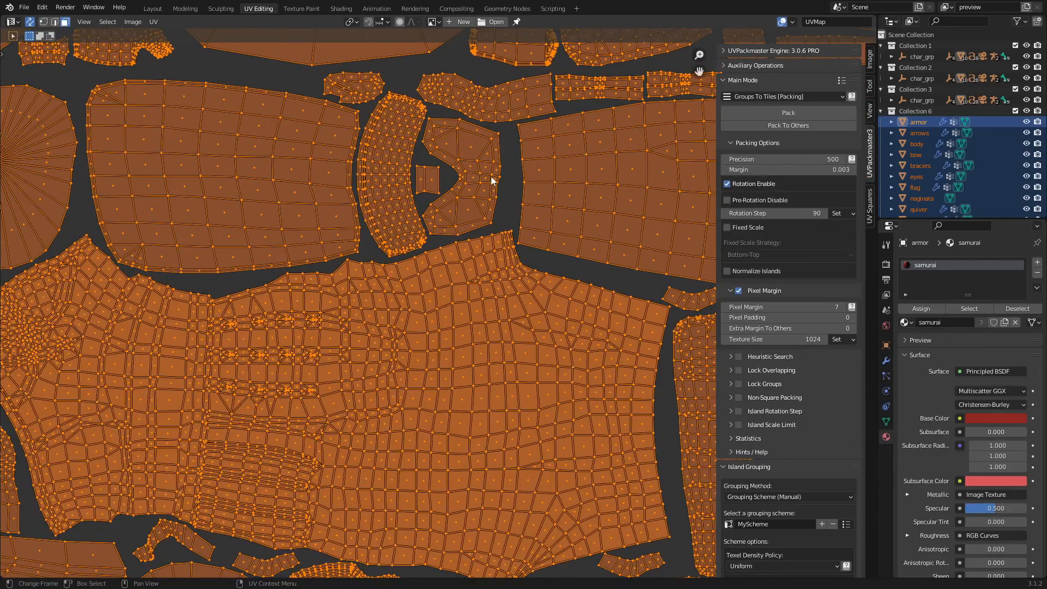
scroll(486, 312, "down", 6)
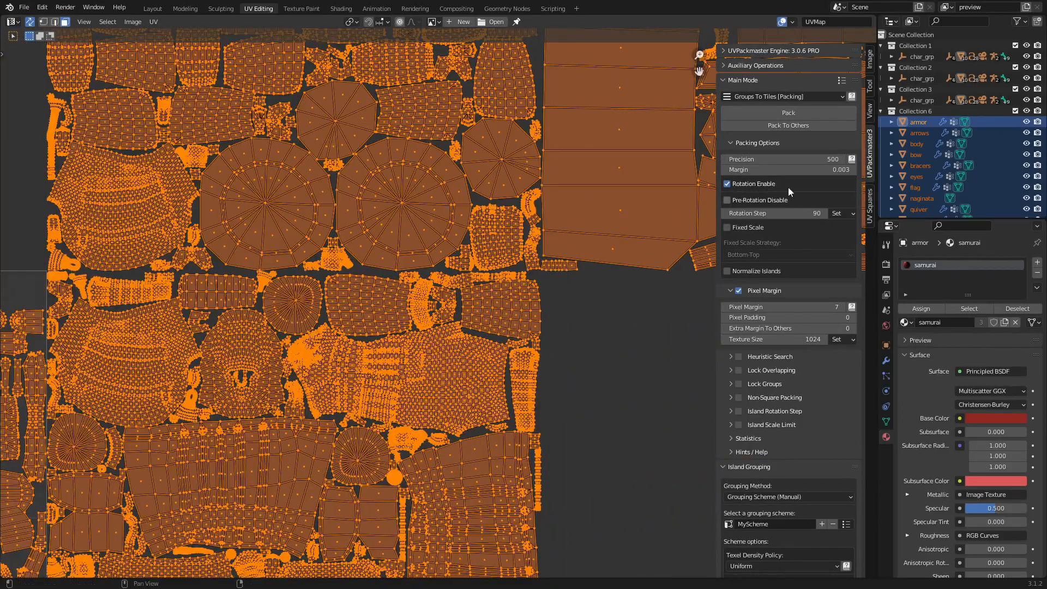
left_click(794, 114)
scroll(452, 340, "up", 5)
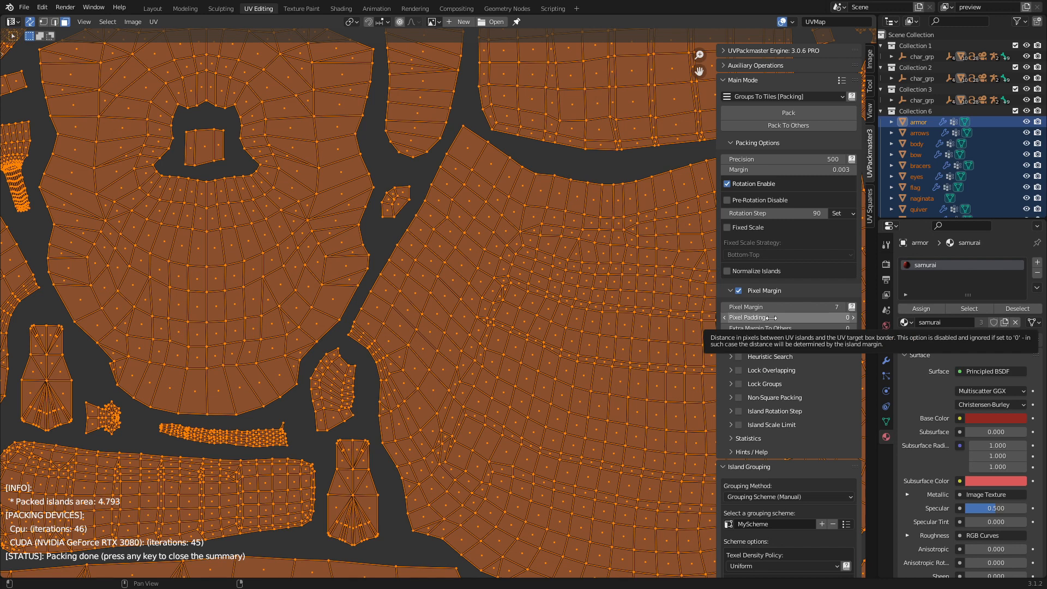
Set Pixel Padding to 1 and repack, checking the islands' distance to the target box borders.
left_click_drag(770, 317, 773, 318)
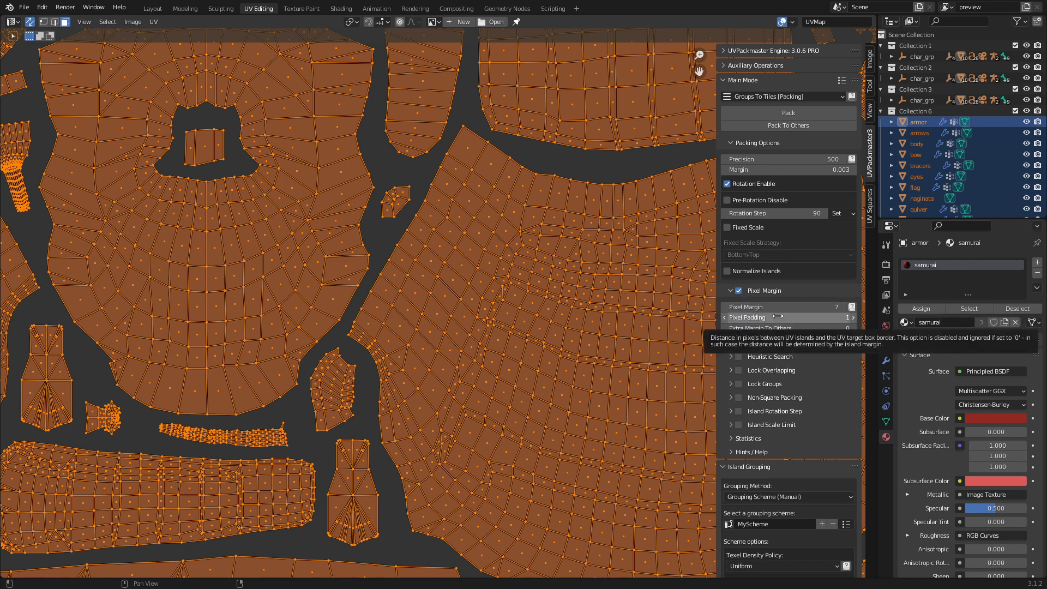
middle_click_drag(402, 412, 413, 379)
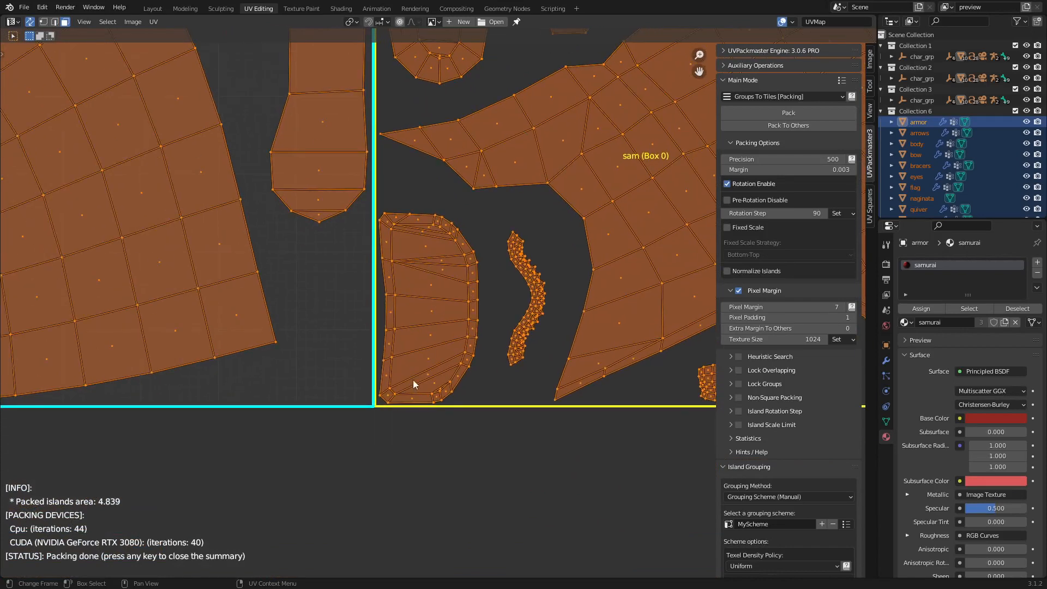
scroll(411, 371, "up", 2)
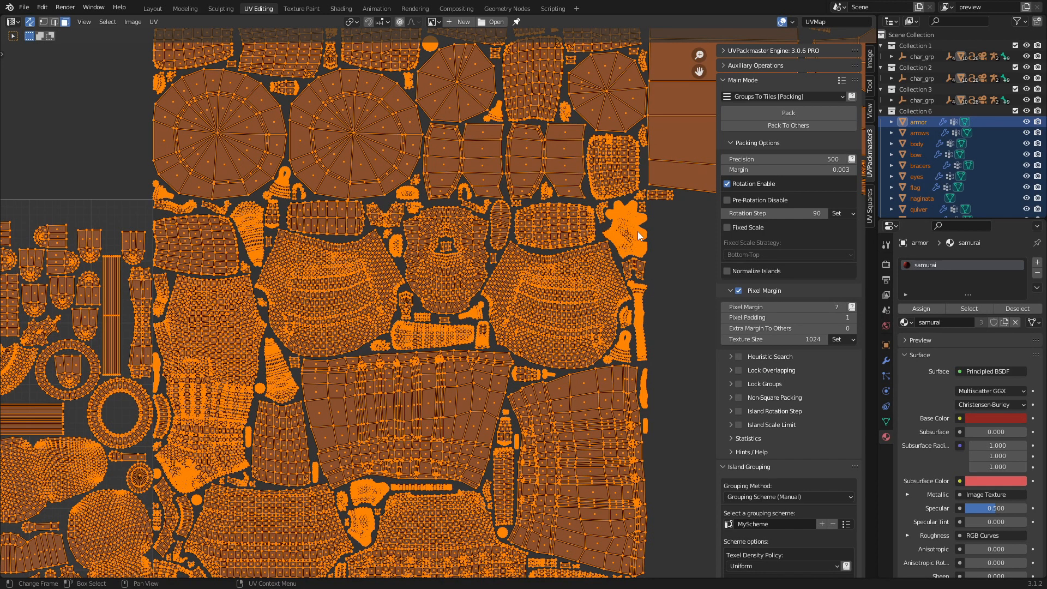
Set Extra Margin To Others to 10 and repack the islands into their target boxes.
left_click(817, 329)
type("10")
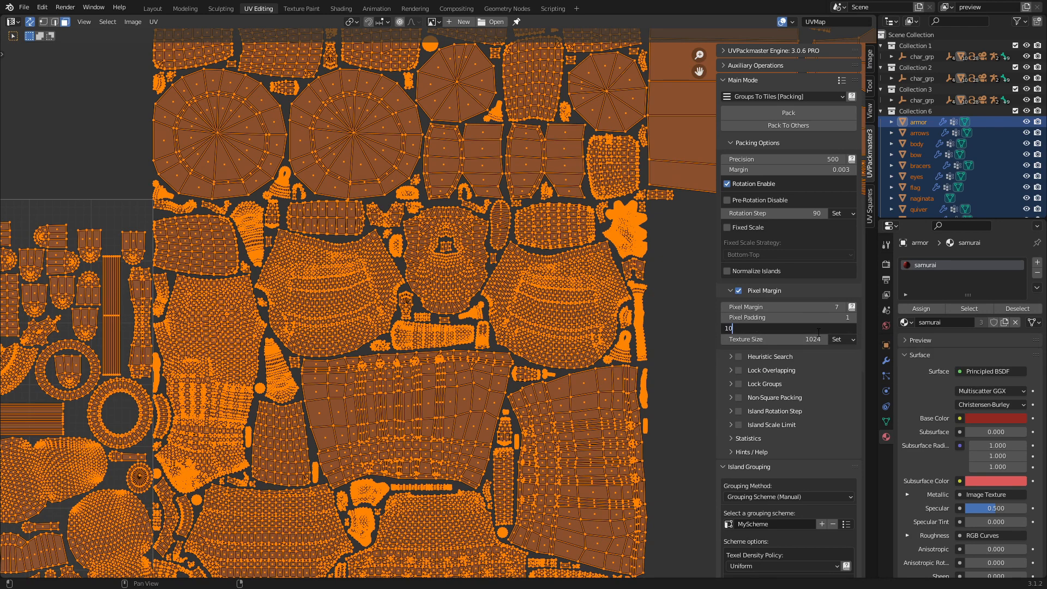
key("Return")
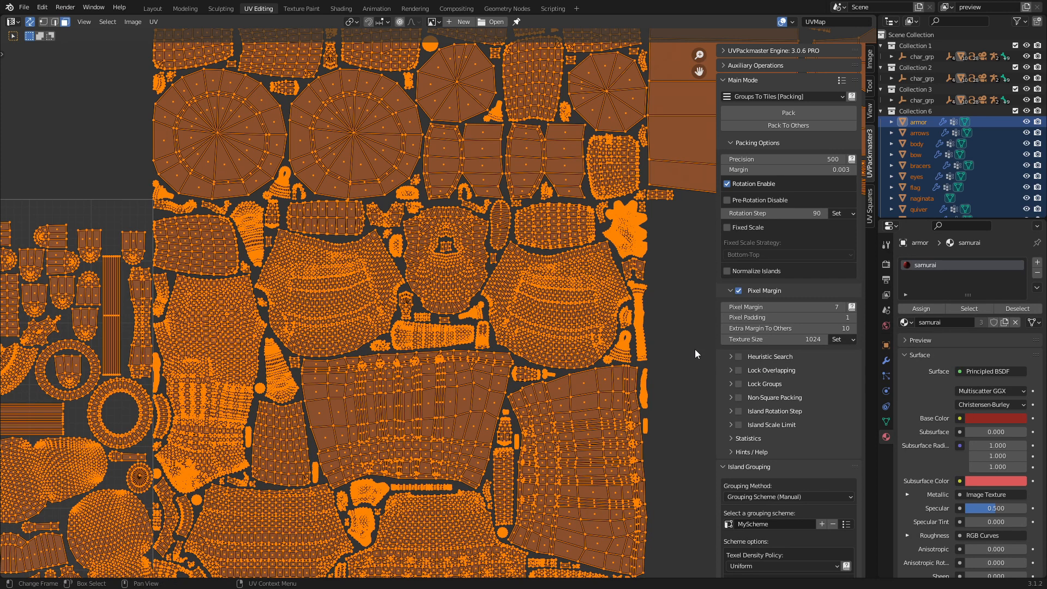
left_click(800, 114)
scroll(321, 382, "up", 2)
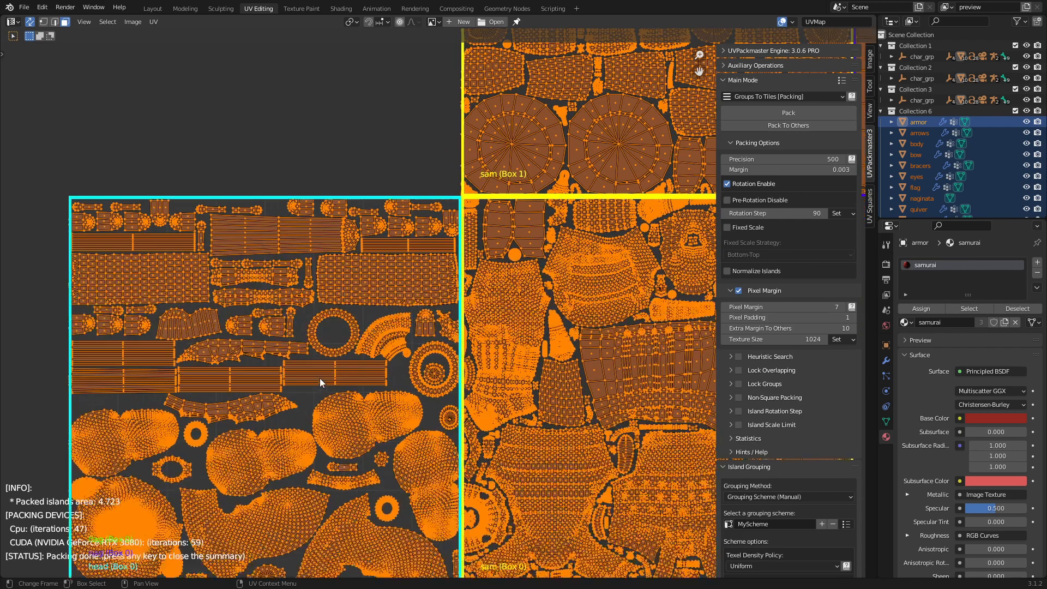
middle_click_drag(320, 382, 449, 290)
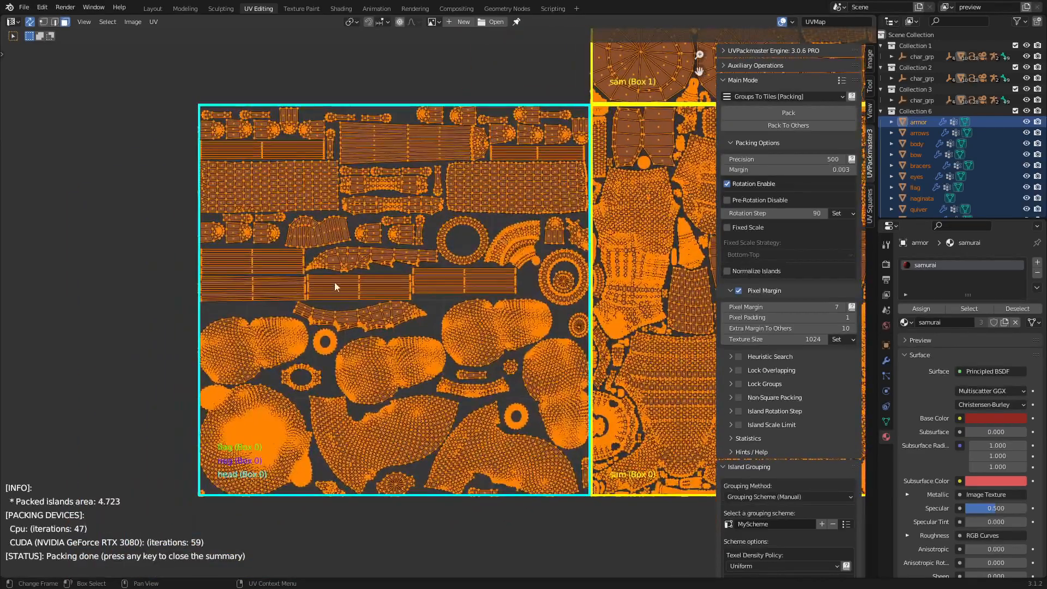
Show the group assignment and examine the spacing between head, nag and flag islands in tile 0:0.
scroll(828, 383, "down", 15)
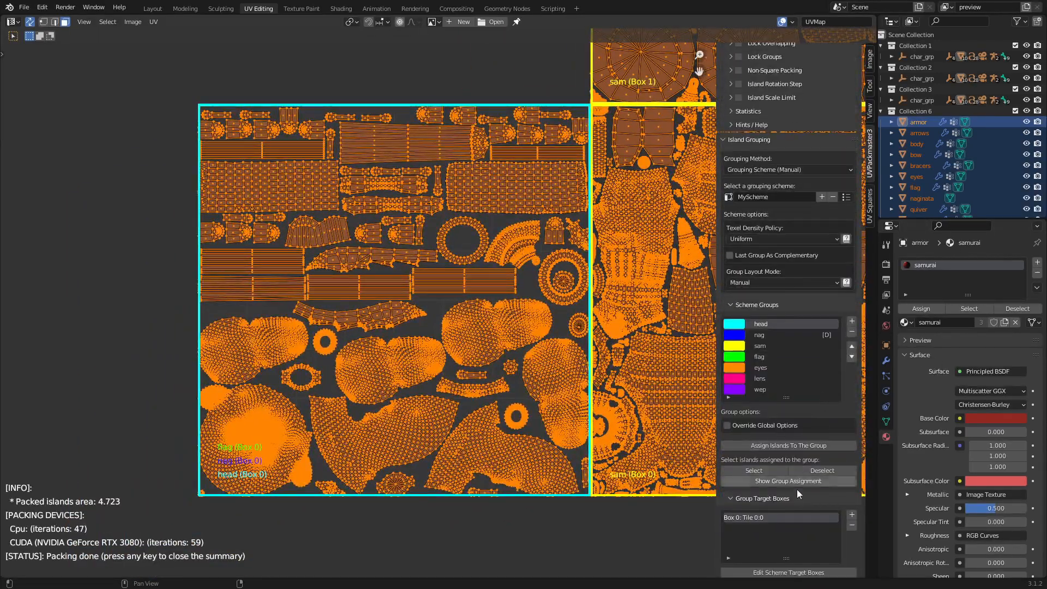
left_click(795, 482)
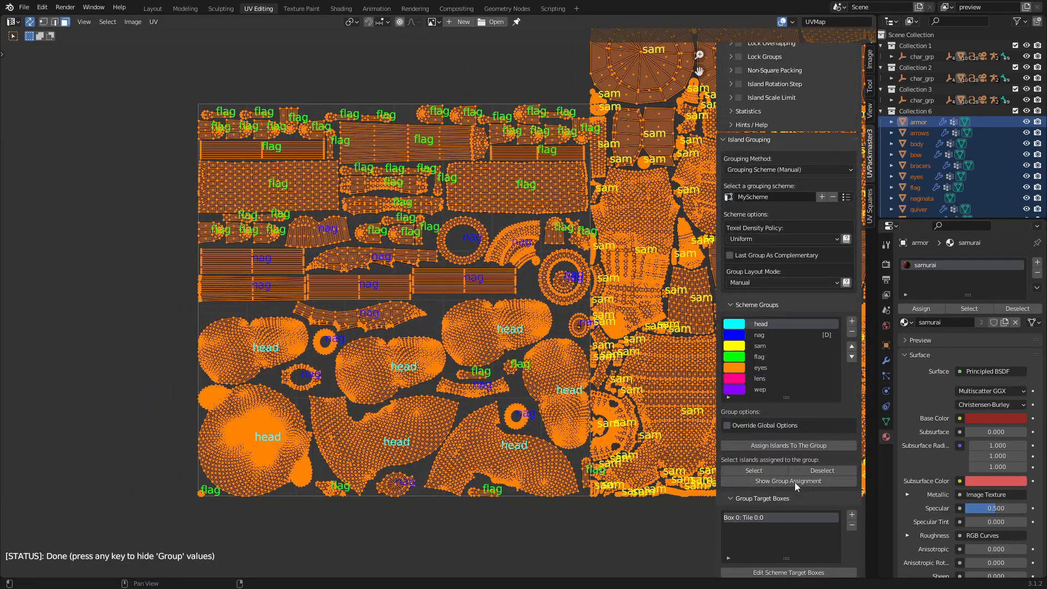
scroll(458, 327, "up", 2)
scroll(458, 327, "up", 5)
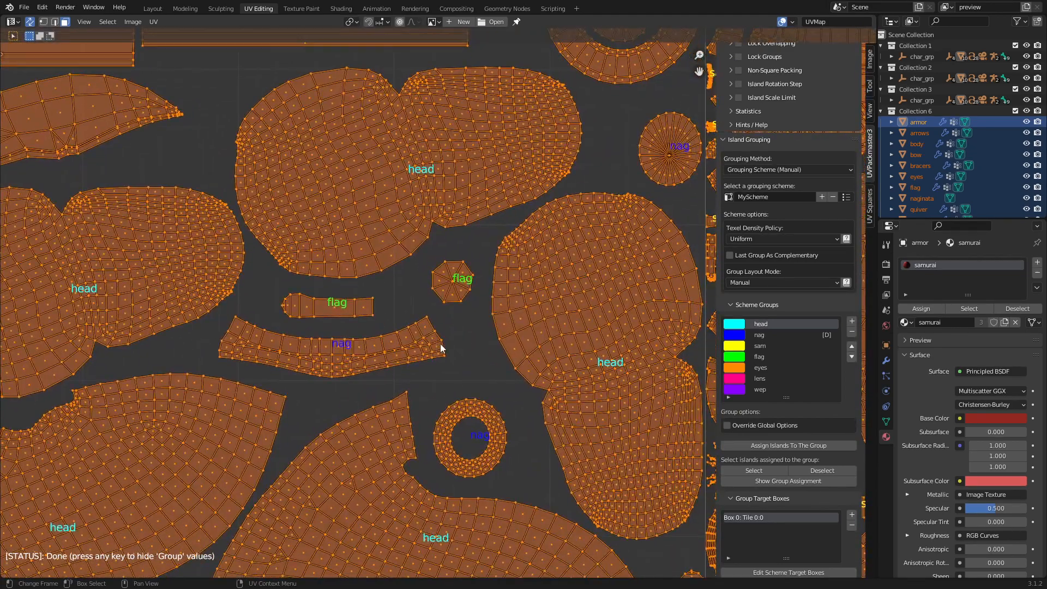
middle_click_drag(494, 361, 605, 363)
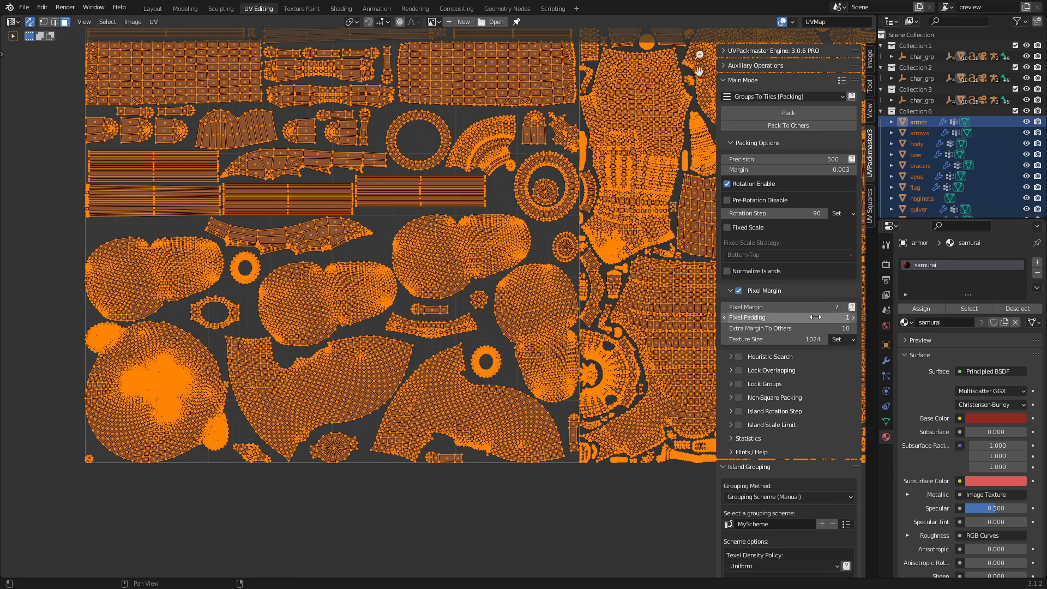
Enable Override Global Options for the head group and compare its packing and pixel margin options with the global ones.
scroll(748, 237, "down", 12)
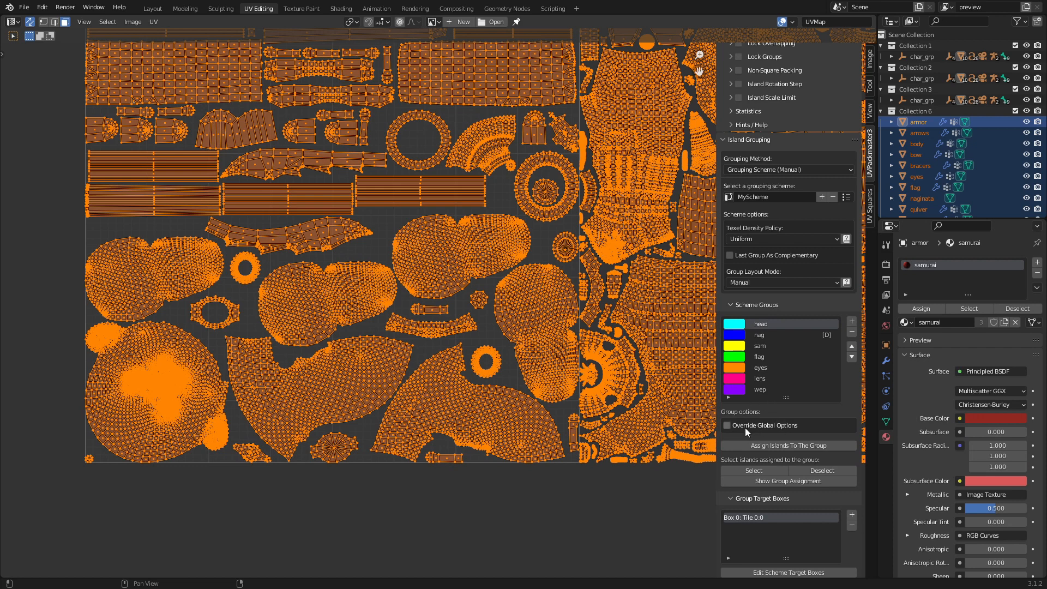
left_click(728, 425)
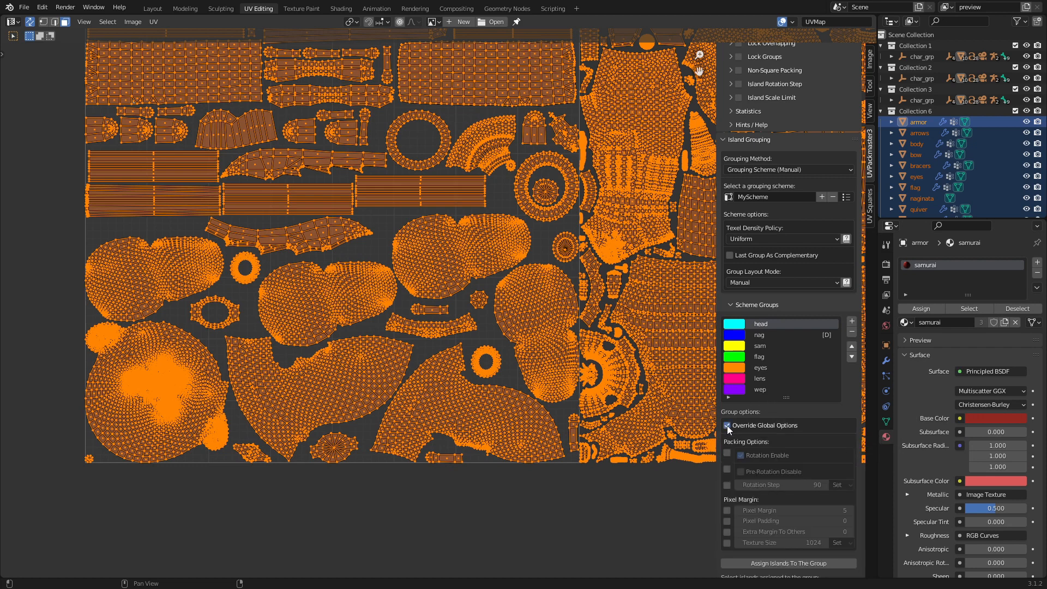
scroll(727, 427, "down", 5)
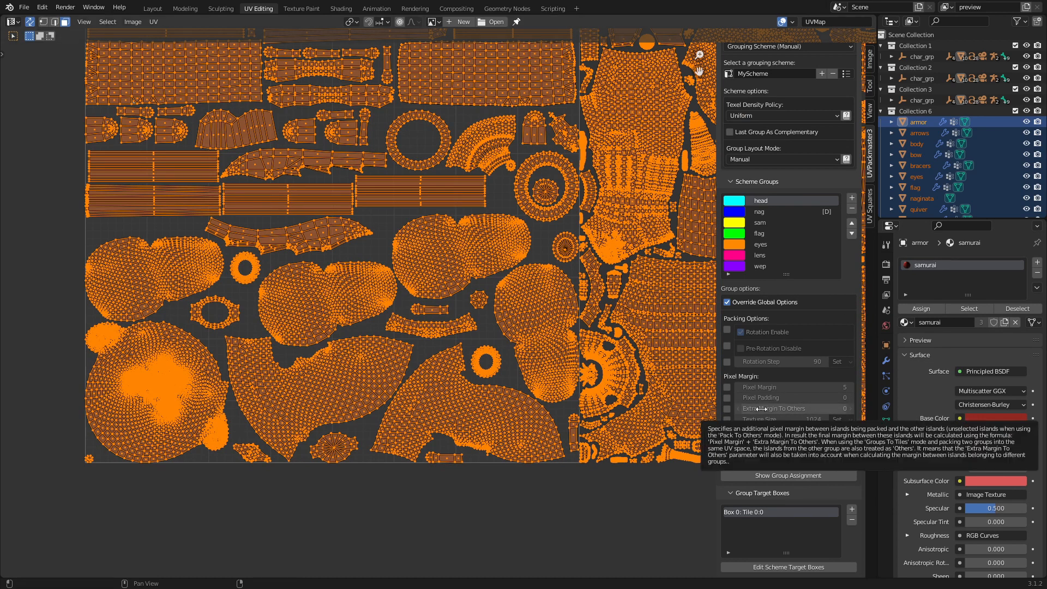
scroll(762, 409, "up", 16)
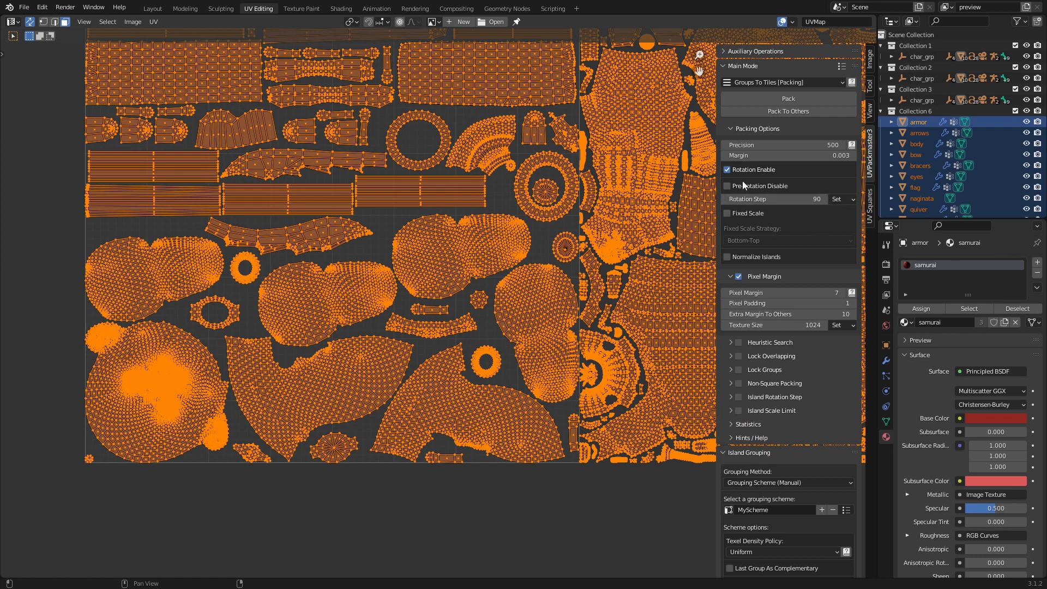
scroll(794, 225, "down", 12)
scroll(794, 227, "up", 12)
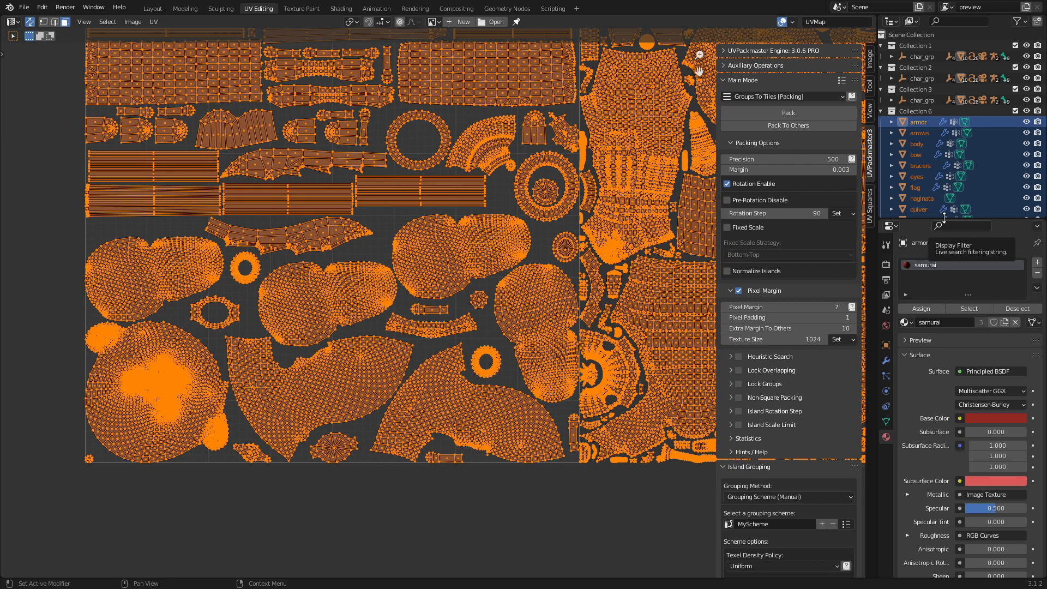
scroll(788, 199, "down", 20)
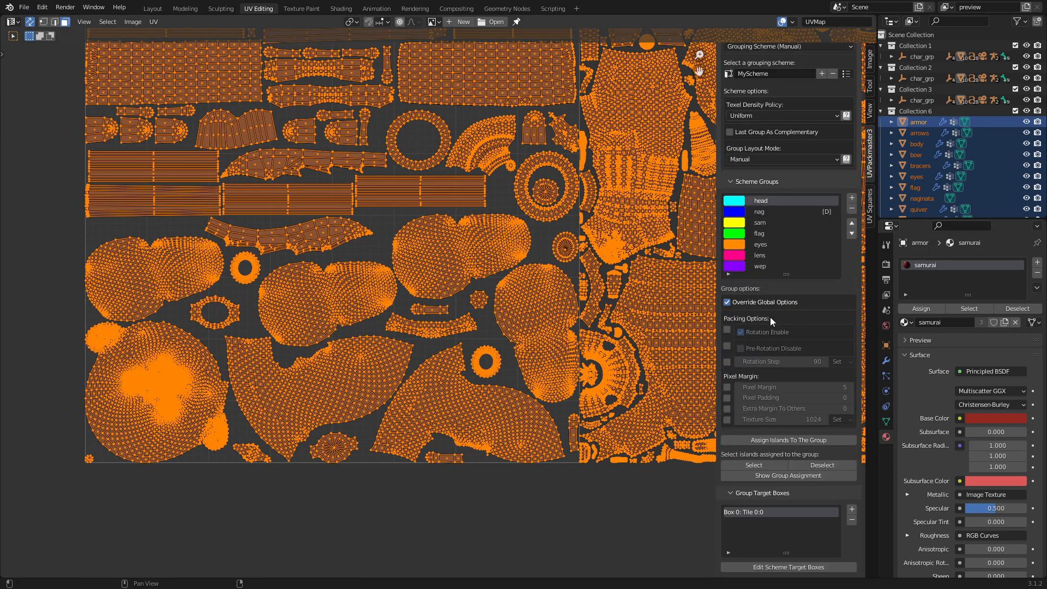
Override the rotation step for the head group and set it to 10.
left_click(729, 362)
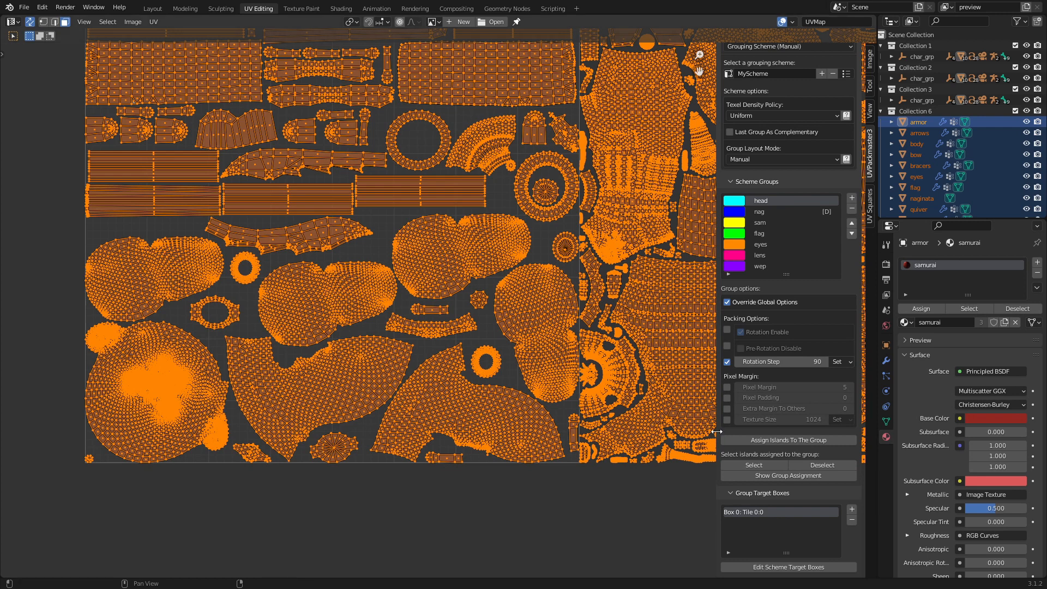
left_click(817, 362)
type("15")
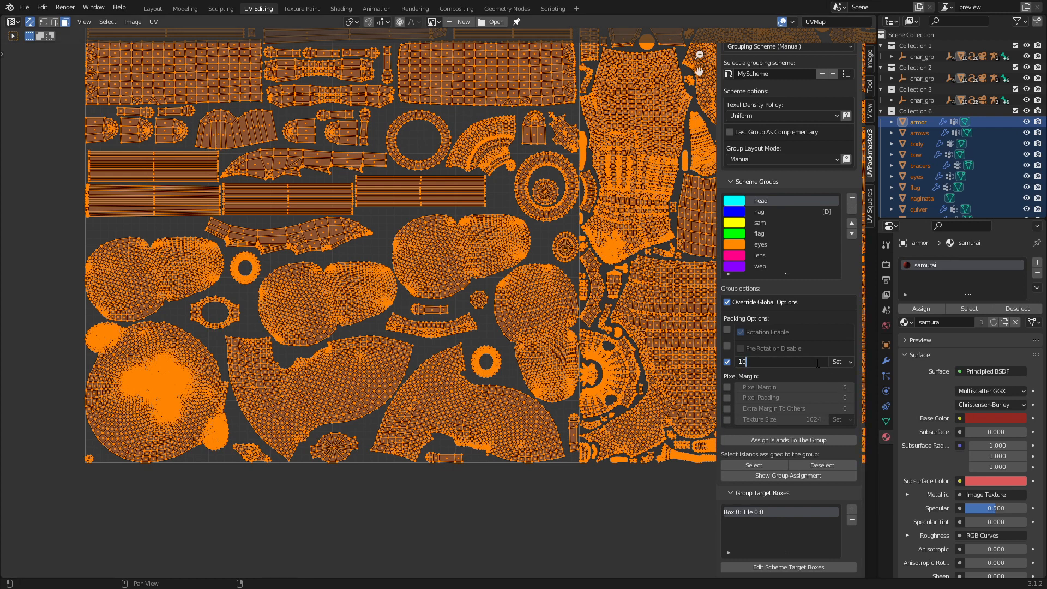
key("Return")
scroll(771, 410, "up", 11)
scroll(771, 410, "up", 8)
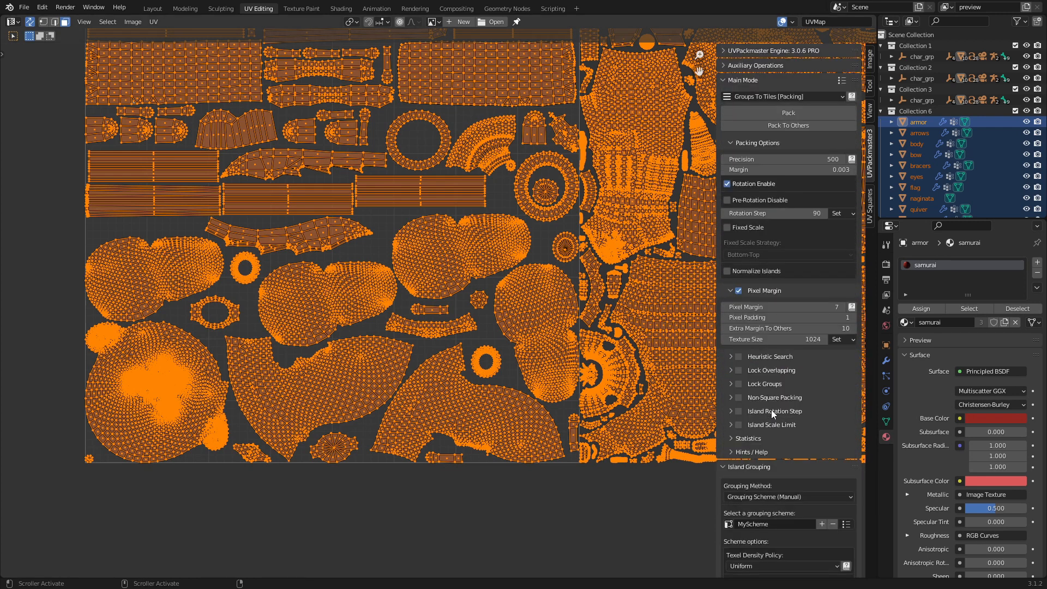
Repack the islands with the head group's rotation step override and show the group assignment.
left_click(791, 112)
scroll(727, 322, "down", 20)
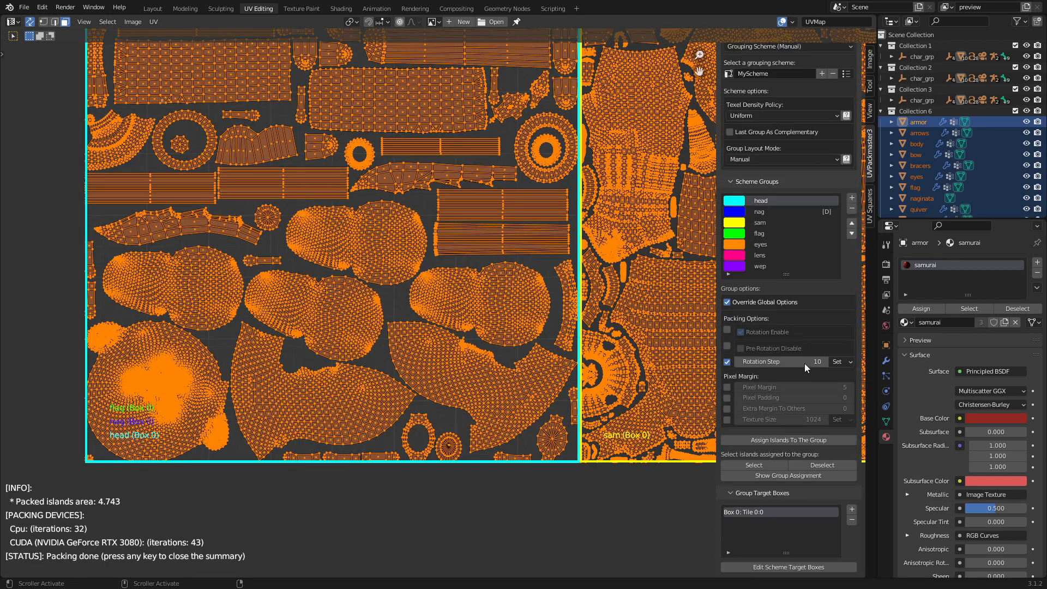
left_click(816, 476)
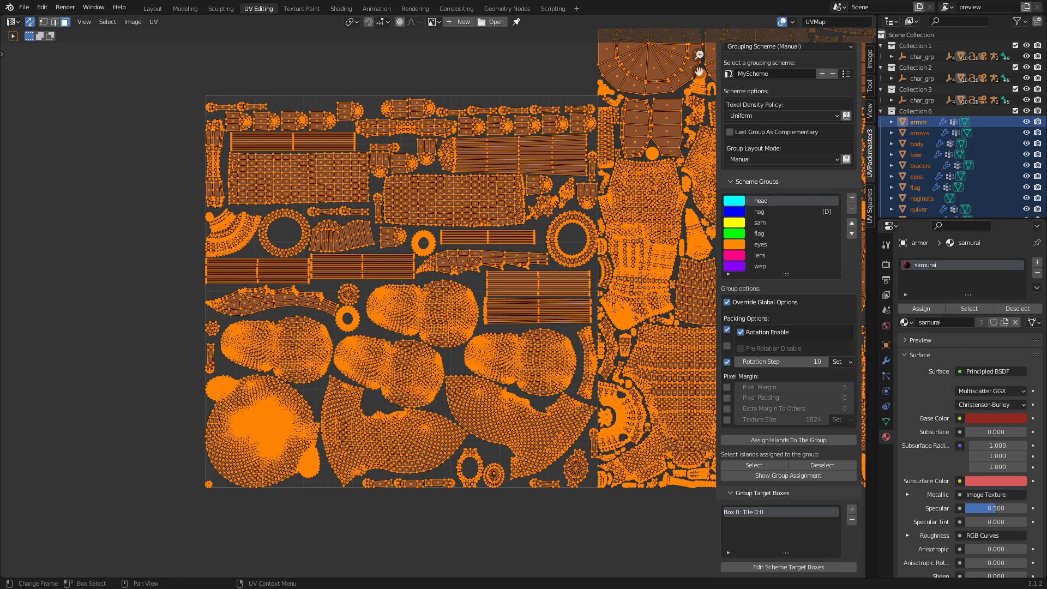
Select only a patch of faces on the large head island in tile 0:0 and assign it to the nag group.
scroll(220, 458, "up", 4)
left_click(264, 414)
key("c")
scroll(220, 439, "down", 8)
left_click(236, 431)
right_click(235, 431)
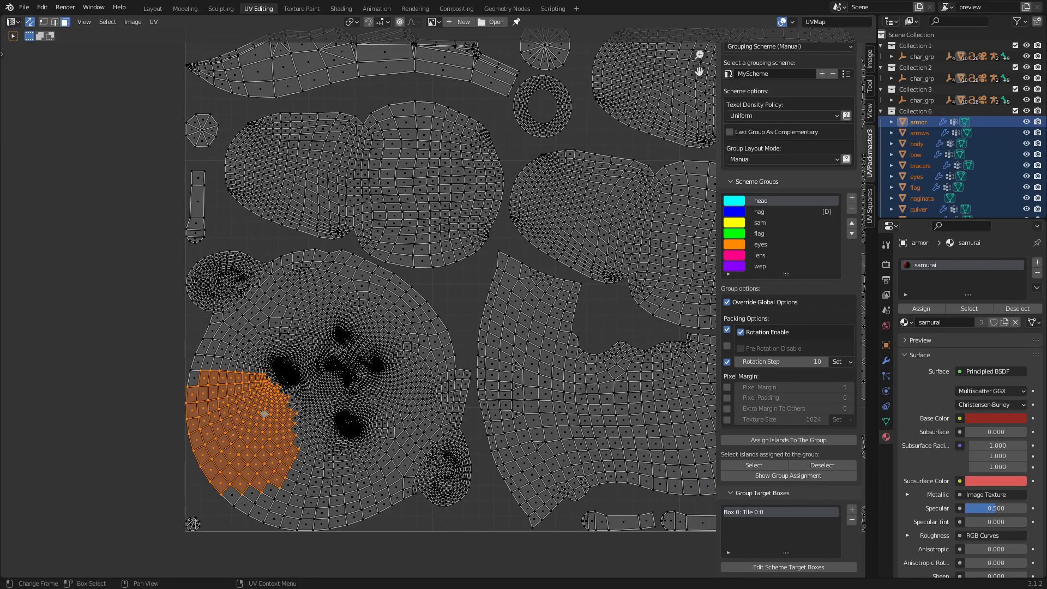
left_click(755, 210)
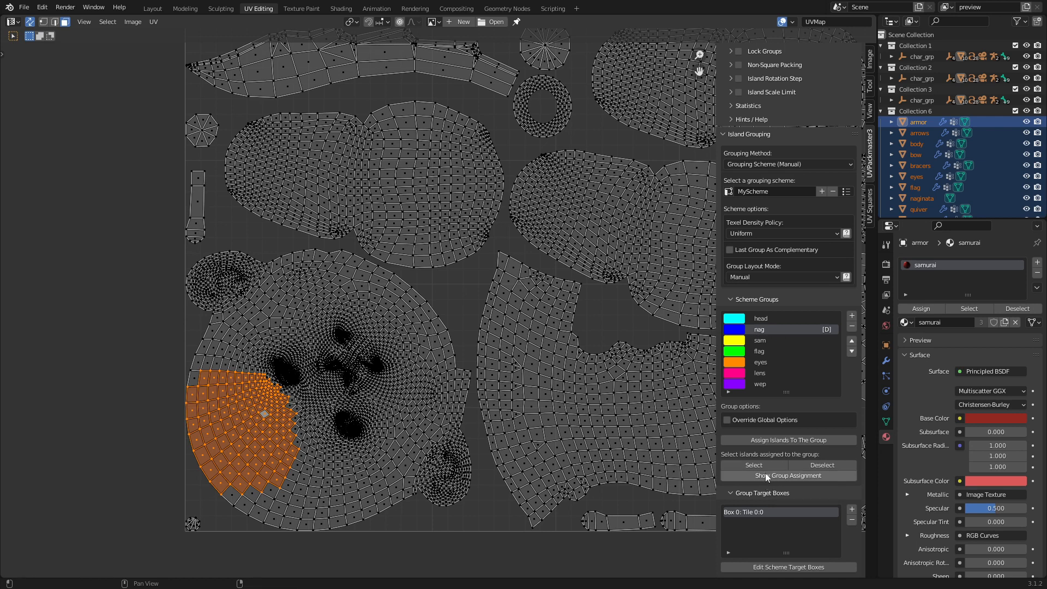
left_click(765, 440)
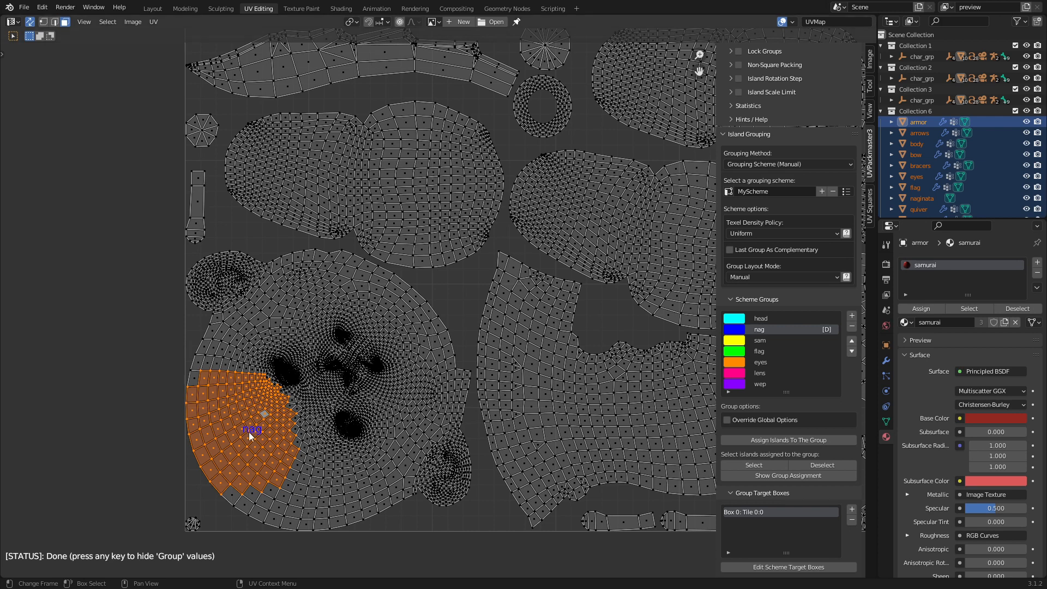
Select all islands and try to pack them with the head island's faces split between two groups.
scroll(247, 433, "down", 7)
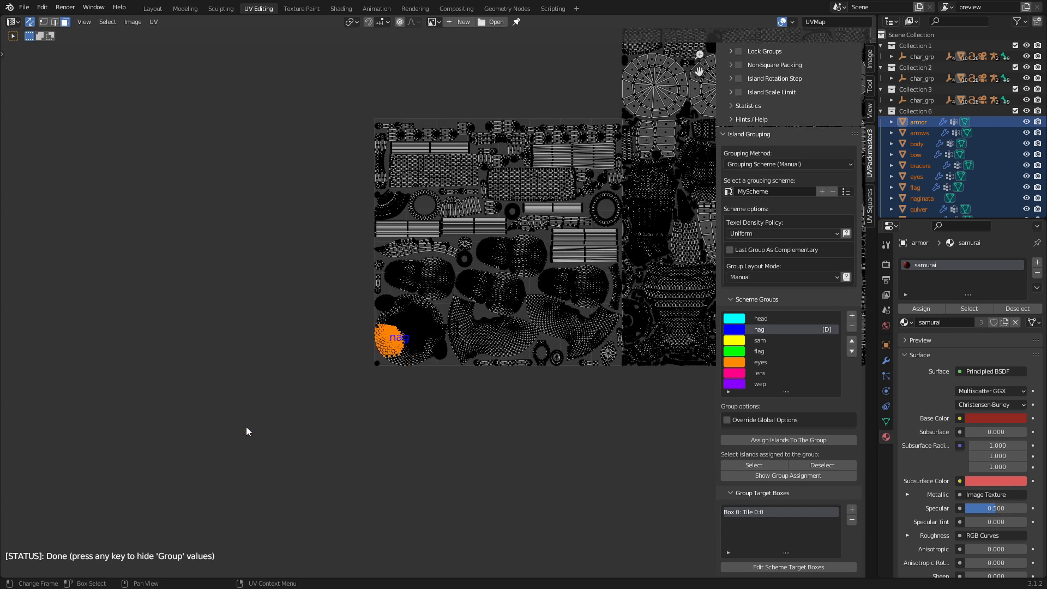
key("a")
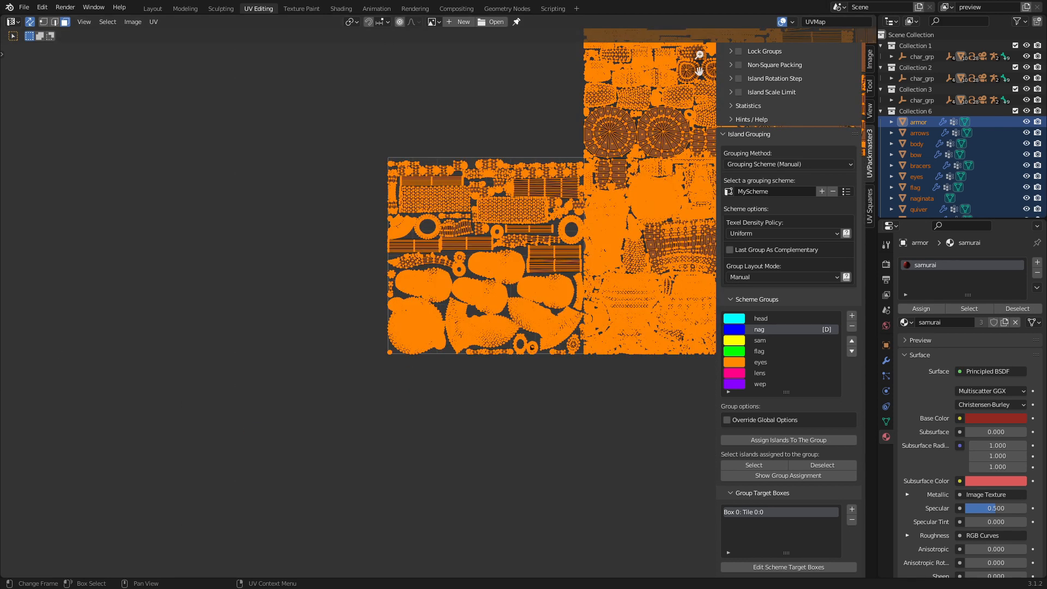
scroll(786, 226, "up", 15)
left_click(794, 109)
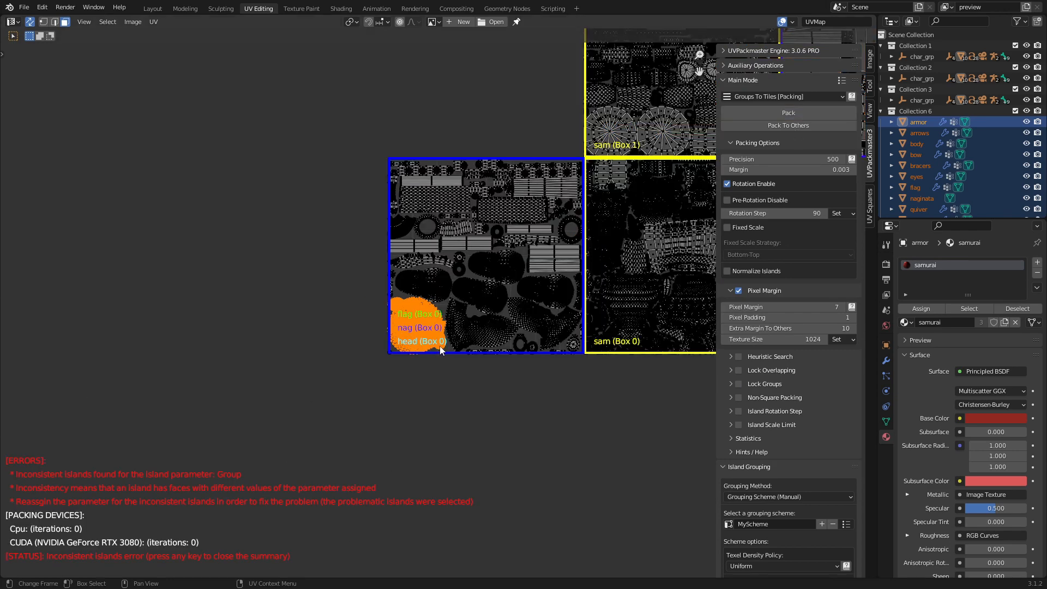
Examine the flagged island in tile 0:0 and reassign the whole island to the head group.
scroll(457, 377, "up", 6)
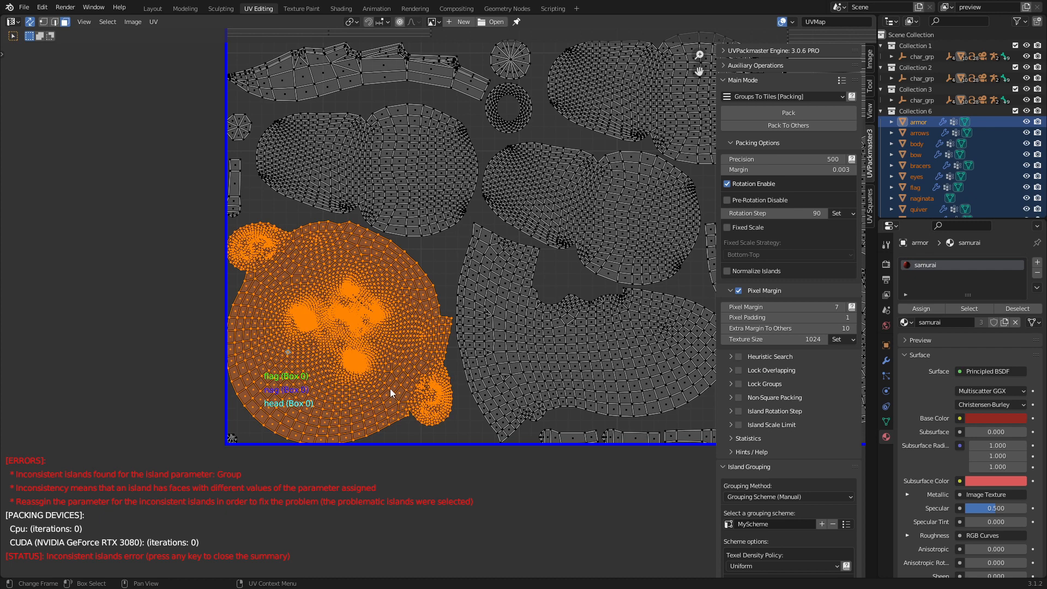
scroll(390, 387, "down", 6)
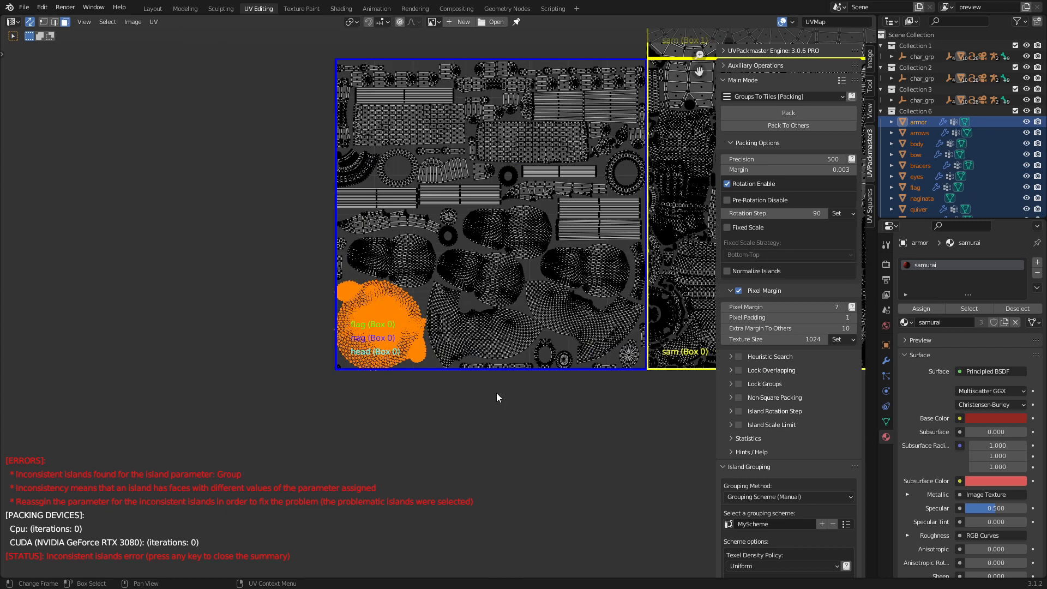
middle_click_drag(488, 386, 320, 410)
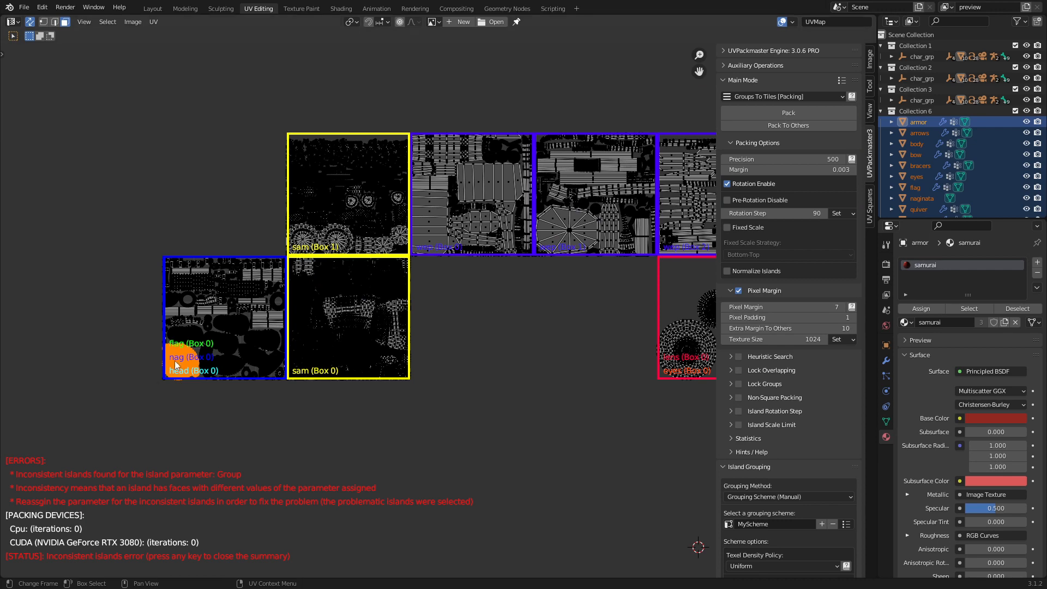
middle_click_drag(175, 364, 362, 299)
scroll(400, 310, "up", 7)
middle_click_drag(247, 301, 359, 390)
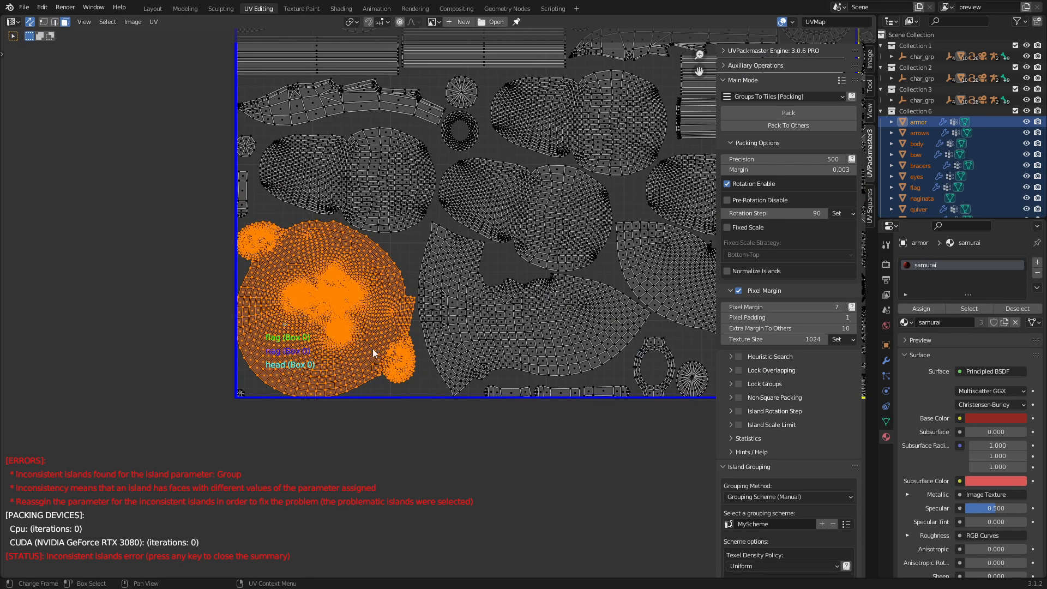
scroll(778, 446, "down", 12)
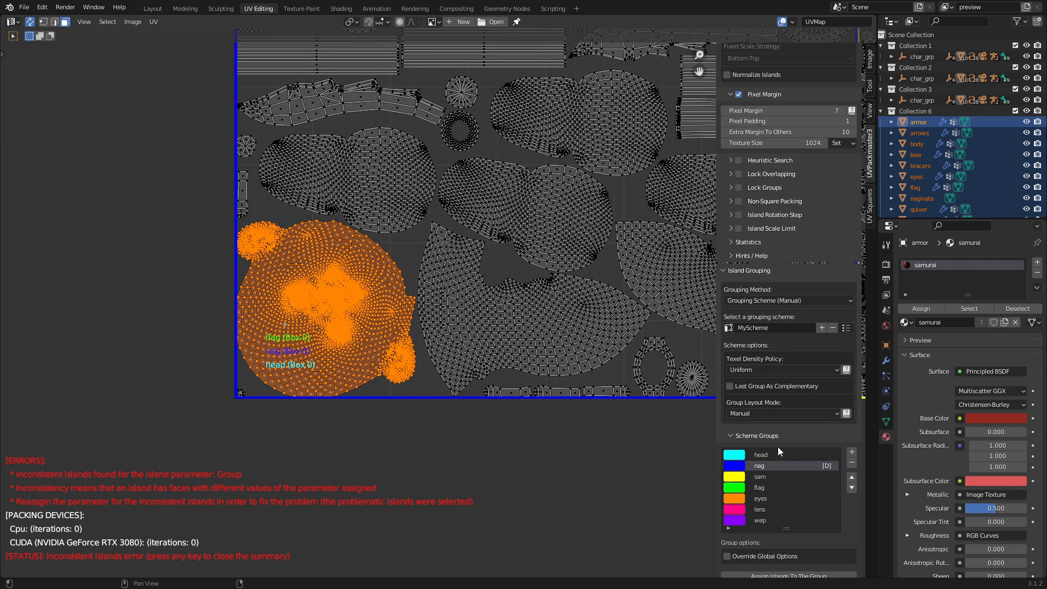
left_click(769, 318)
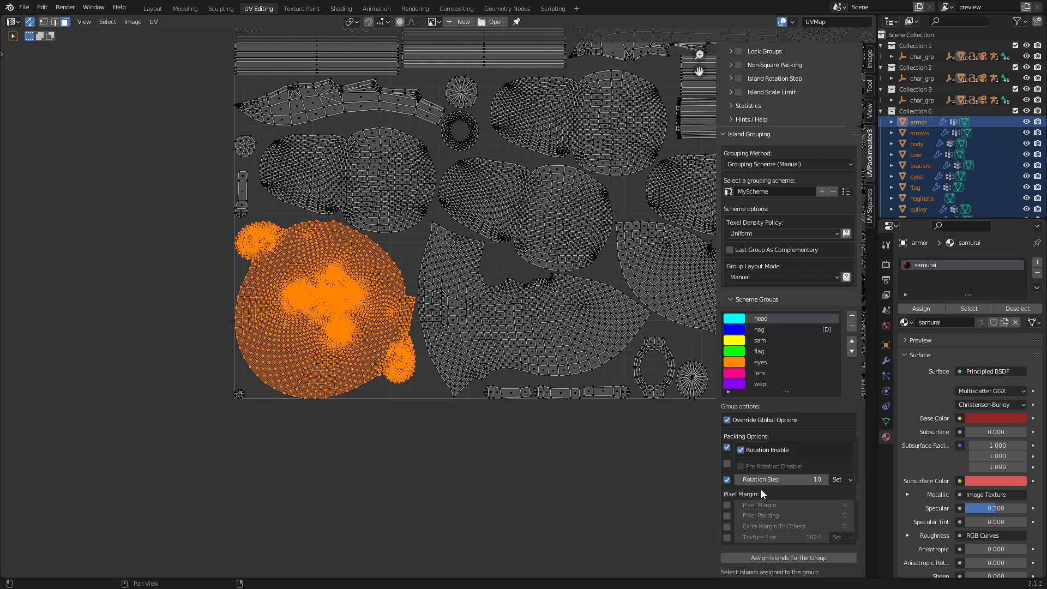
scroll(761, 493, "down", 5)
left_click(770, 440)
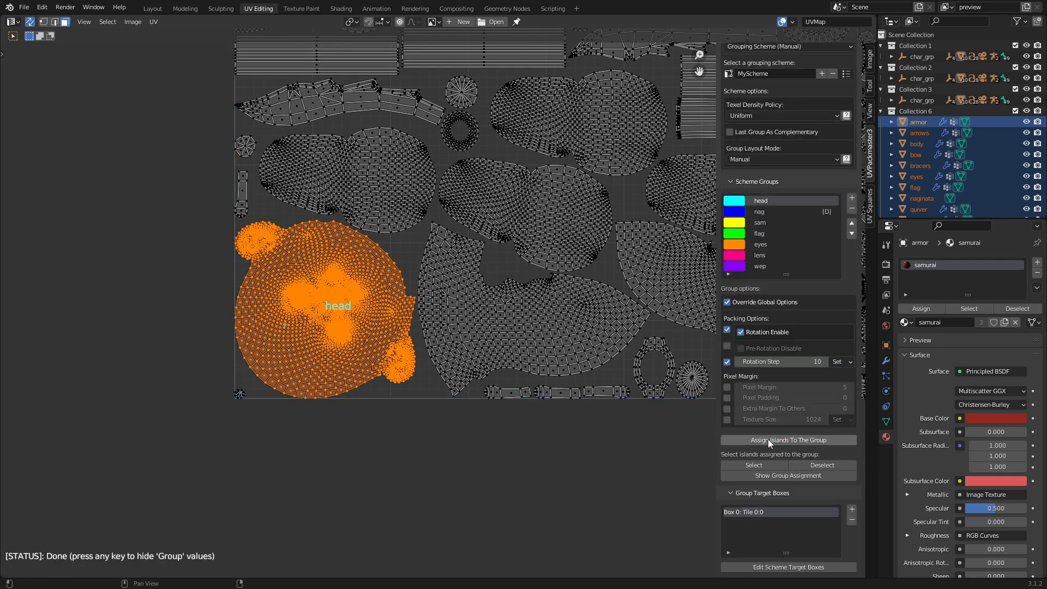
Select all islands and pack them into their group target boxes again.
key("a")
scroll(771, 173, "up", 14)
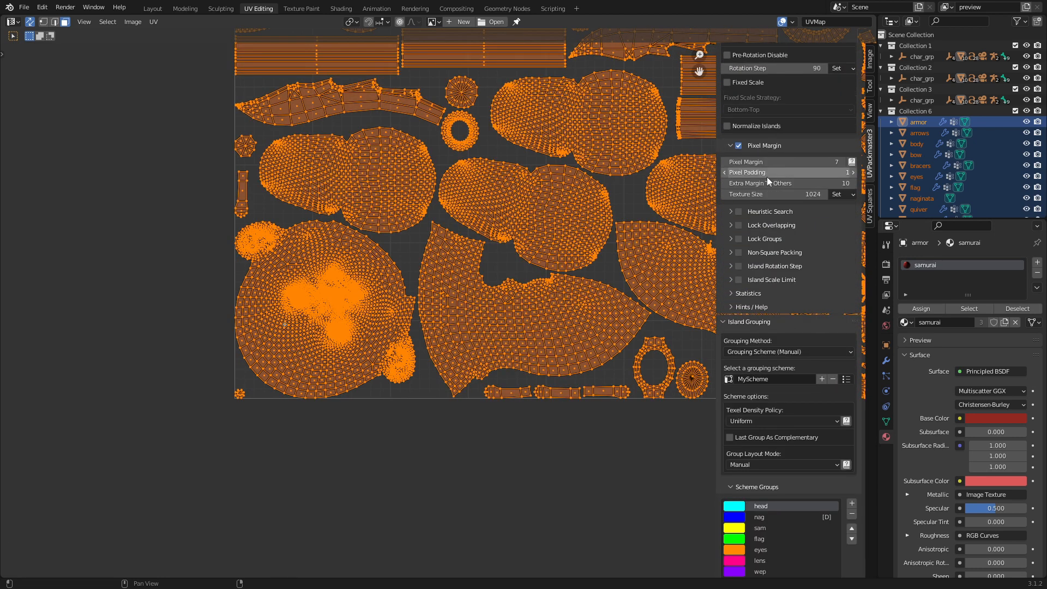
scroll(769, 175, "up", 5)
left_click(796, 113)
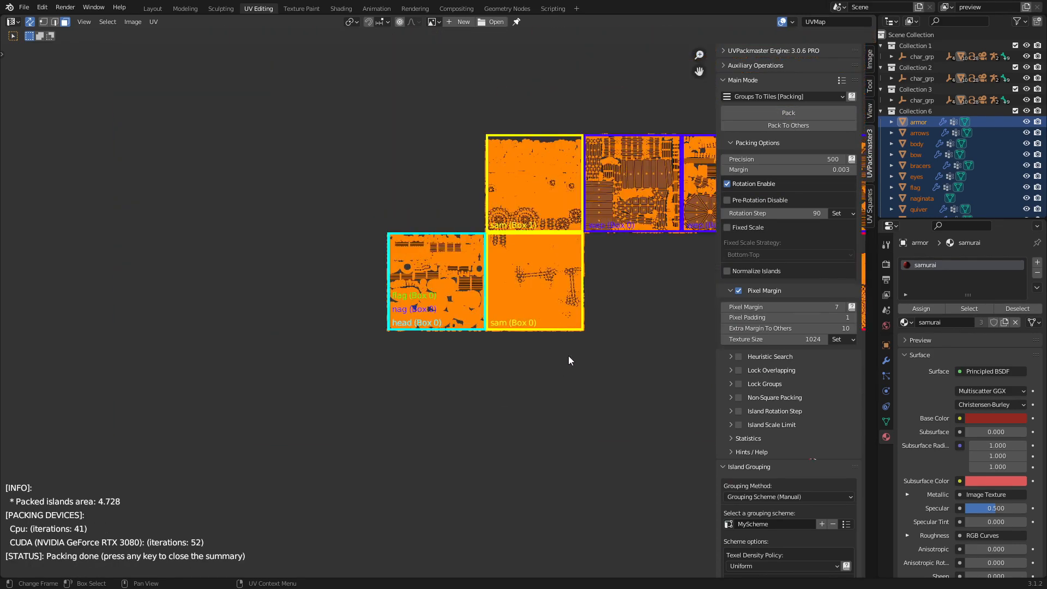
middle_click_drag(568, 359, 556, 485)
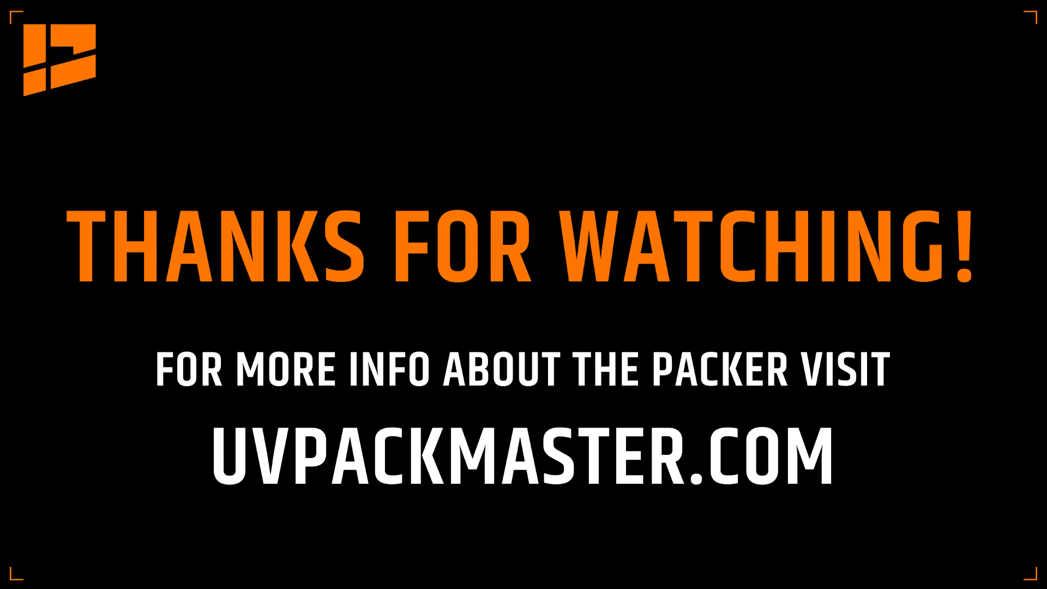